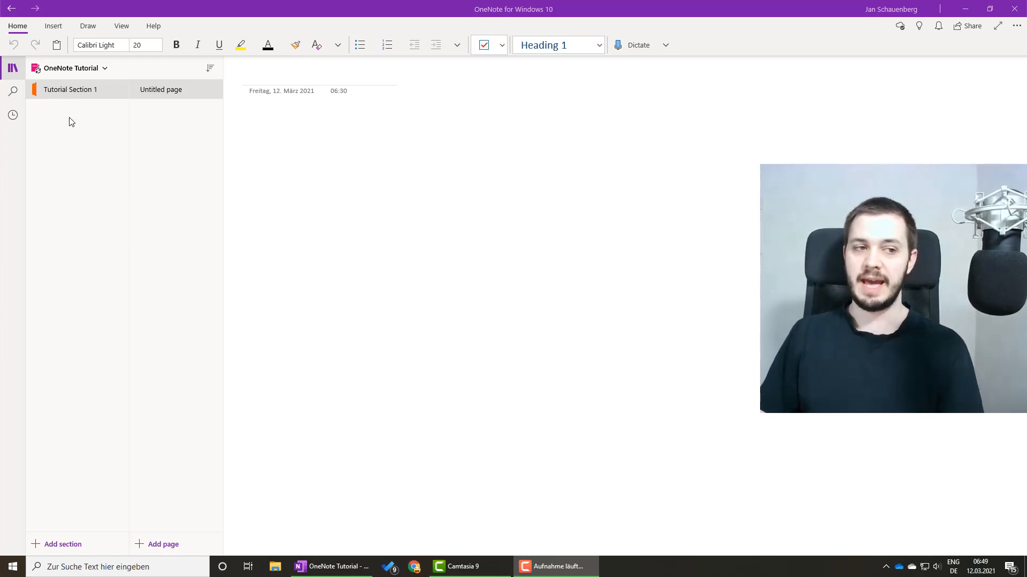
- Add two new sections to the OneNote Tutorial notebook, keeping their default names
left_click(61, 546)
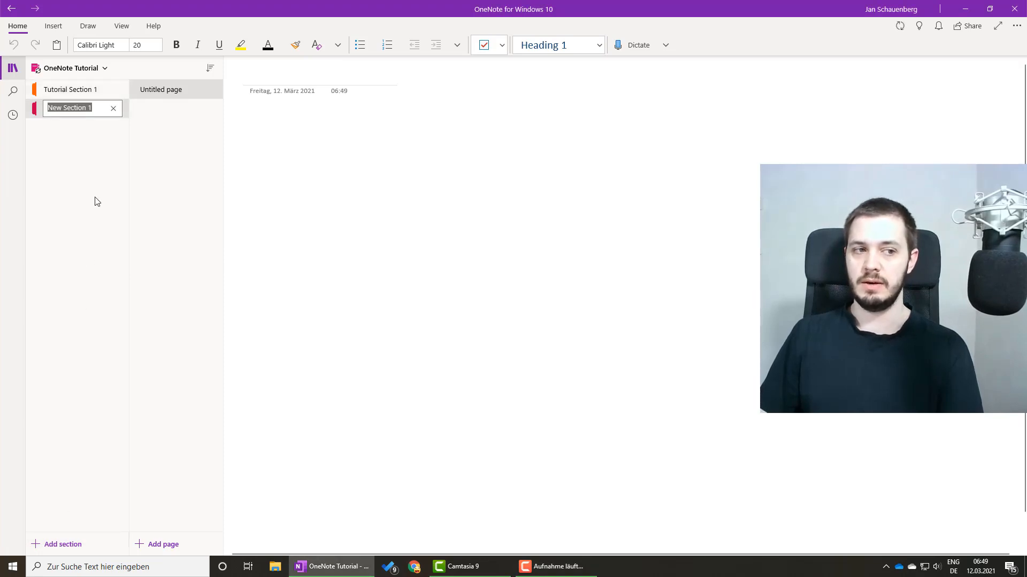
left_click(77, 166)
right_click(69, 158)
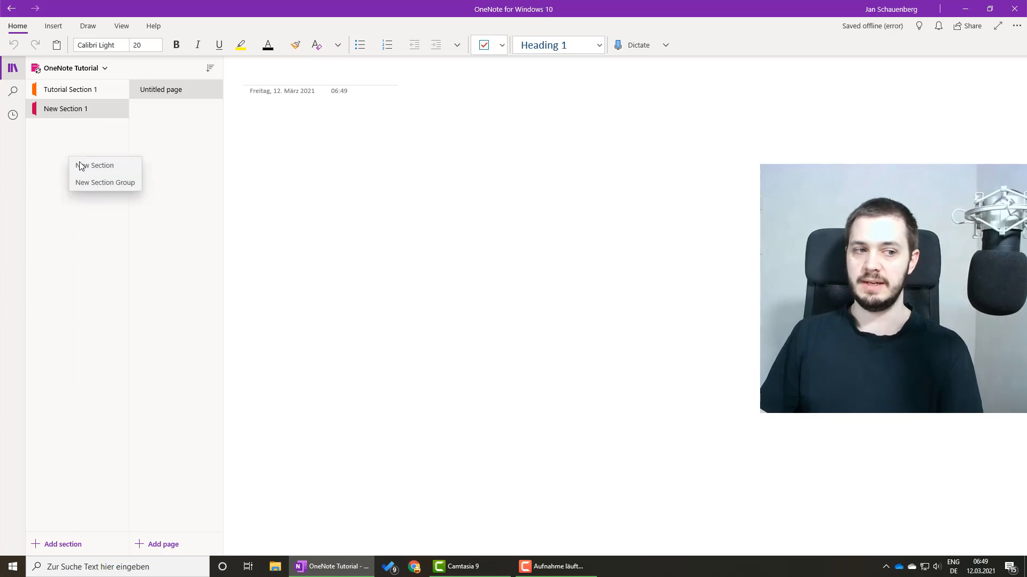
left_click(90, 166)
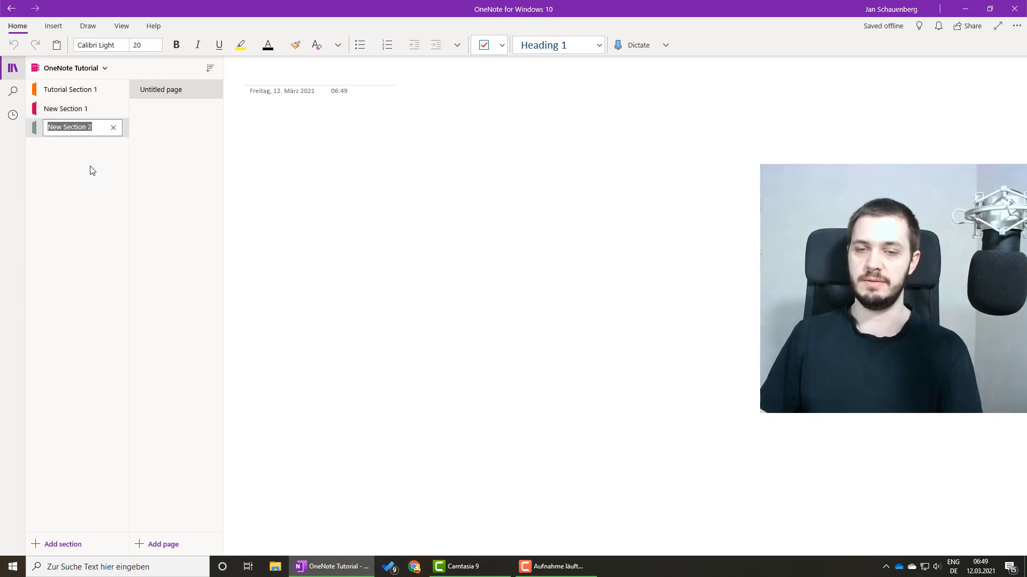
left_click(87, 170)
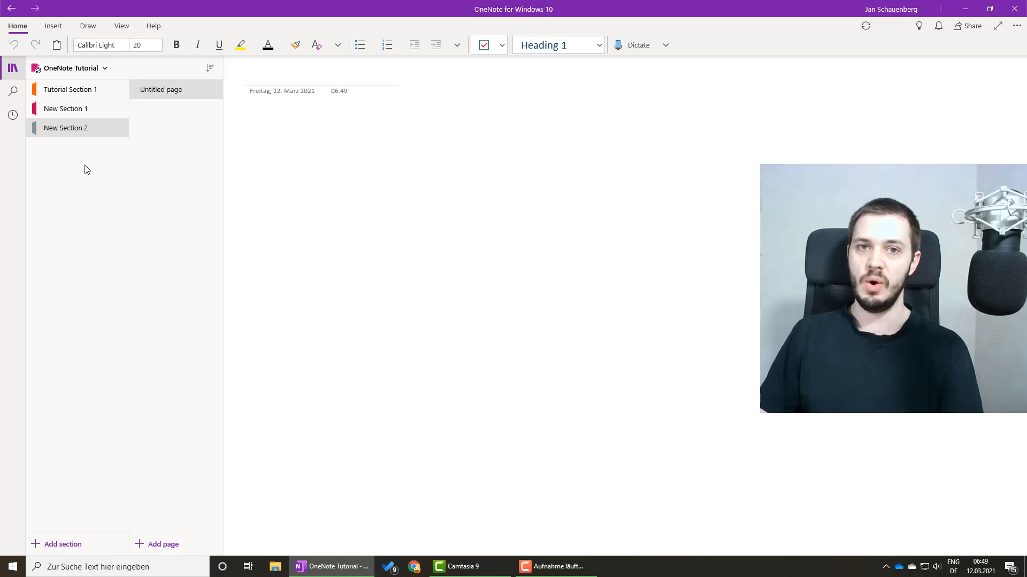
- Create a section group with its default name and move New Section 1 and New Section 2 into it
right_click(57, 161)
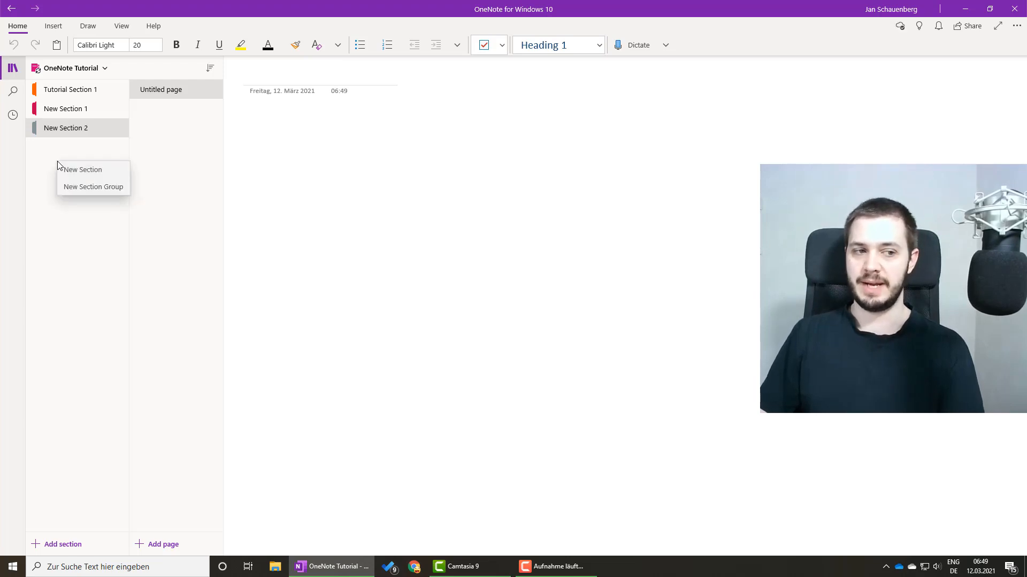
left_click(80, 187)
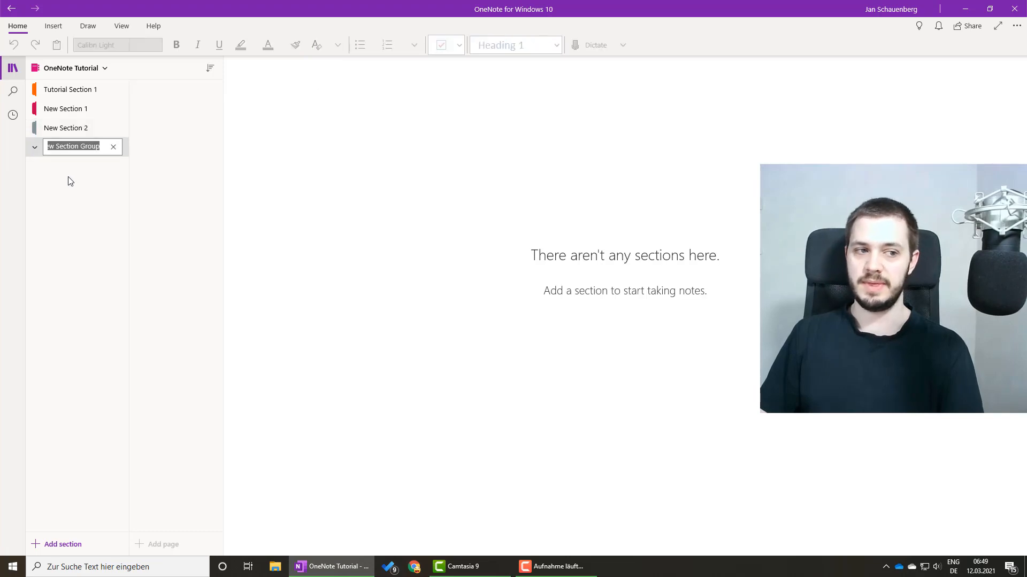
left_click(69, 179)
mouse_move(60, 132)
left_mouse_down()
mouse_move(73, 133)
mouse_move(73, 145)
mouse_move(64, 128)
mouse_move(85, 133)
mouse_move(72, 133)
mouse_move(80, 142)
mouse_move(71, 143)
mouse_move(78, 108)
mouse_move(82, 137)
mouse_move(78, 128)
left_mouse_up()
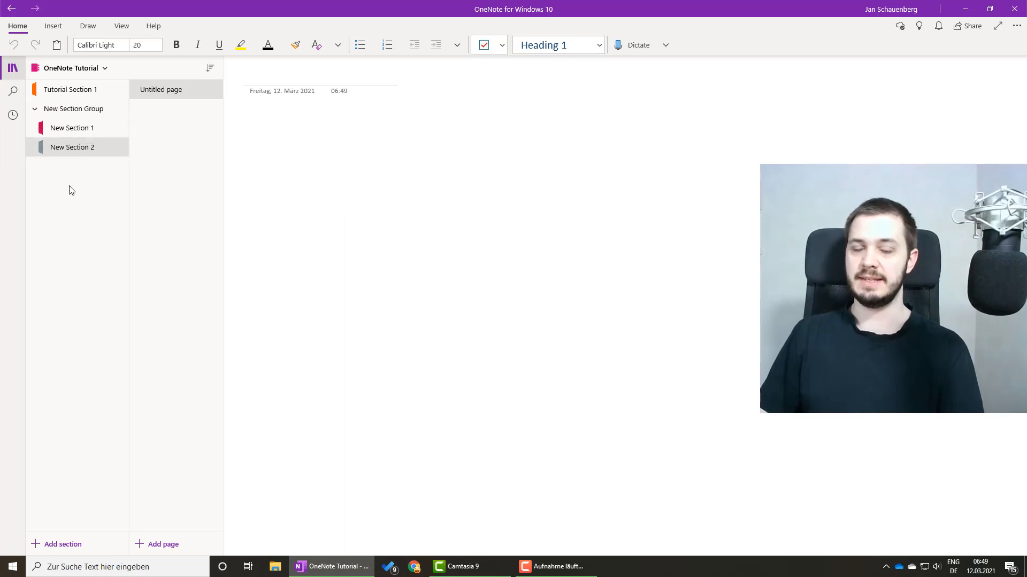
- Collapse and expand the new section group, leaving its sections collapsed
left_click(35, 110)
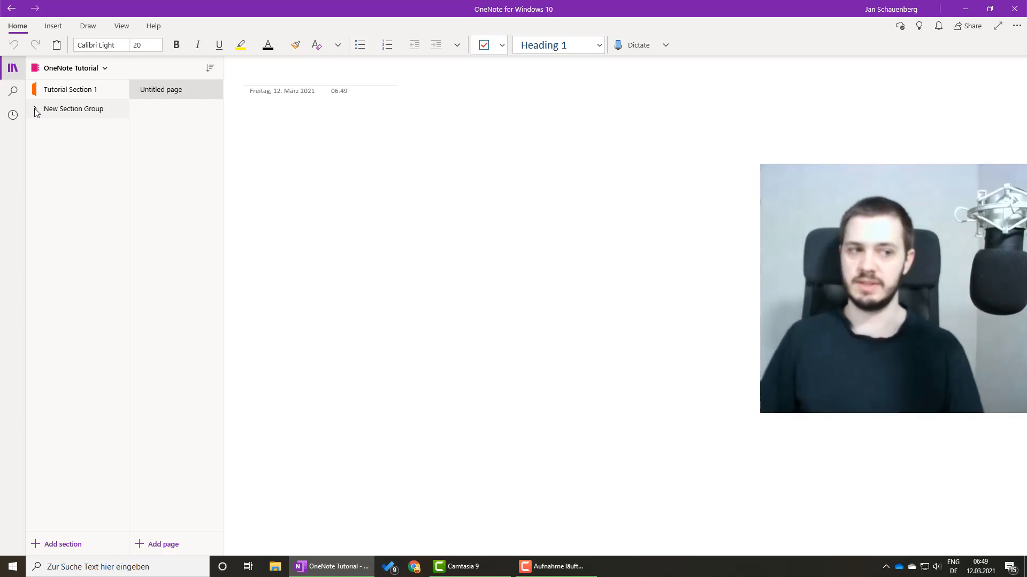
left_click(35, 110)
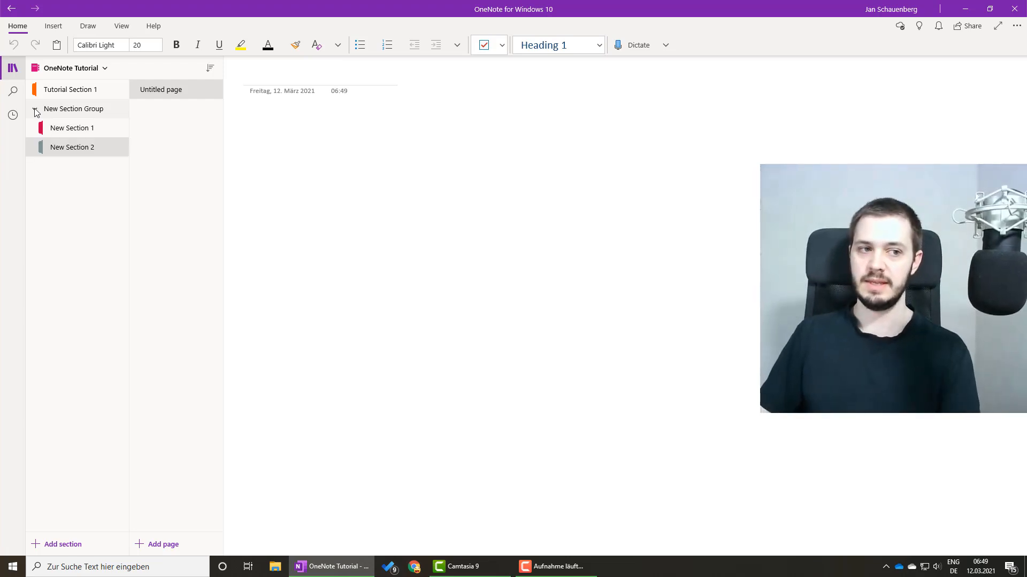
left_click(68, 110)
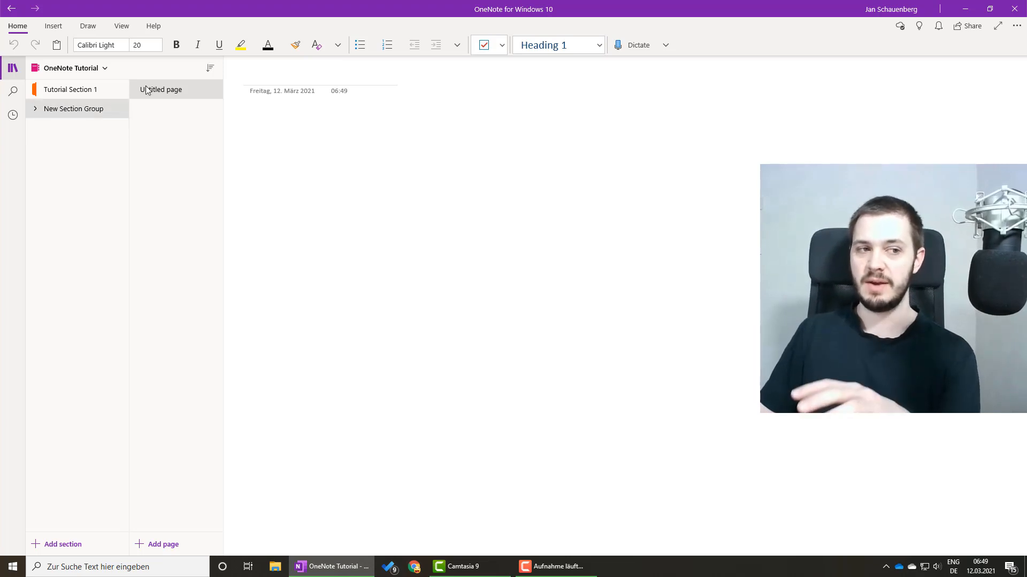
- Add two more untitled pages to Tutorial Section 1
left_click(92, 90)
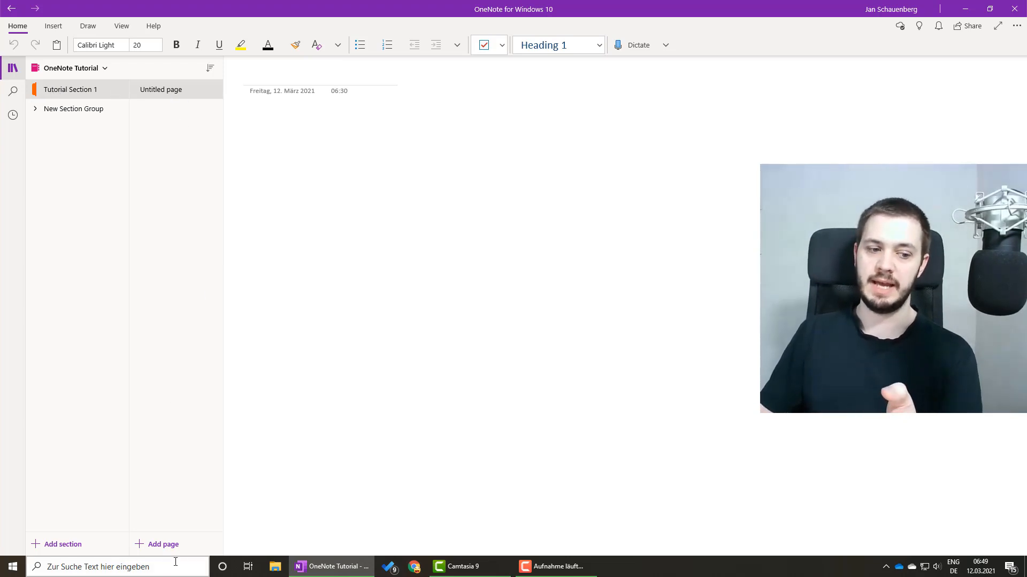
left_click(156, 550)
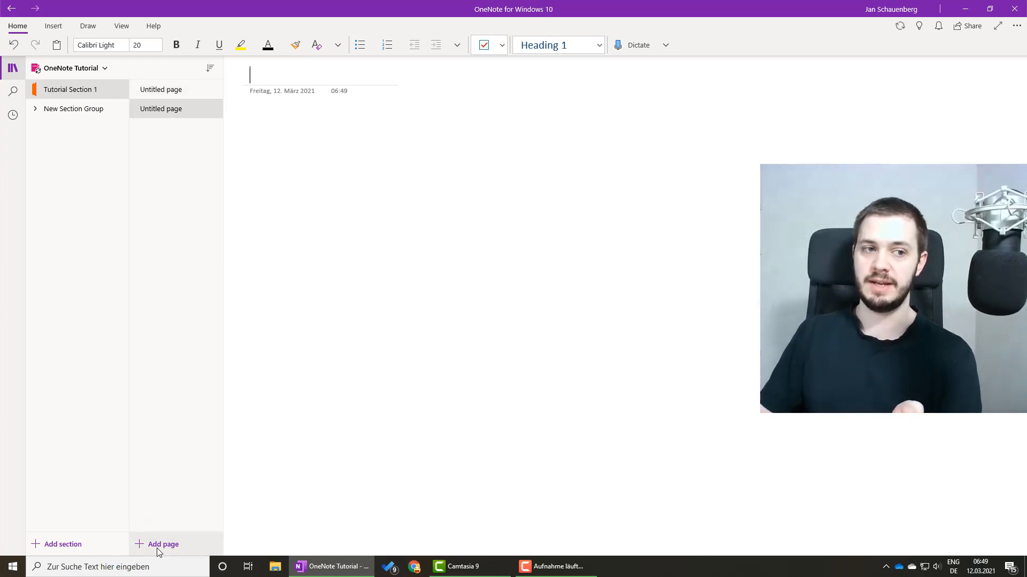
right_click(155, 154)
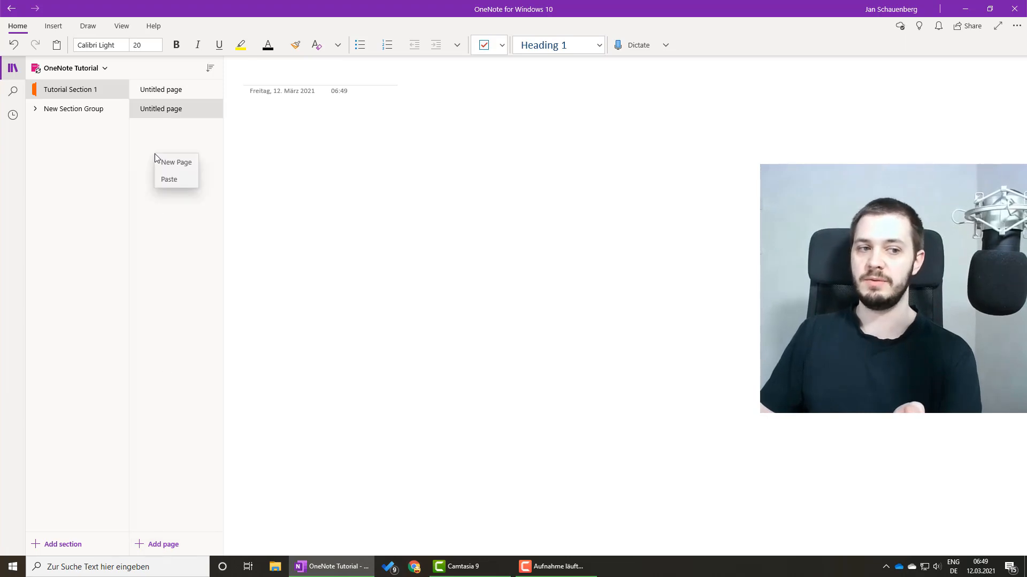
left_click(166, 161)
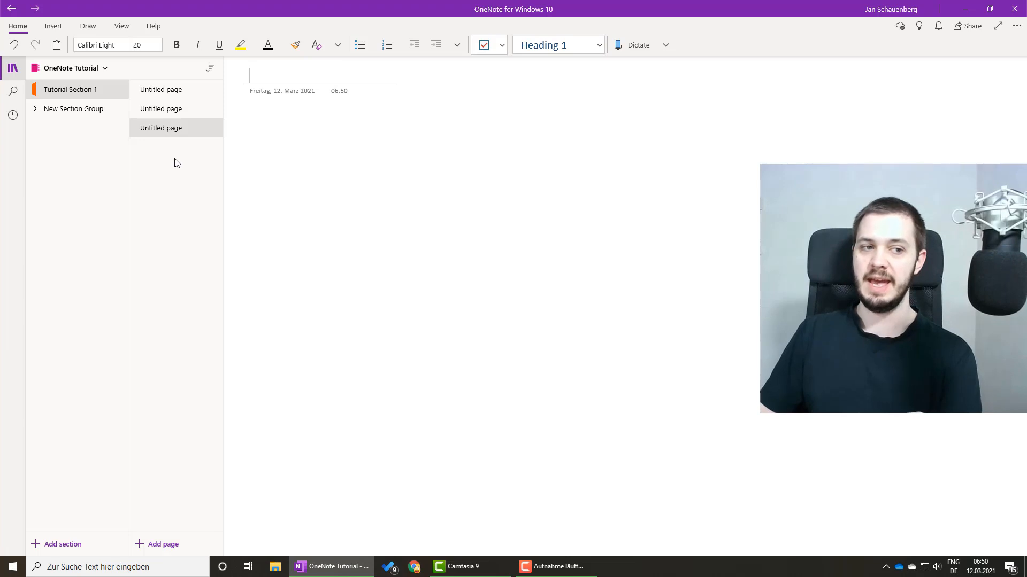
- Make the second page in Tutorial Section 1 a subpage of the first, and try to move the third page up in the list
right_click(161, 108)
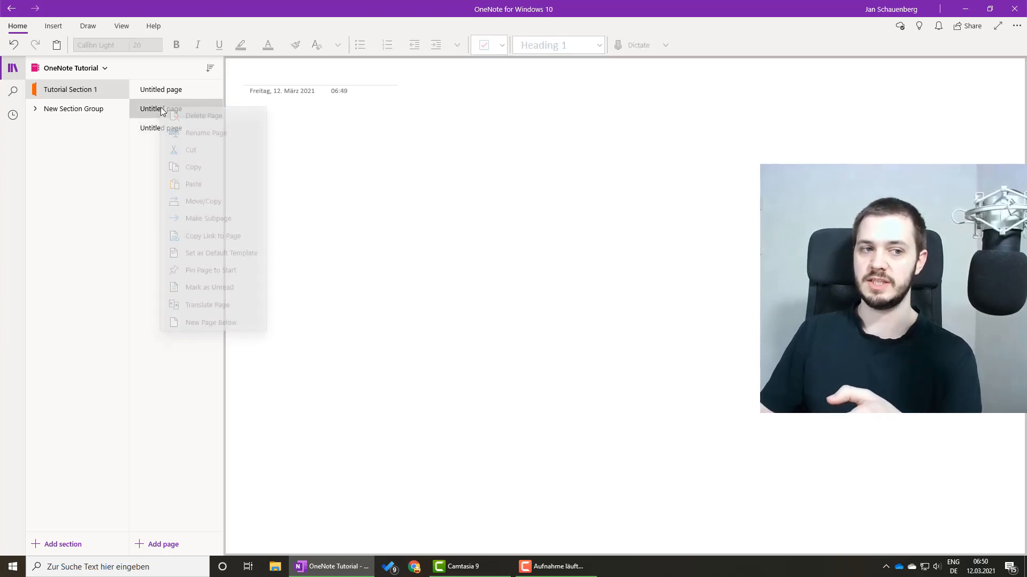
left_click(204, 221)
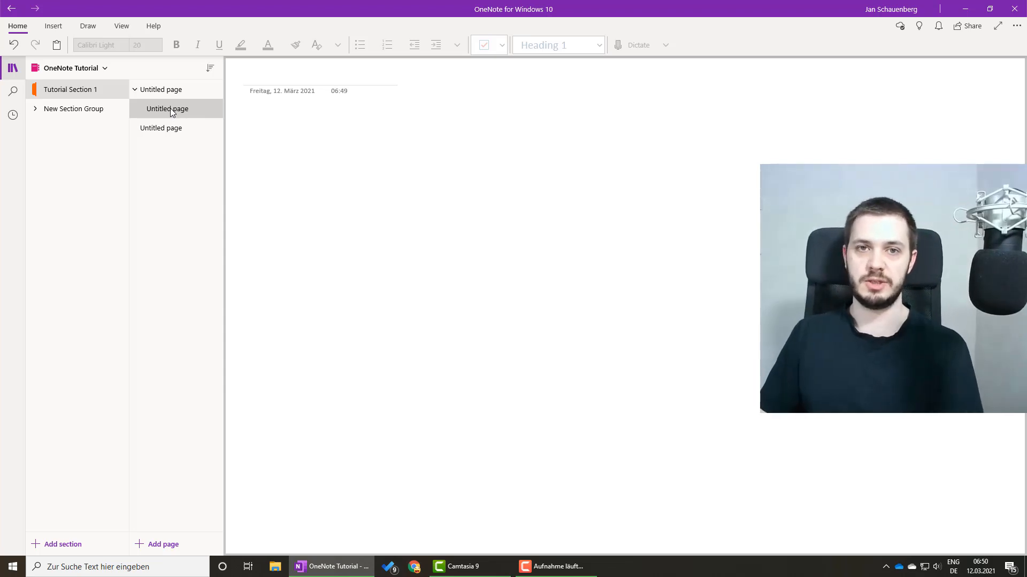
left_click(136, 93)
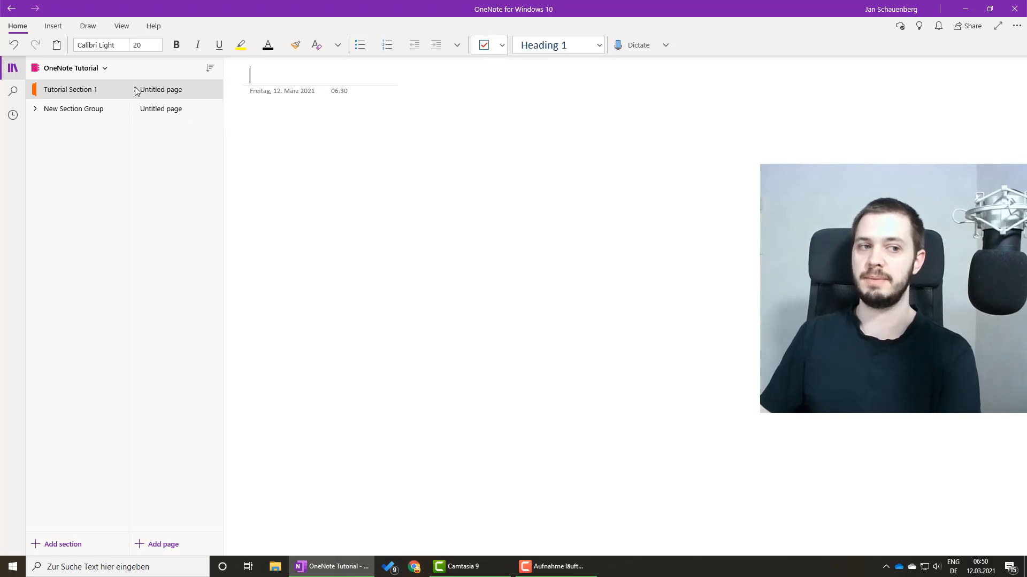
left_click(135, 91)
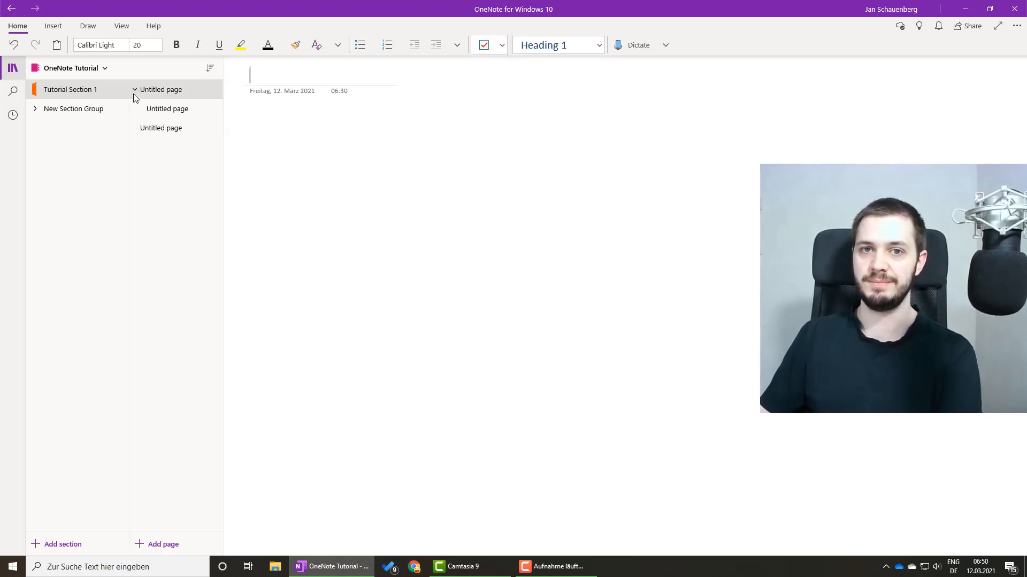
left_click_drag(158, 127, 165, 105)
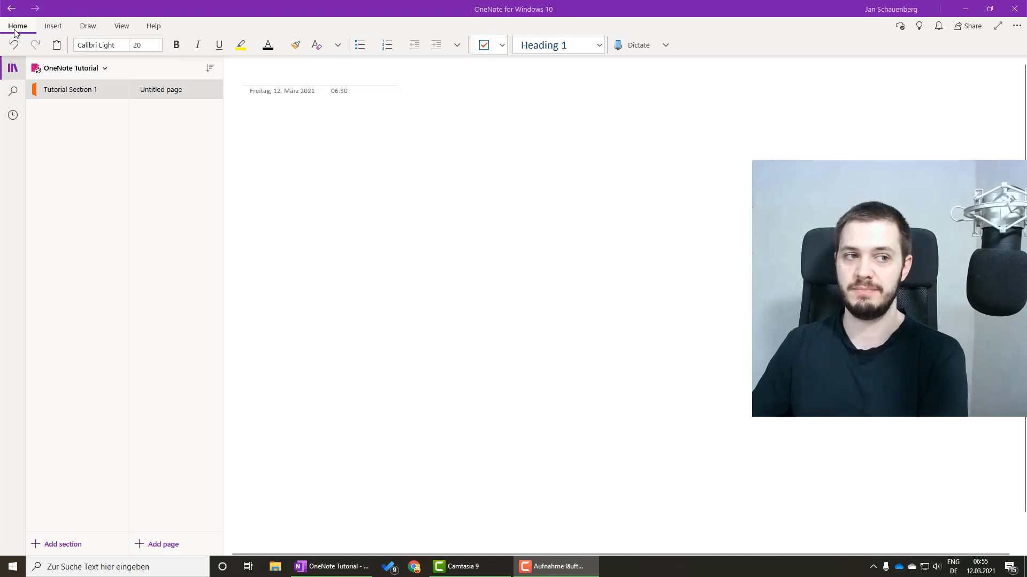
left_click(59, 26)
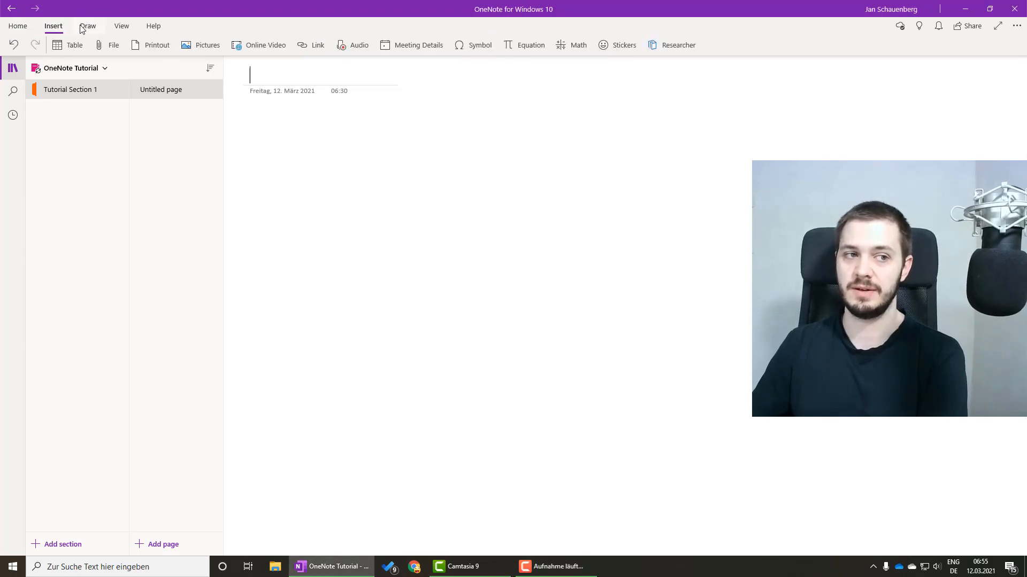
left_click(83, 26)
left_click(117, 28)
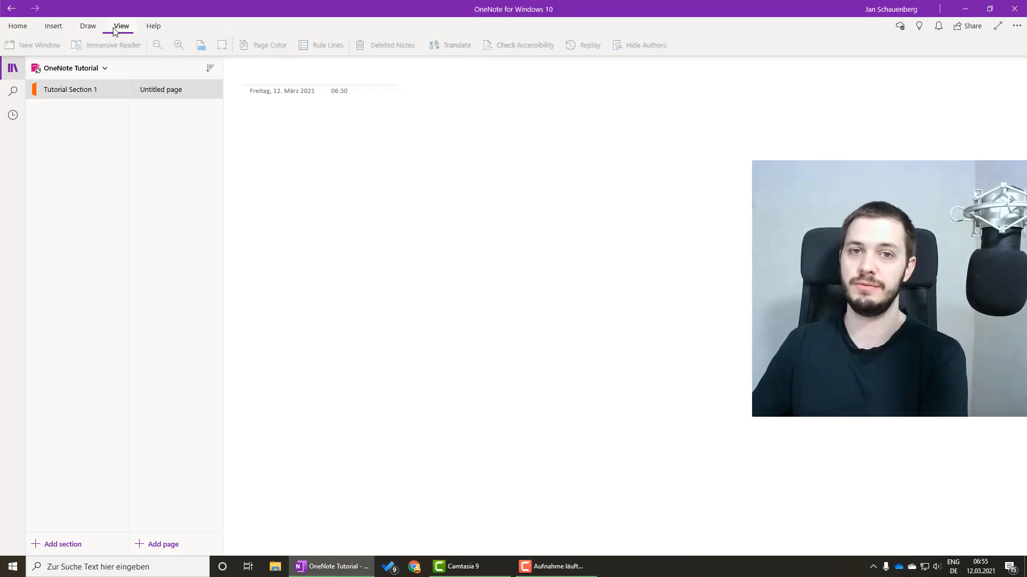
left_click(154, 26)
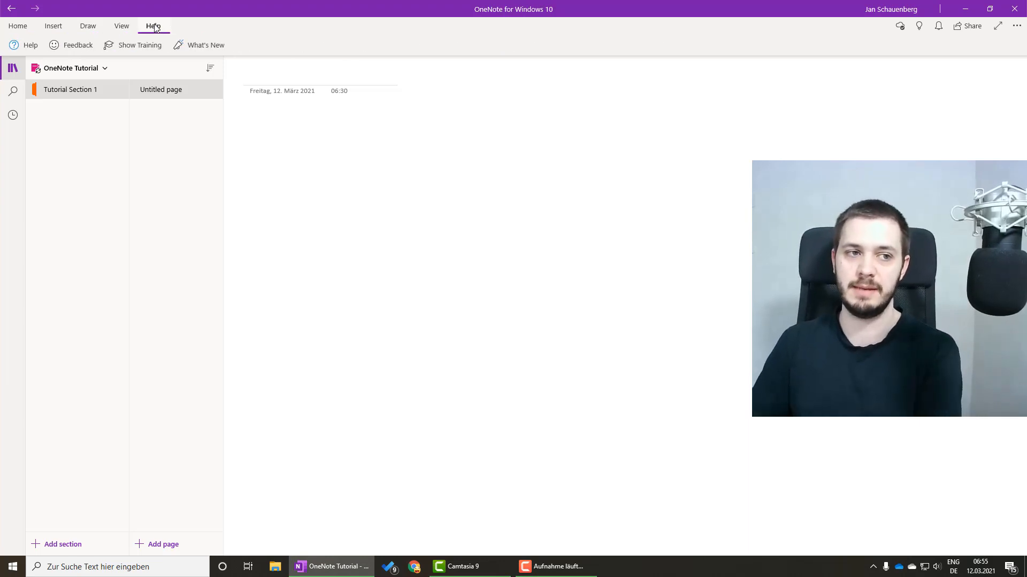
left_click(122, 28)
left_click(11, 27)
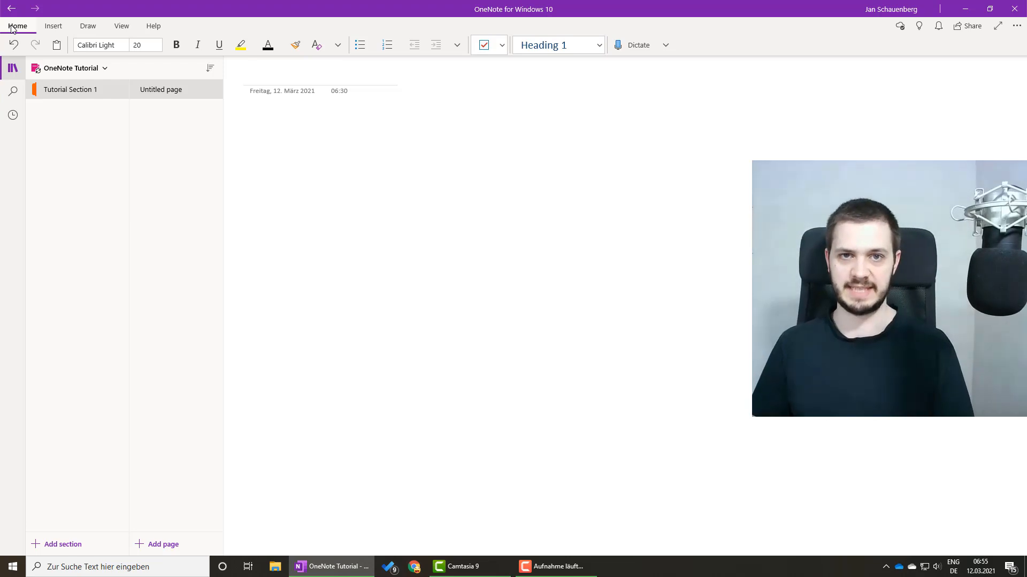
- Examine the text formatting options: the available fonts, highlight colours, font colours with the extended palette, Format Painter, and subscript, superscript and strikethrough
left_click(124, 47)
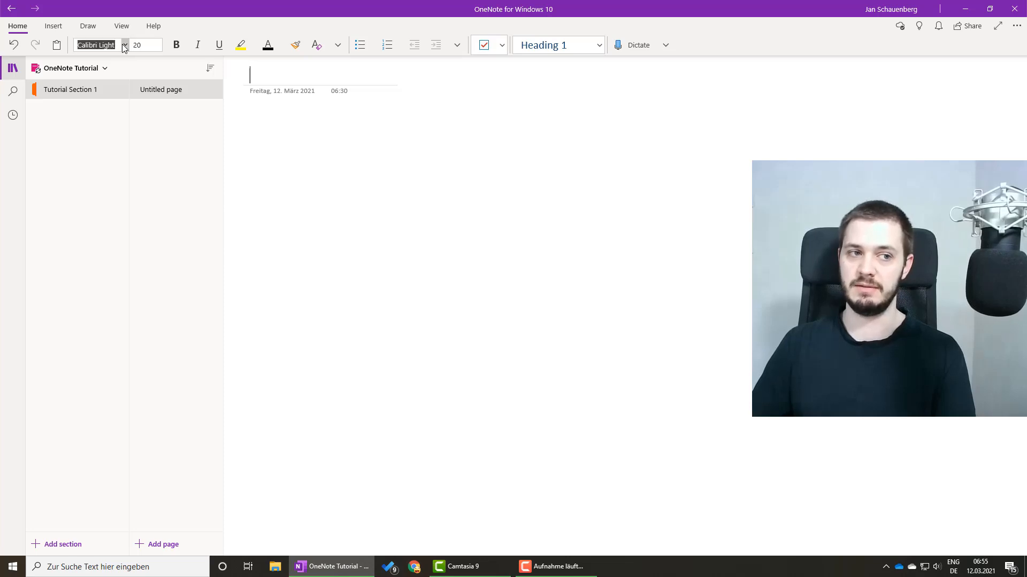
left_click(125, 46)
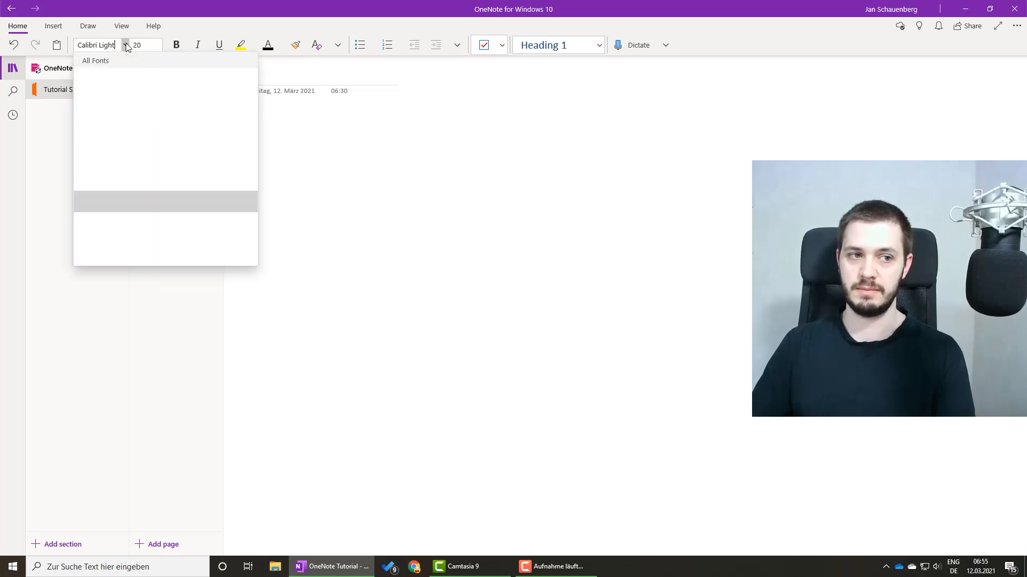
scroll(128, 143, "down", 15)
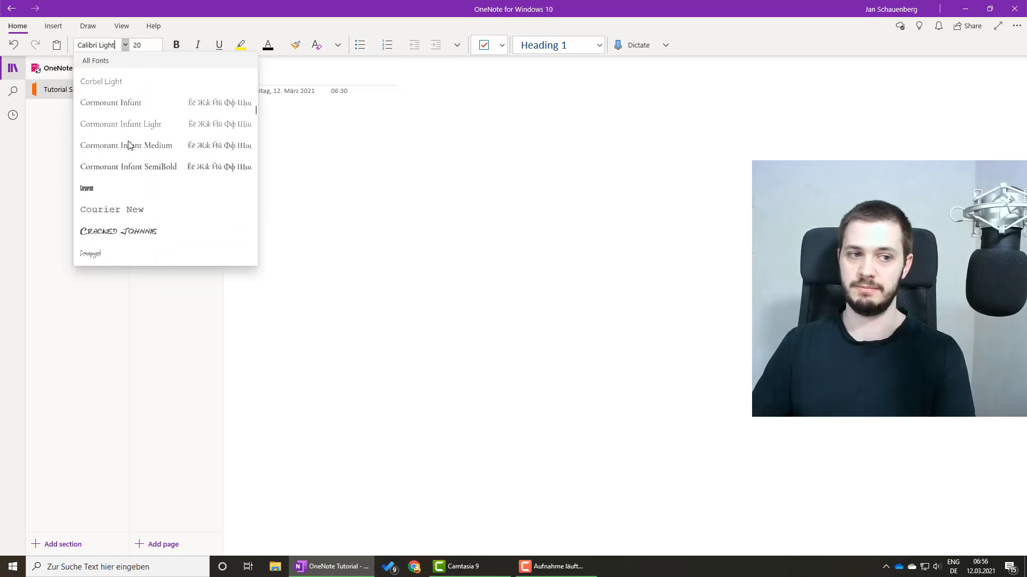
scroll(128, 140, "down", 4)
scroll(126, 139, "up", 4)
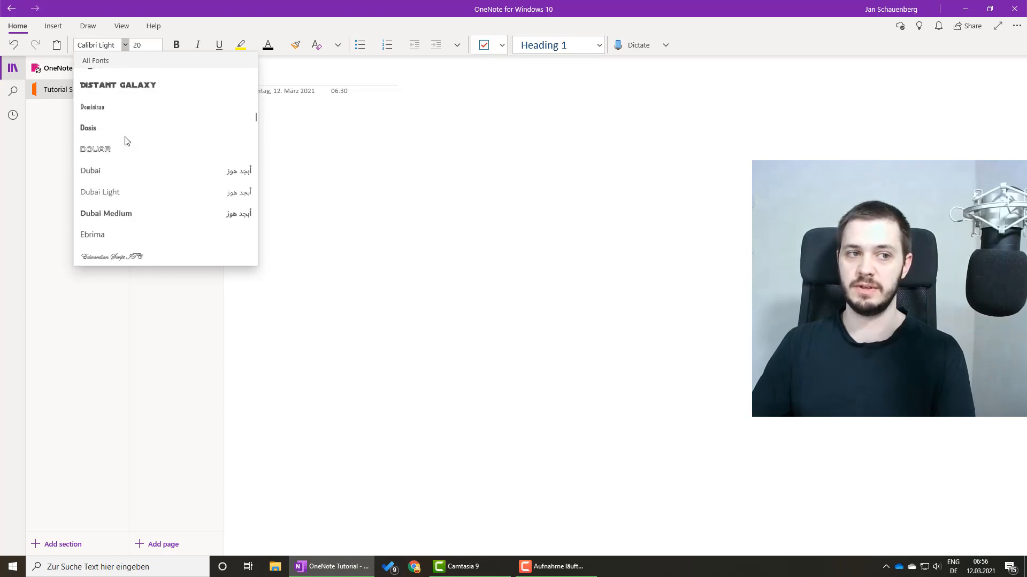
left_click(126, 46)
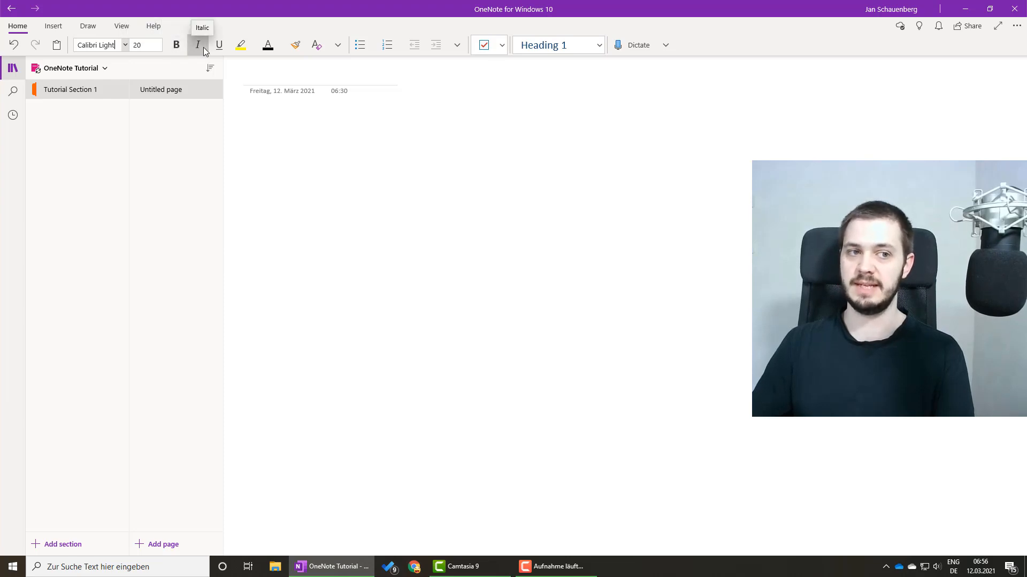
left_click(254, 45)
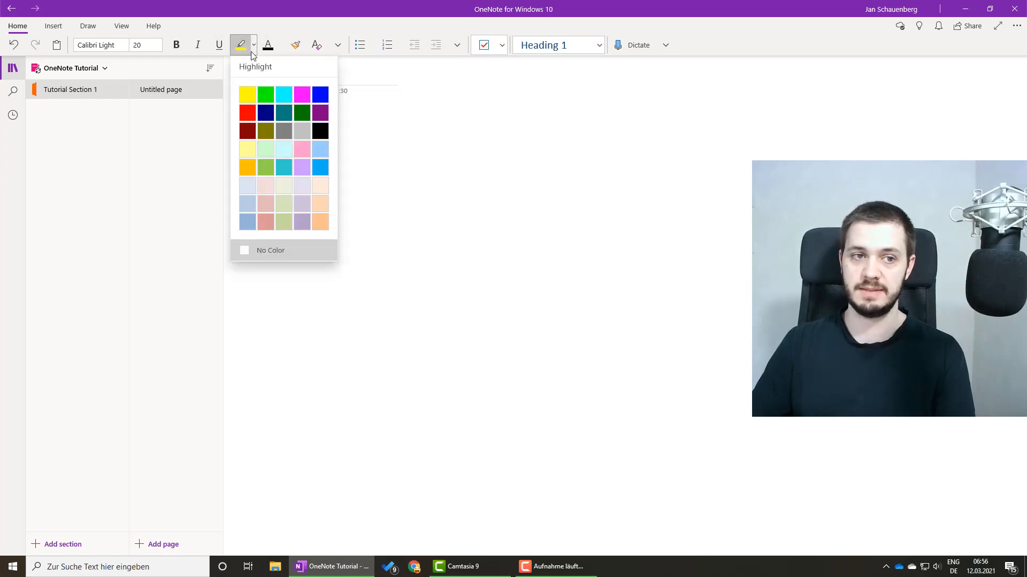
left_click(255, 46)
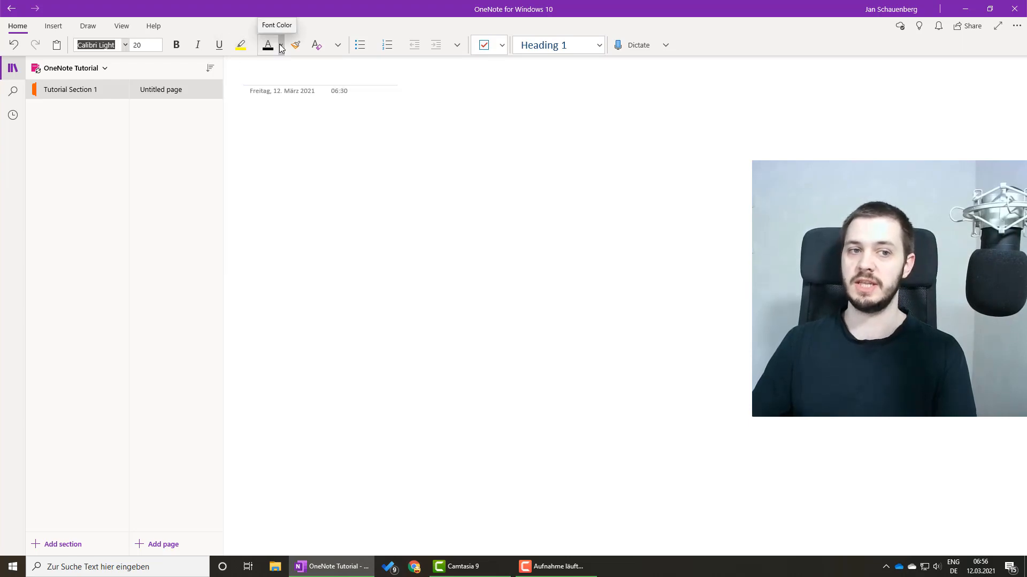
left_click(279, 46)
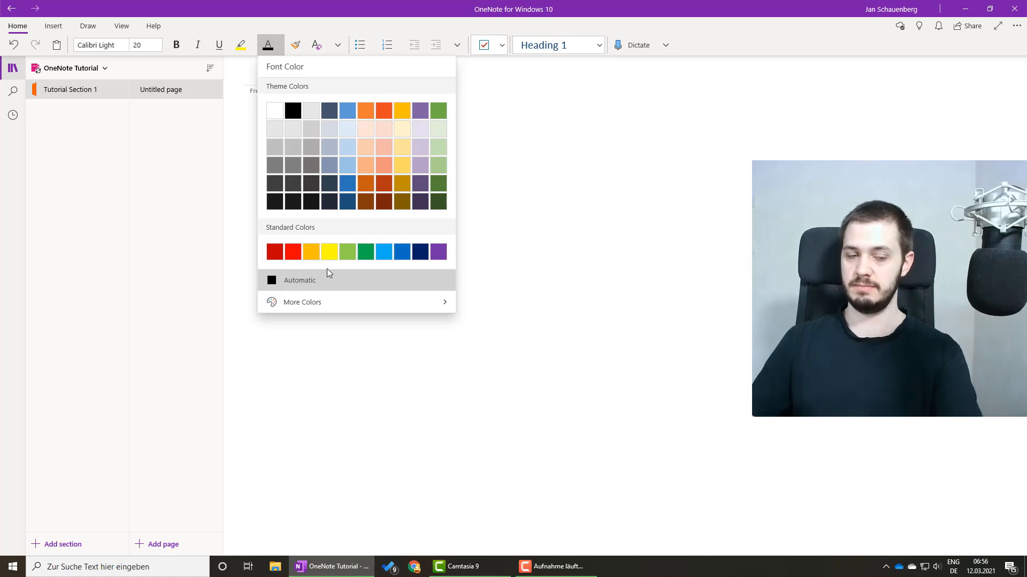
left_click(323, 302)
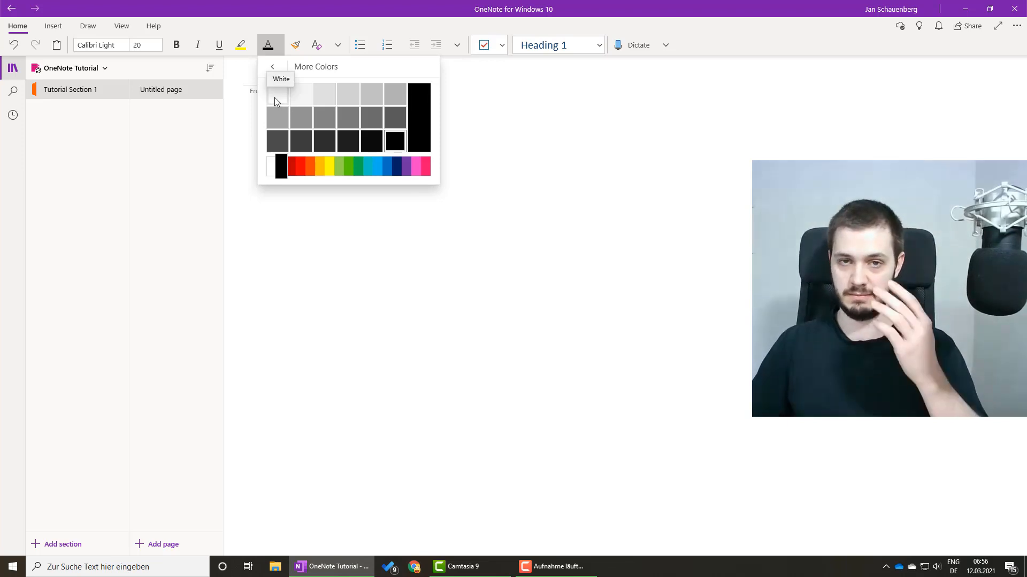
left_click(298, 48)
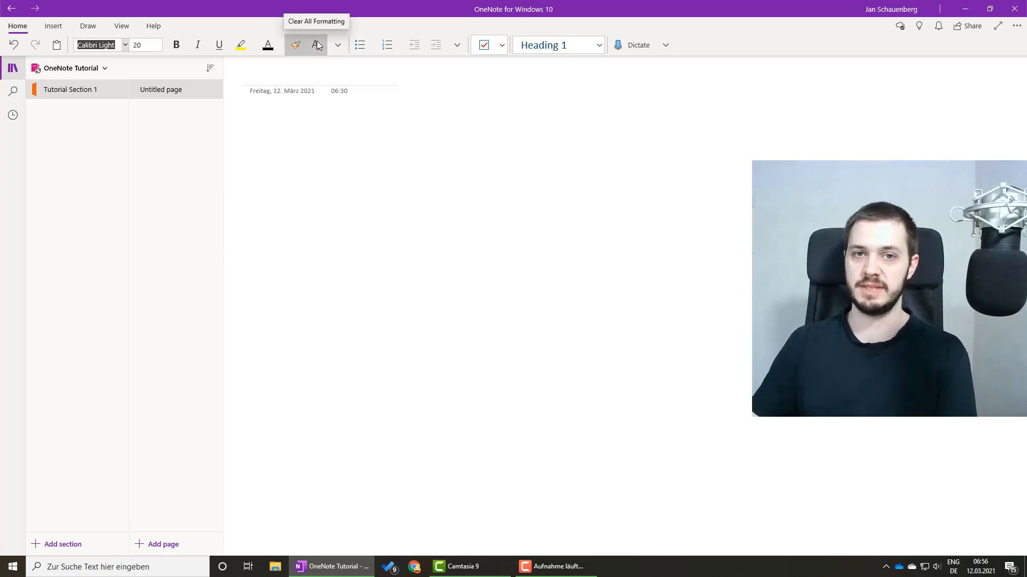
left_click(338, 45)
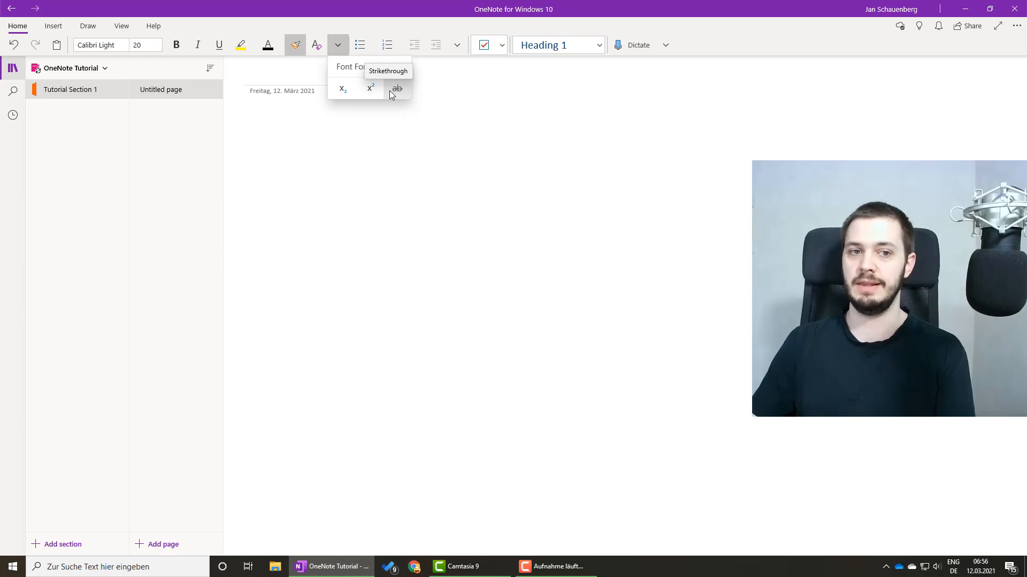
left_click(338, 44)
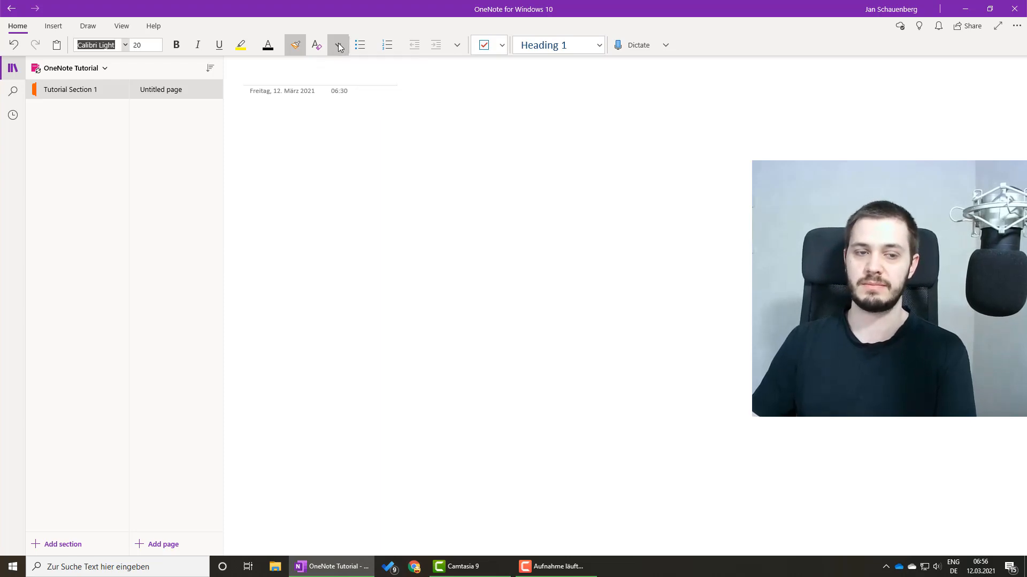
- Turn off Format Painter and move the text cursor from the empty title into the page body
left_click(124, 45)
left_click(124, 45)
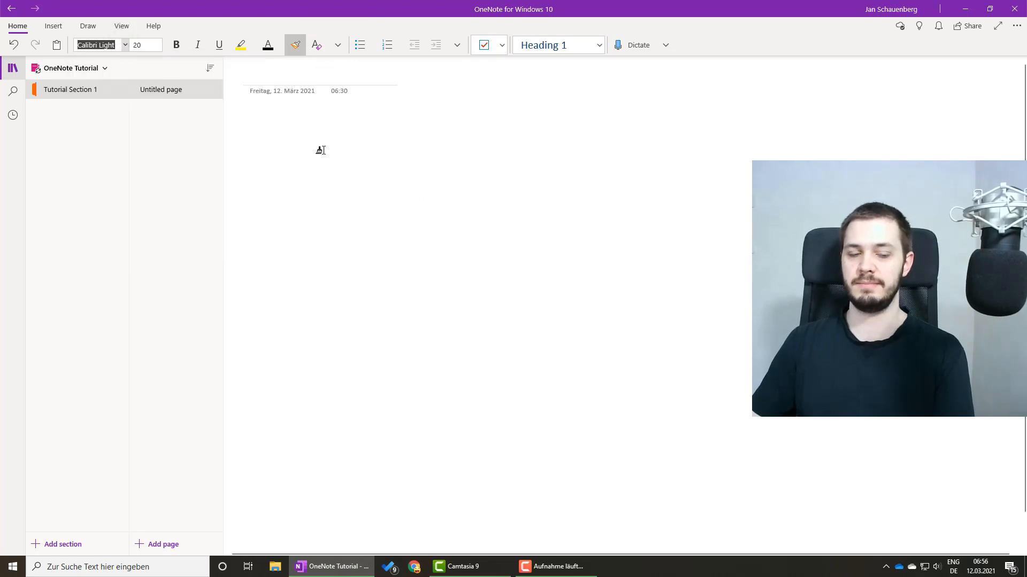
left_click(296, 46)
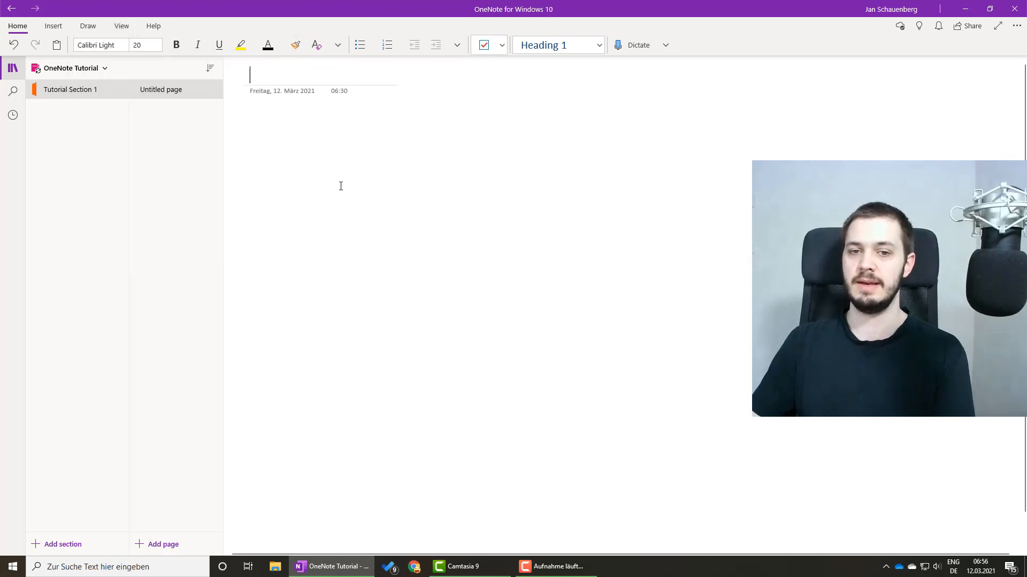
key("Return")
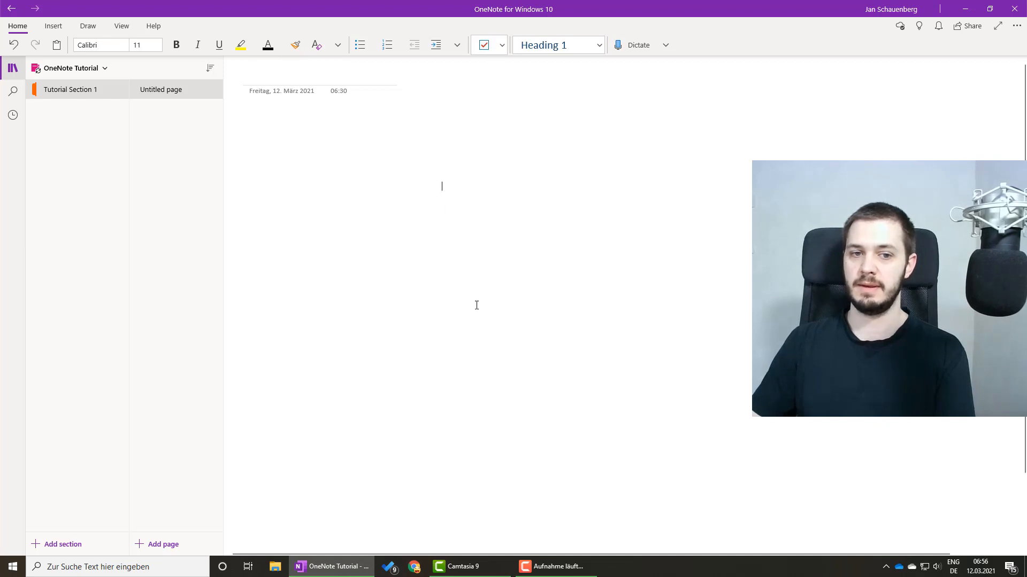
- Add a note reading "Start writing" in an empty area of the page and move it up closer to the title
left_click(649, 351)
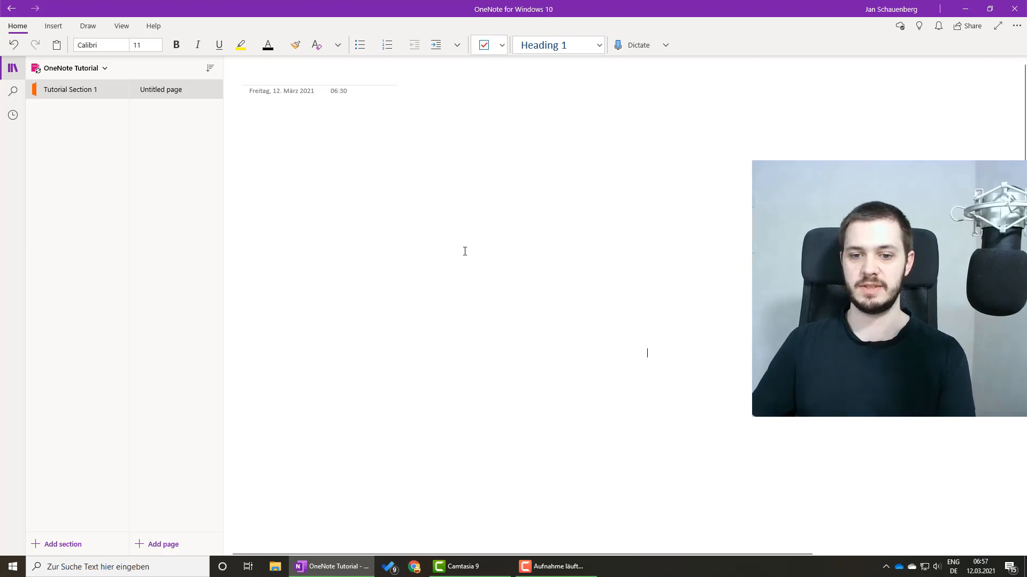
type("Start wr")
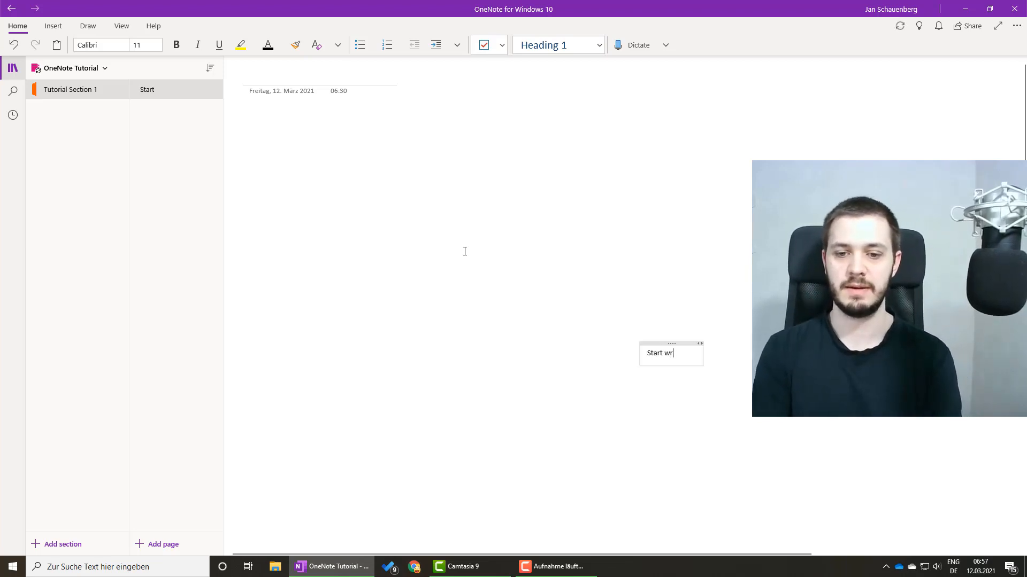
type("iting")
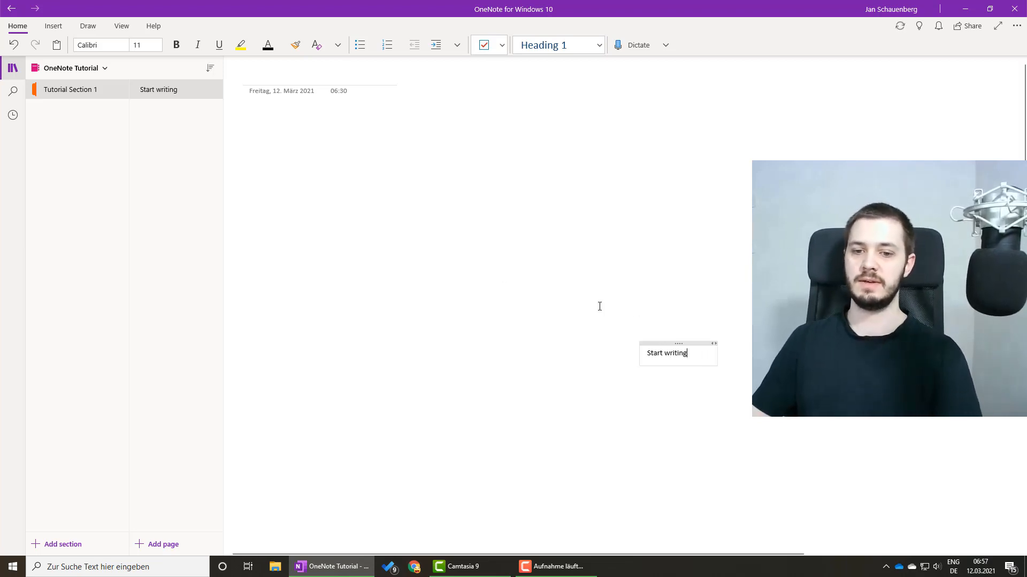
left_click_drag(652, 343, 586, 156)
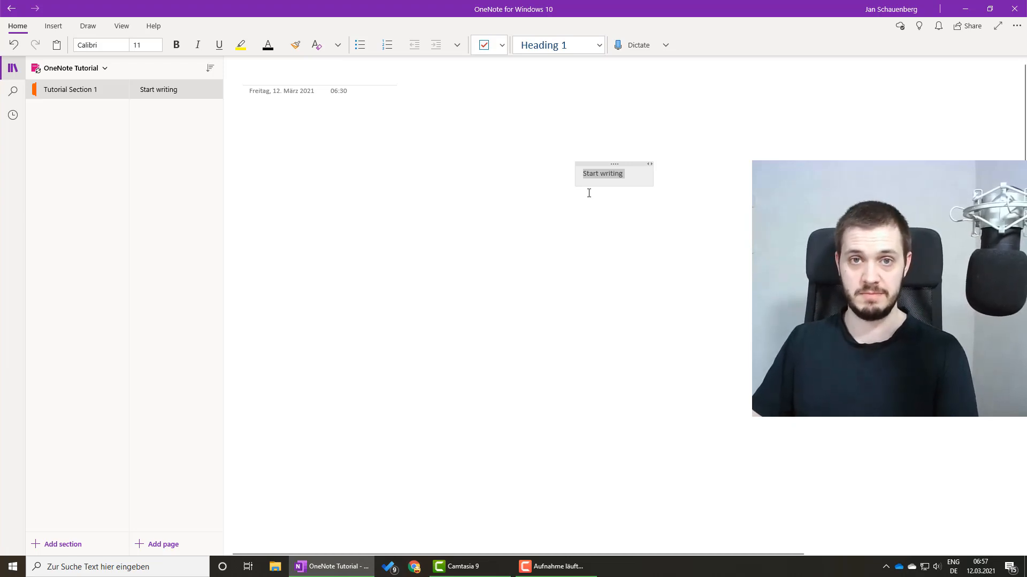
- Add a second note reading "Write something more" and line it up side by side with the "Start writing" note
left_click(594, 215)
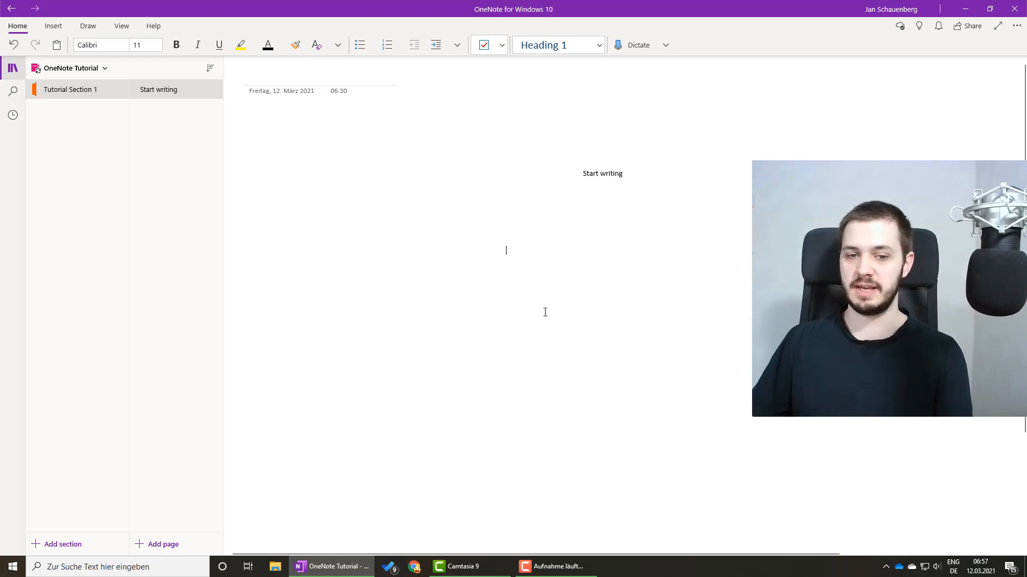
type("Write s")
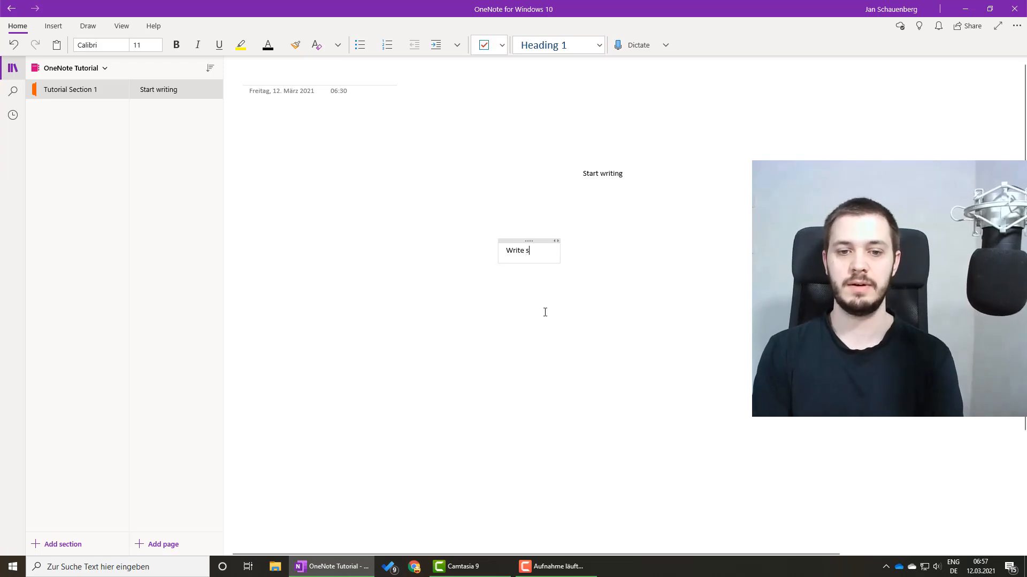
type("omething more")
left_click(545, 313)
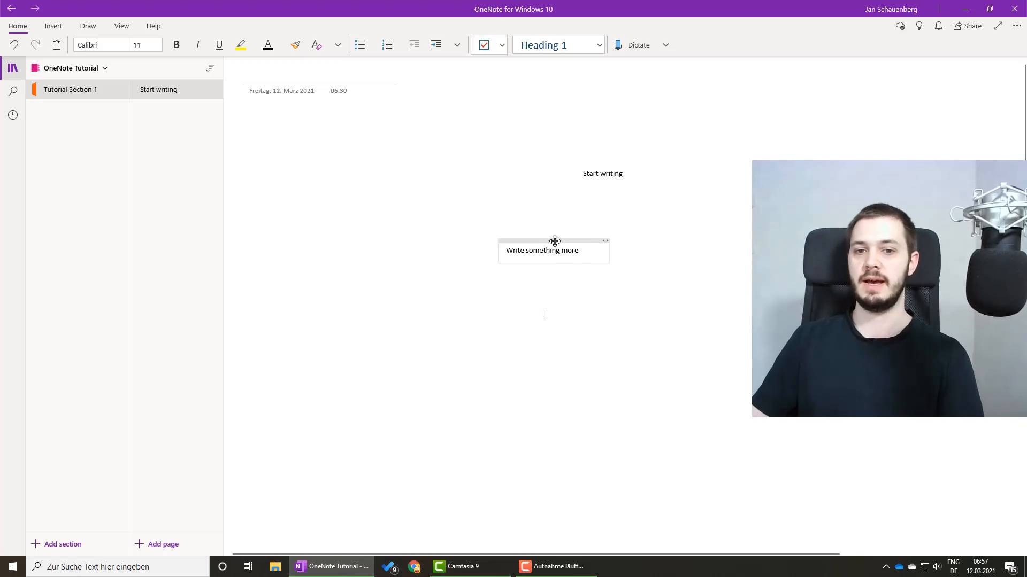
left_click_drag(554, 240, 444, 177)
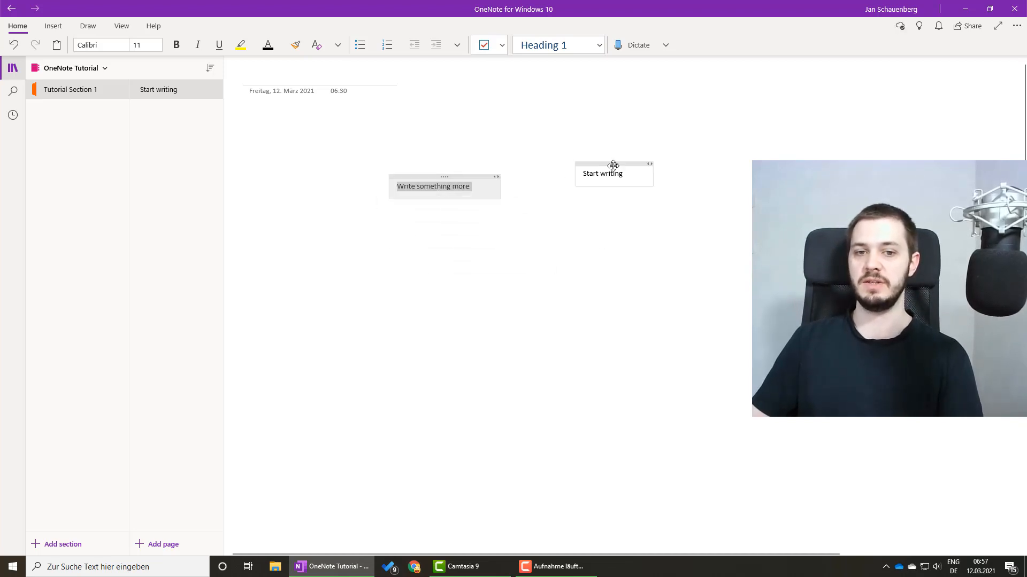
left_click_drag(613, 164, 600, 178)
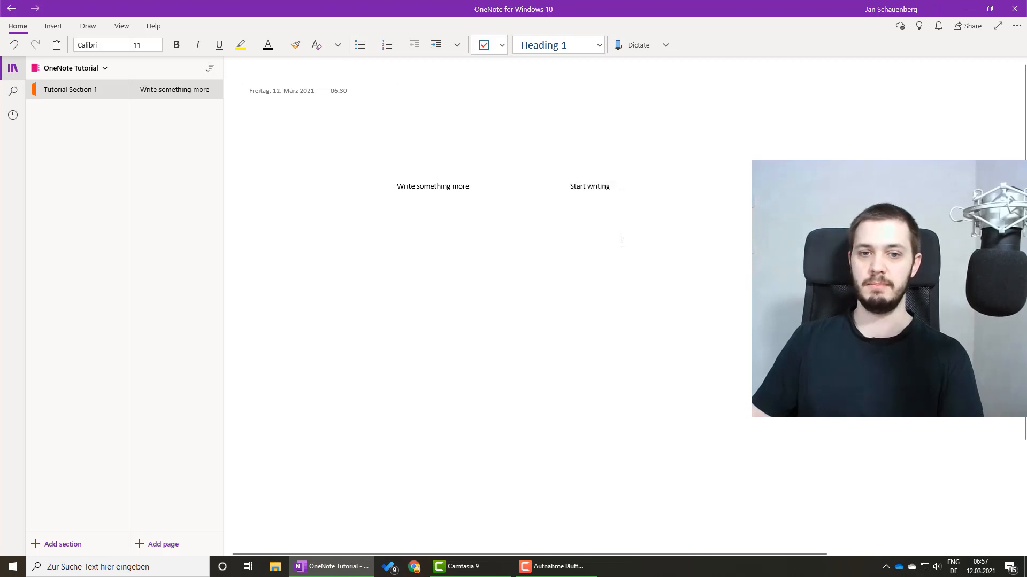
- Add the line "Add text here" to the "Start writing" note, leaving one blank line in between
left_click(616, 187)
key("Return")
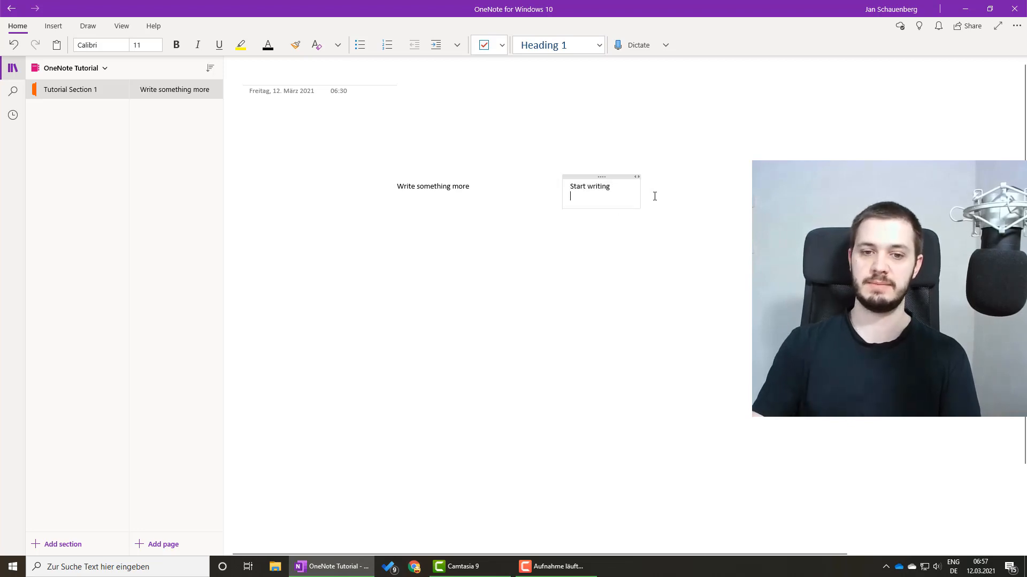
type("Add t")
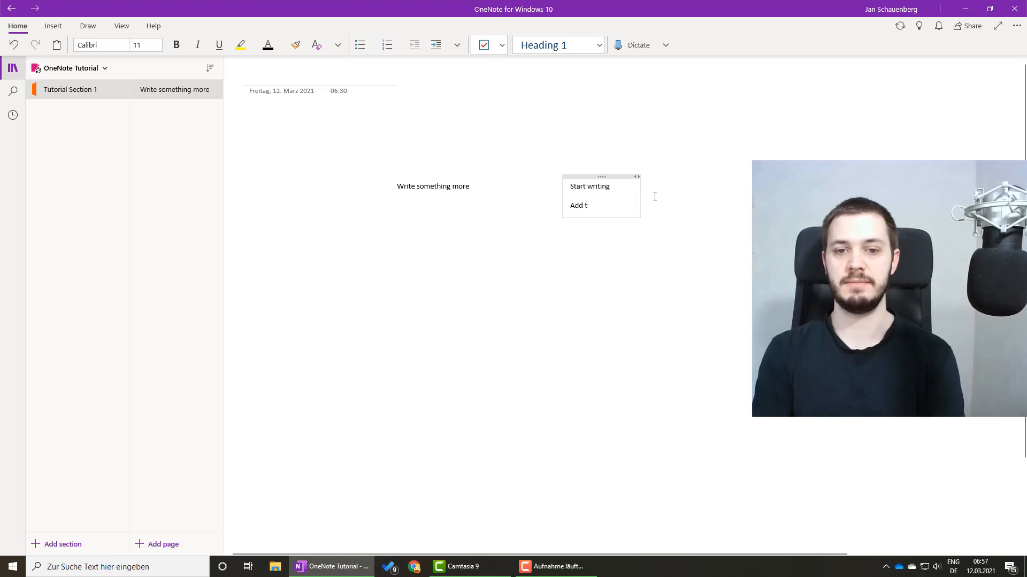
type("ext here")
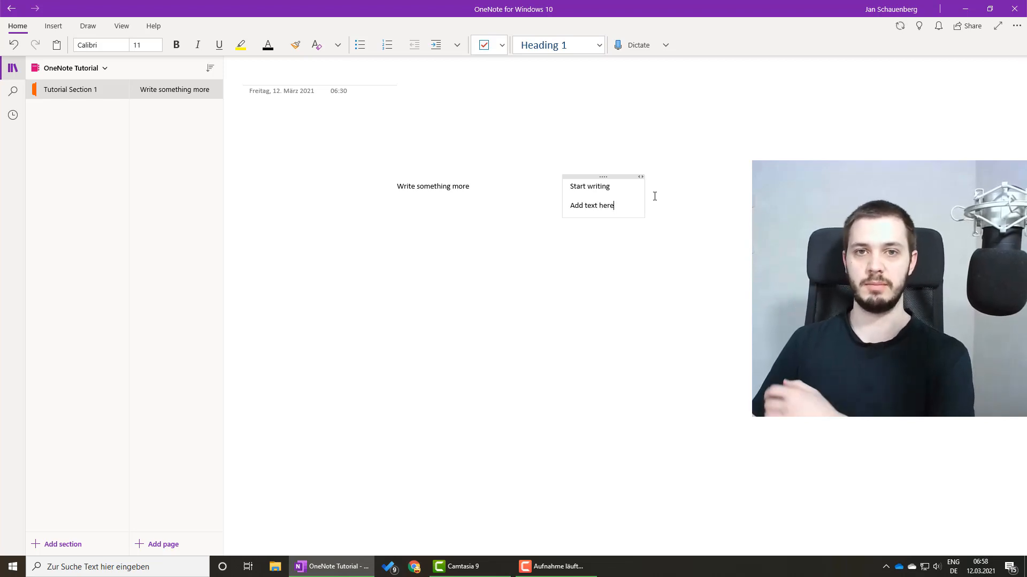
left_click(680, 184)
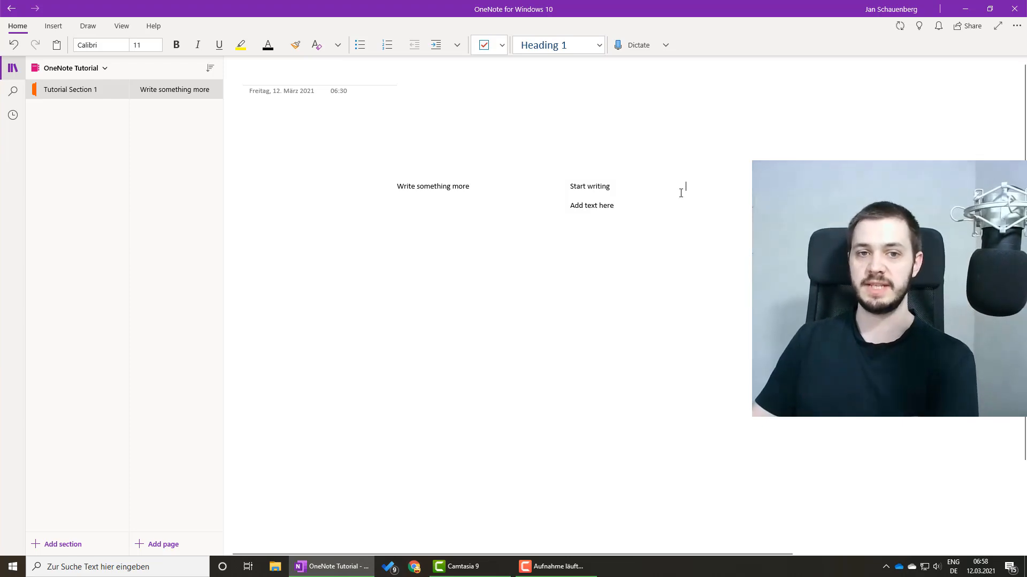
- Add a bulleted item "No issue" beneath "Add text here" and end the bullet list on the following line
left_click(367, 50)
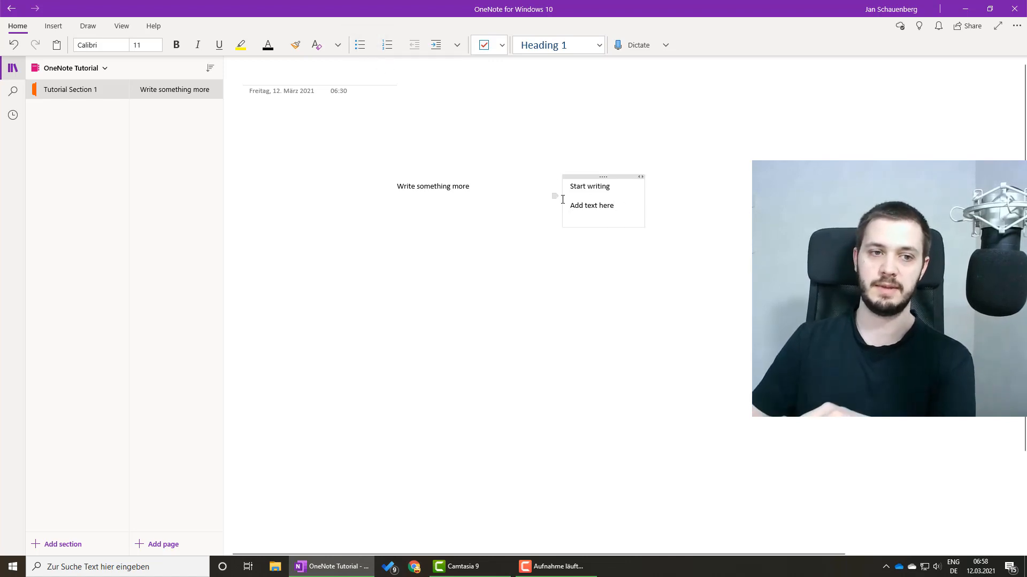
left_click(360, 44)
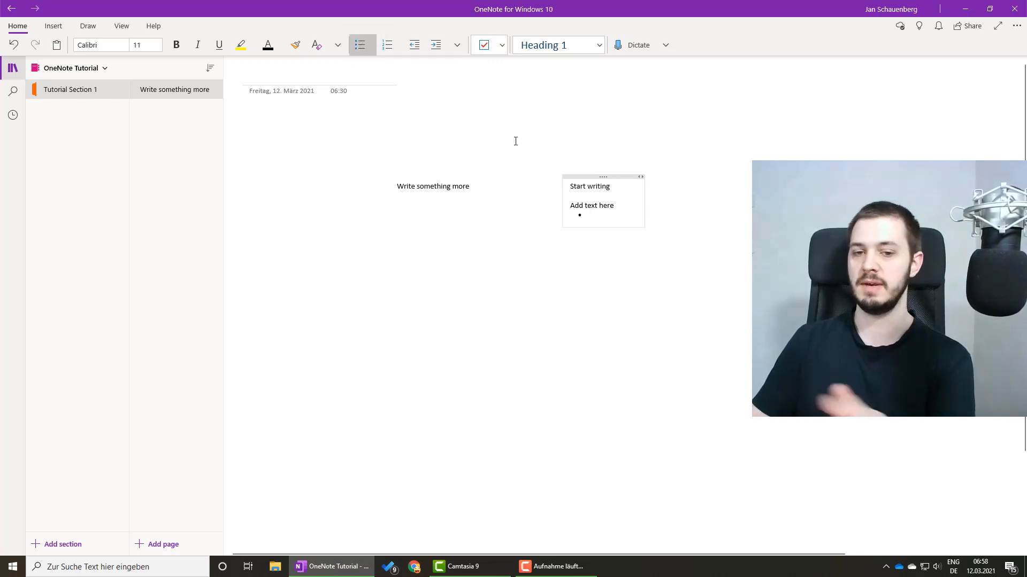
type("No")
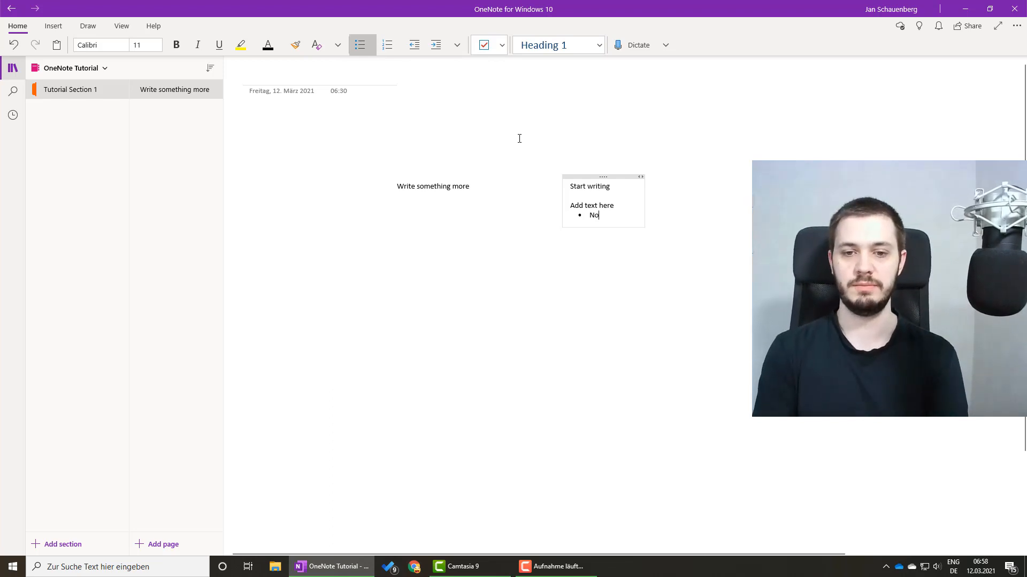
type(" issue")
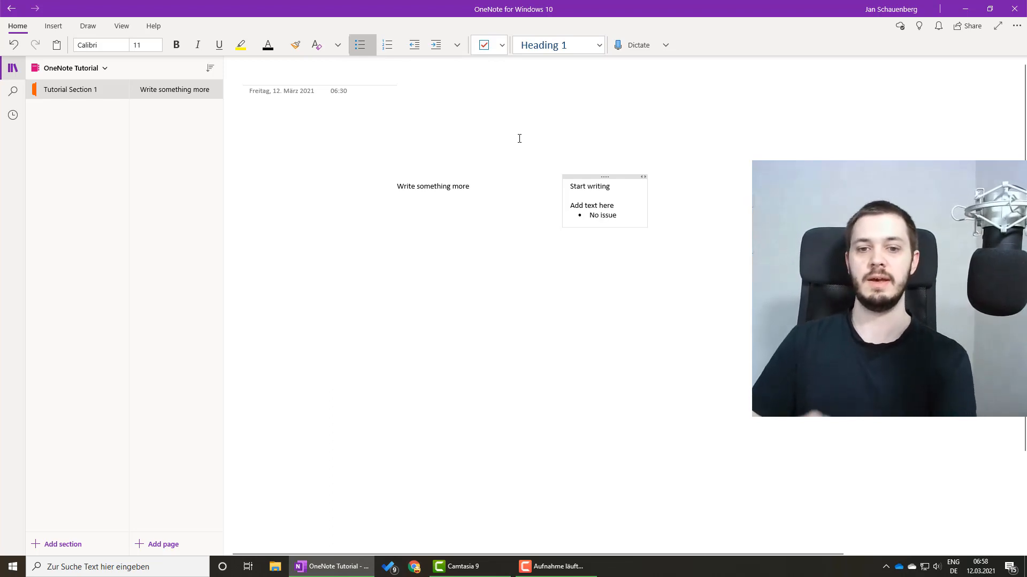
key("Return")
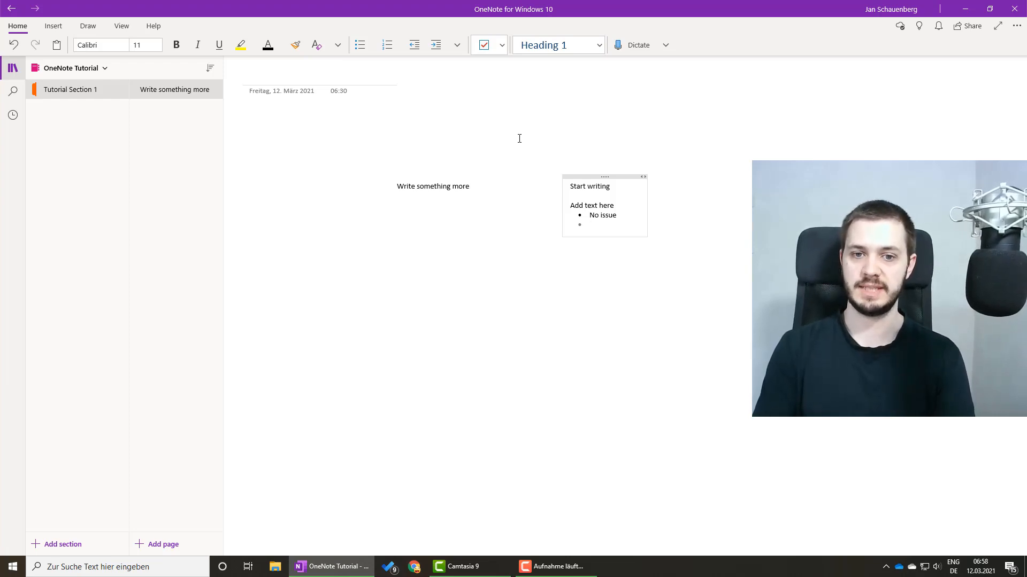
key("BackSpace")
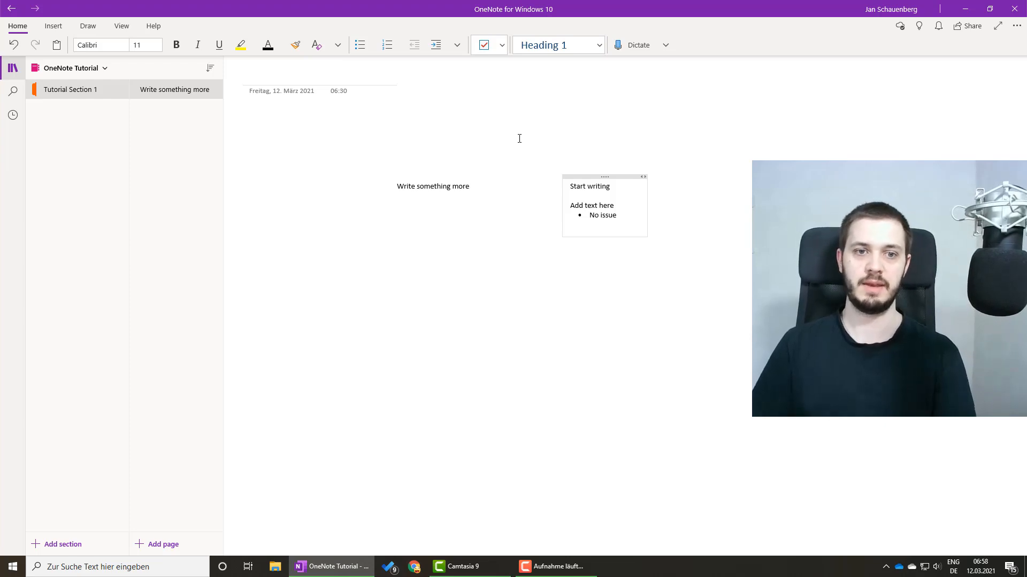
- Look through the bullet styles, and add a numbered list with the items 1 to 5 below the "No issue" bullet
left_click(374, 47)
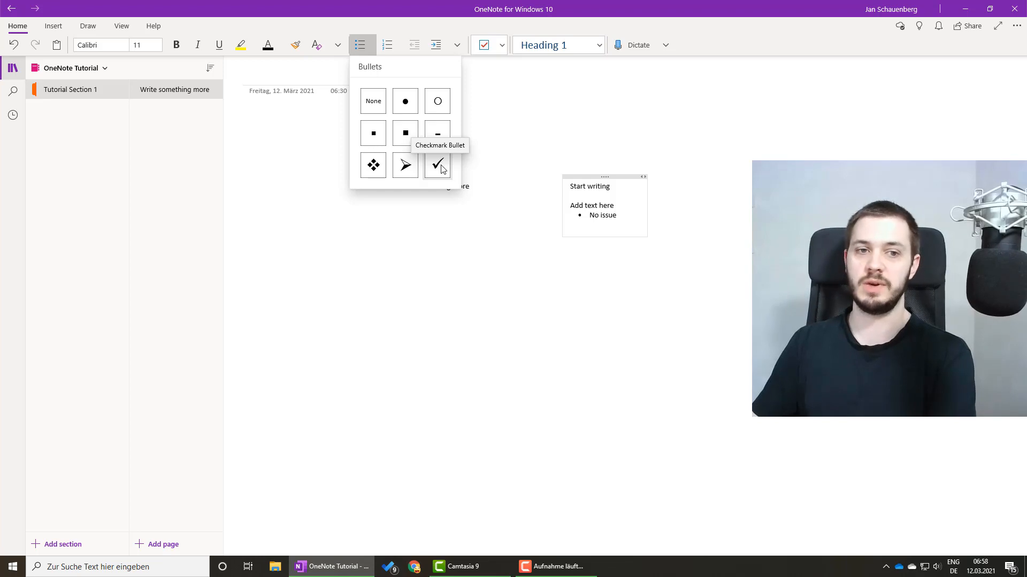
left_click(397, 20)
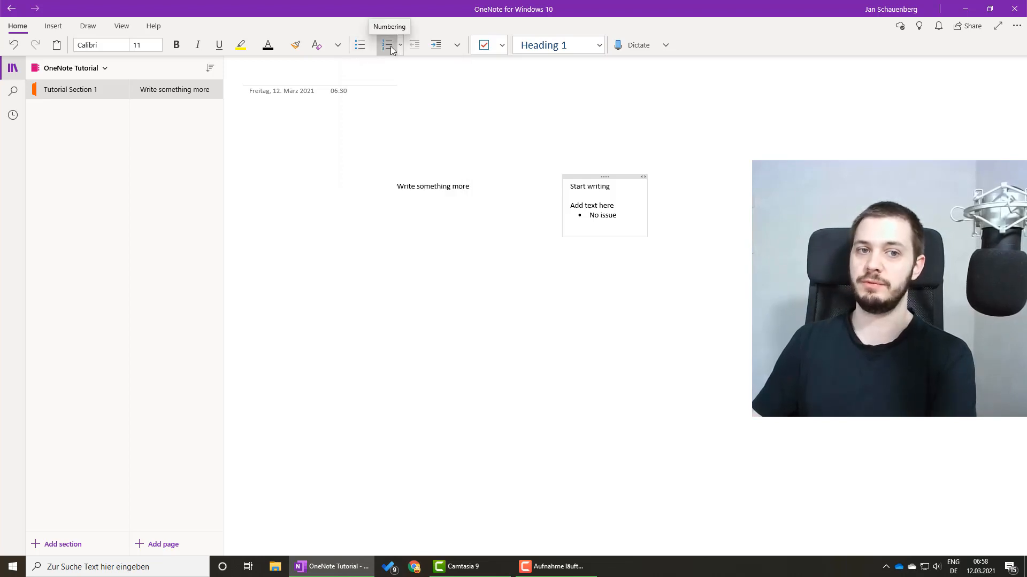
left_click(388, 46)
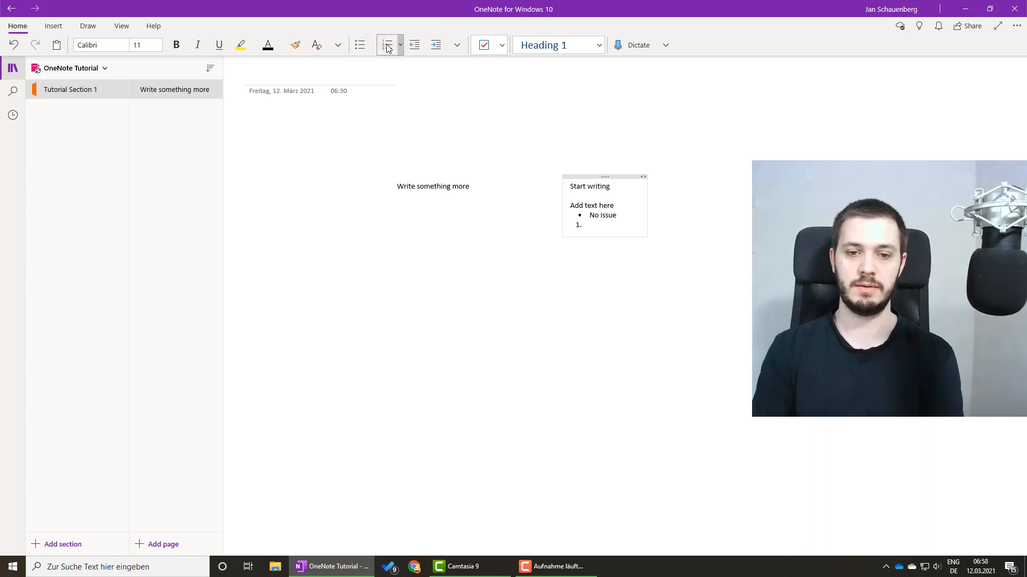
type("1 2 3 4 5")
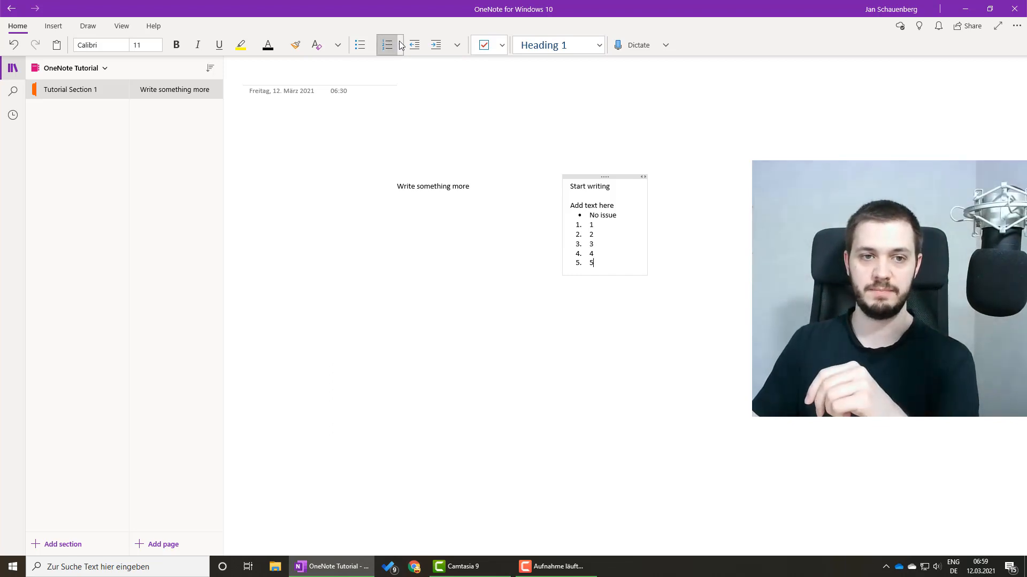
- Change the five-item list to lowercase Roman numeral numbering and end the list on a new plain line
left_click_drag(568, 264, 580, 229)
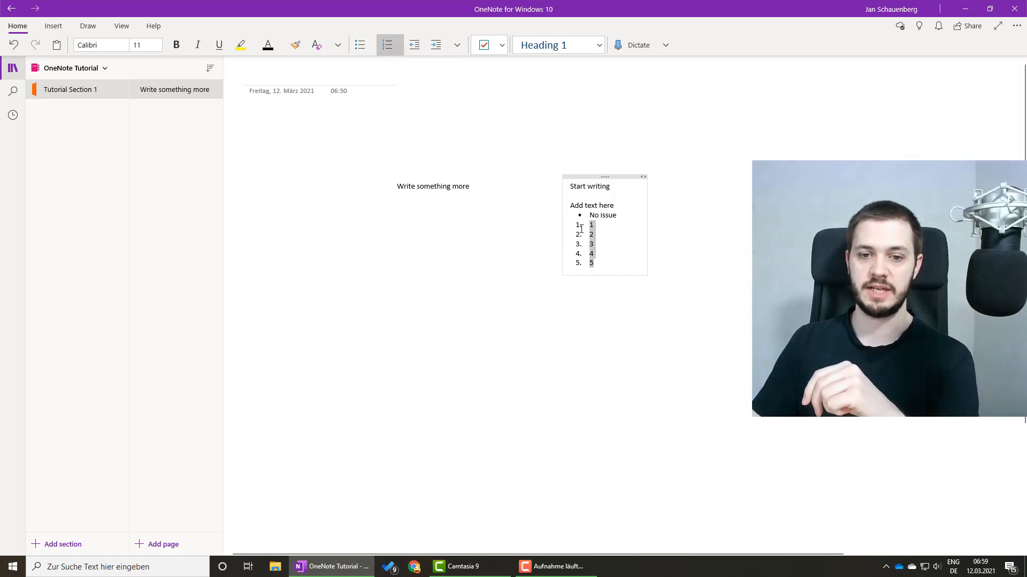
left_click(401, 45)
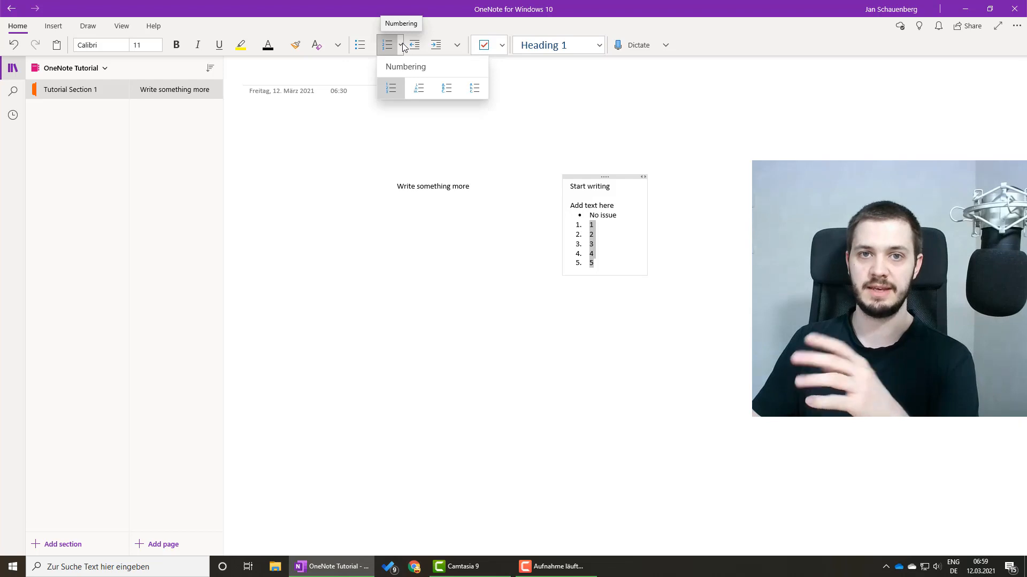
left_click(419, 88)
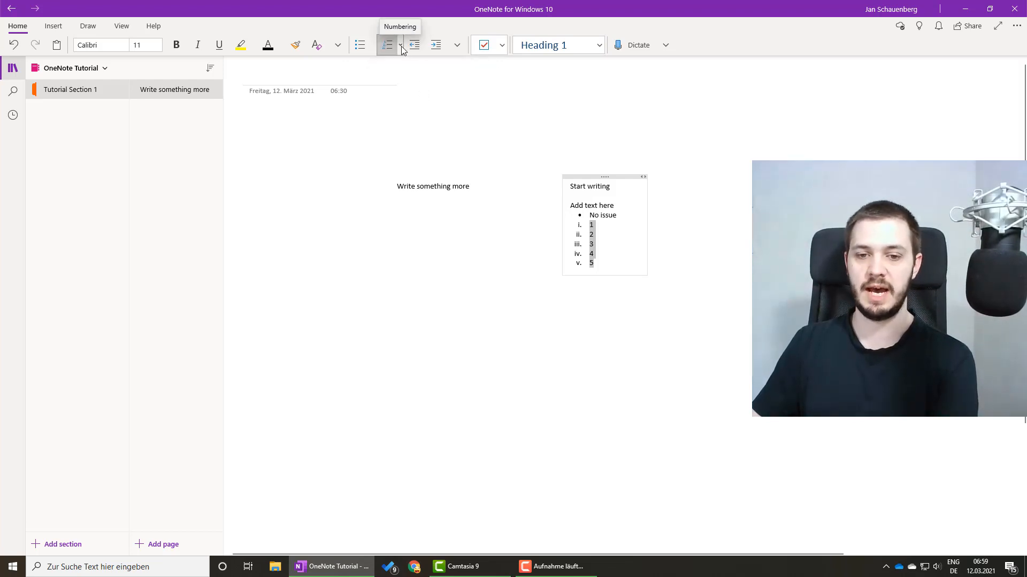
left_click(631, 261)
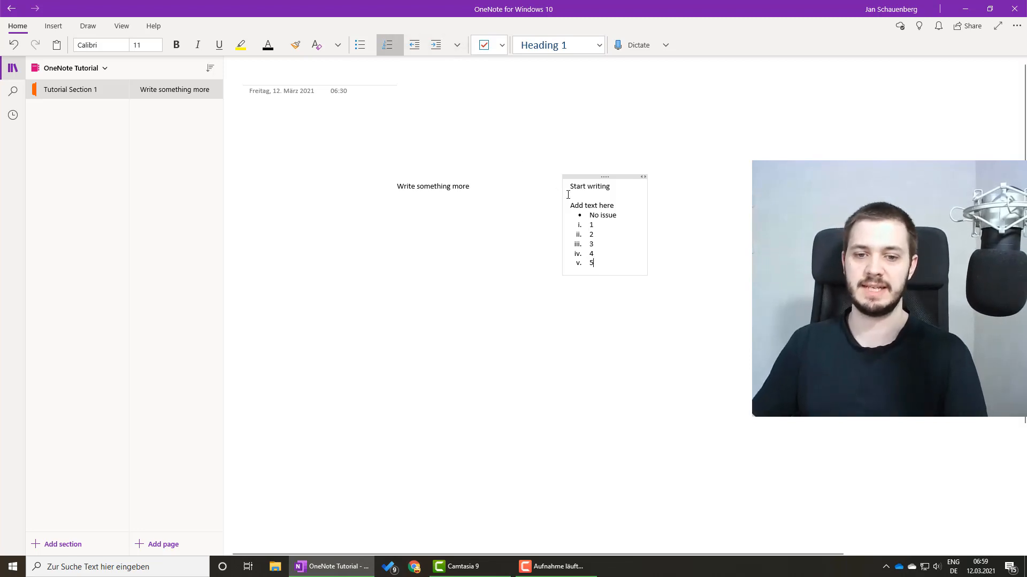
key("Return")
key("Return")
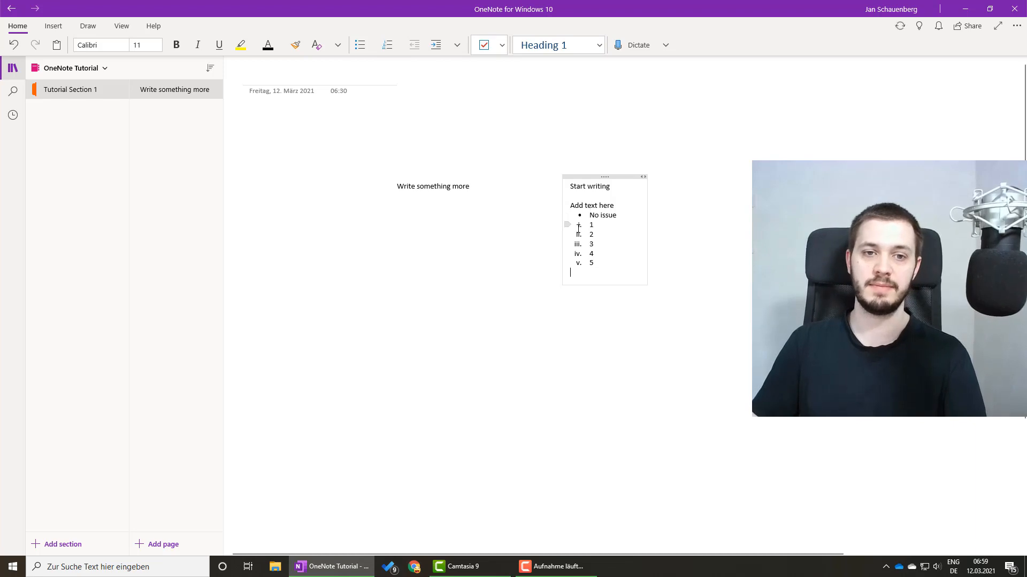
- Check the available paragraph alignment options and leave the alignment as it is
left_click(455, 45)
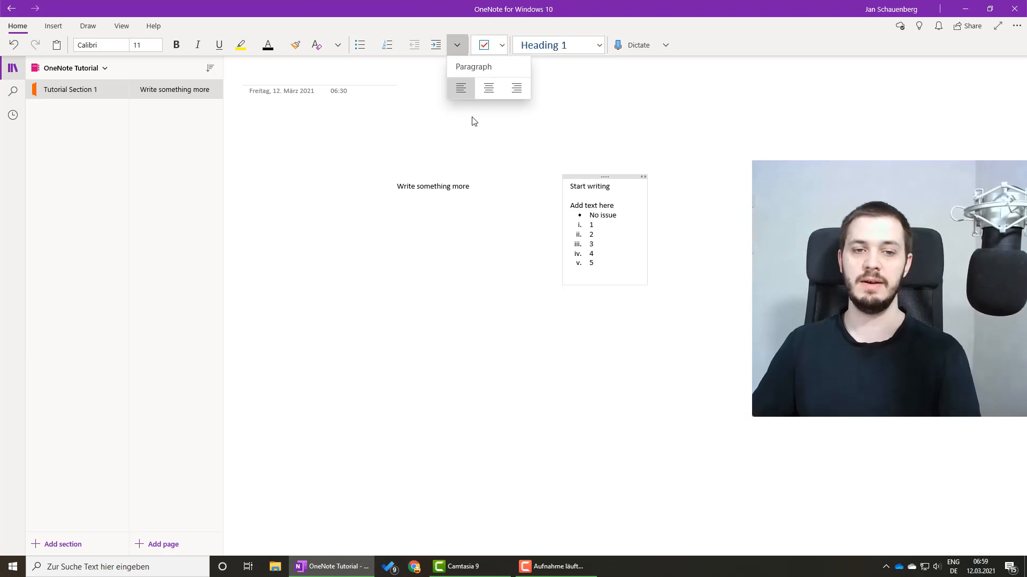
left_click(502, 317)
left_click(417, 310)
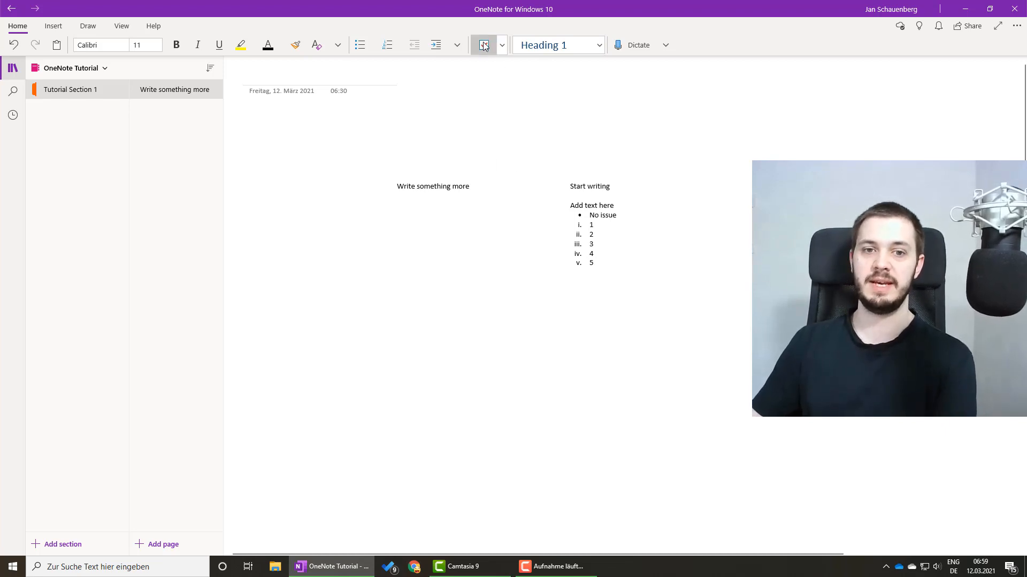
- Review the available tags and the name and icon options for a custom tag, without creating one
left_click(503, 47)
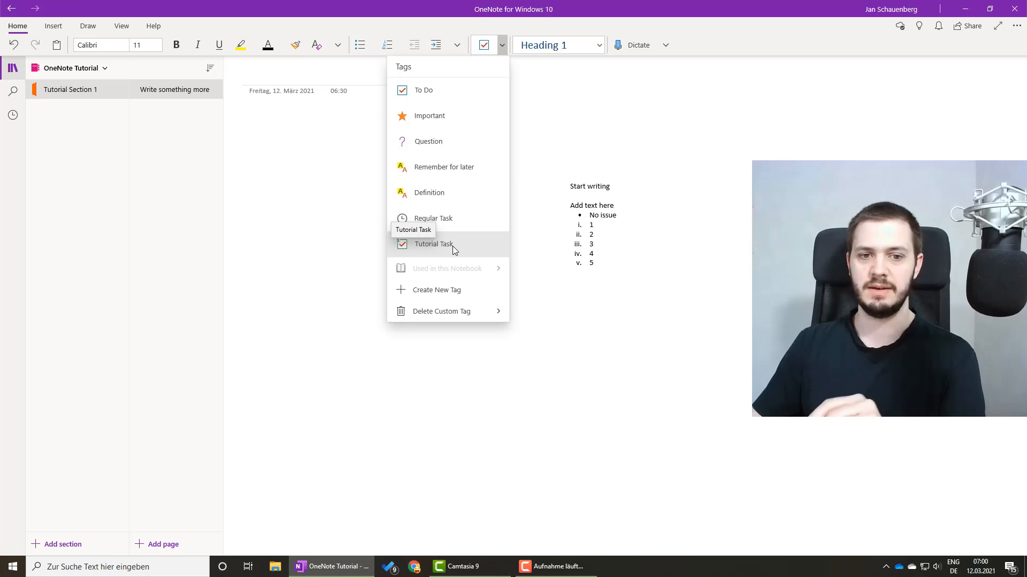
left_click(438, 290)
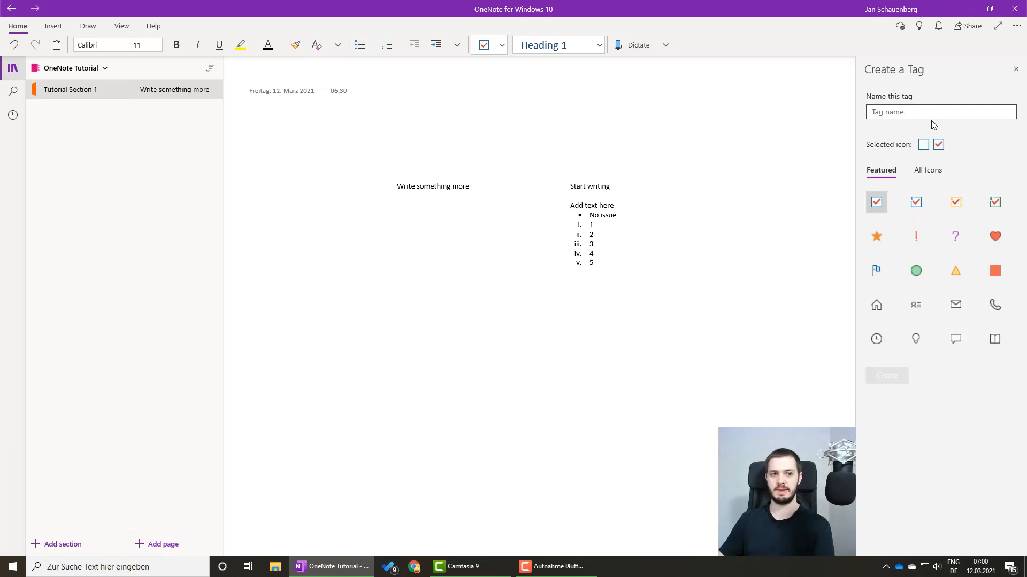
left_click(1015, 70)
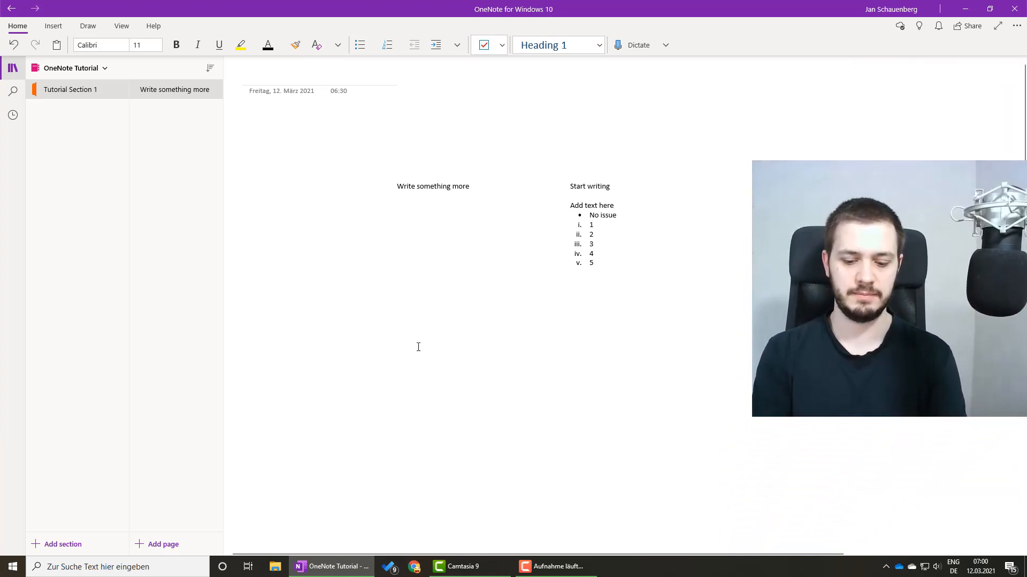
- Write a note headed "ToDo" below "Write something more", listing "Record this video", "Cut the video" and "Upload the video" after a blank line
type("ToT")
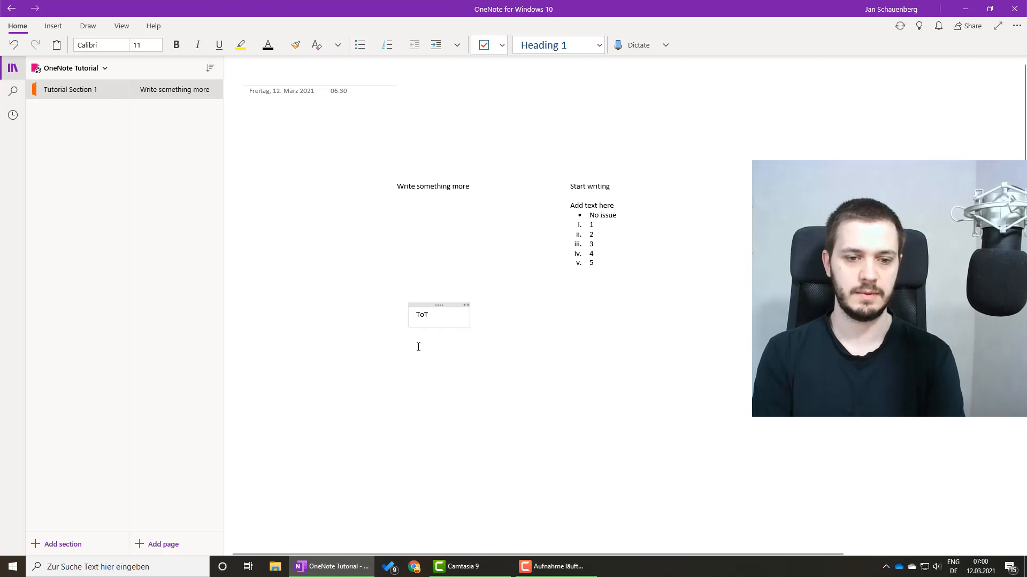
key("BackSpace")
type("Do")
key("Return")
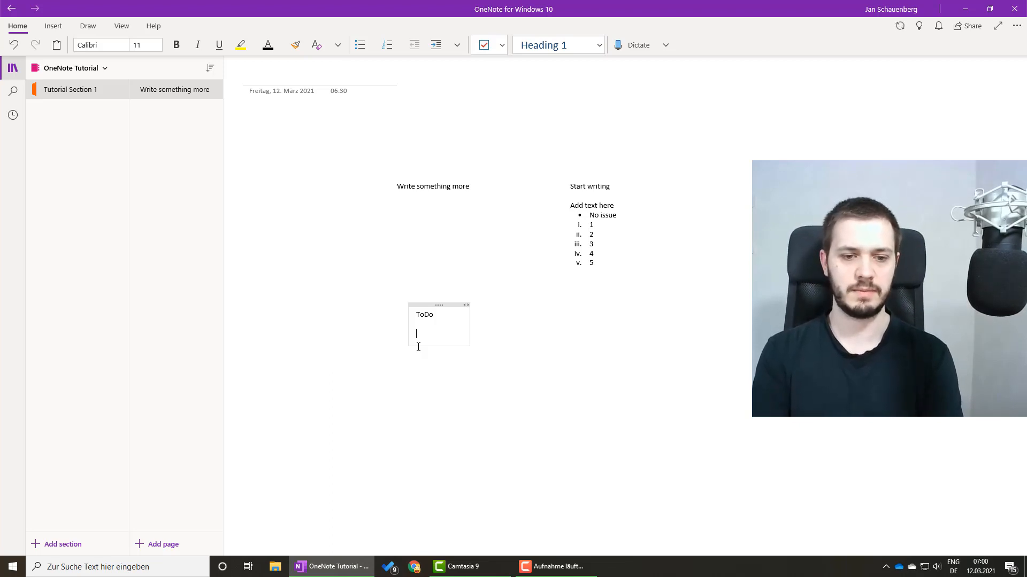
type("Record this ")
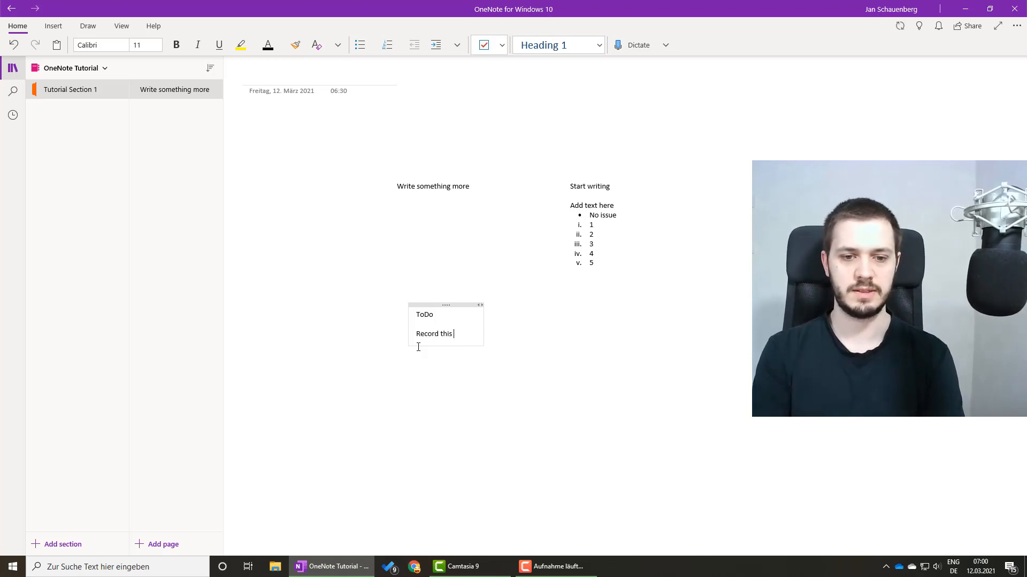
type("video")
key("Return")
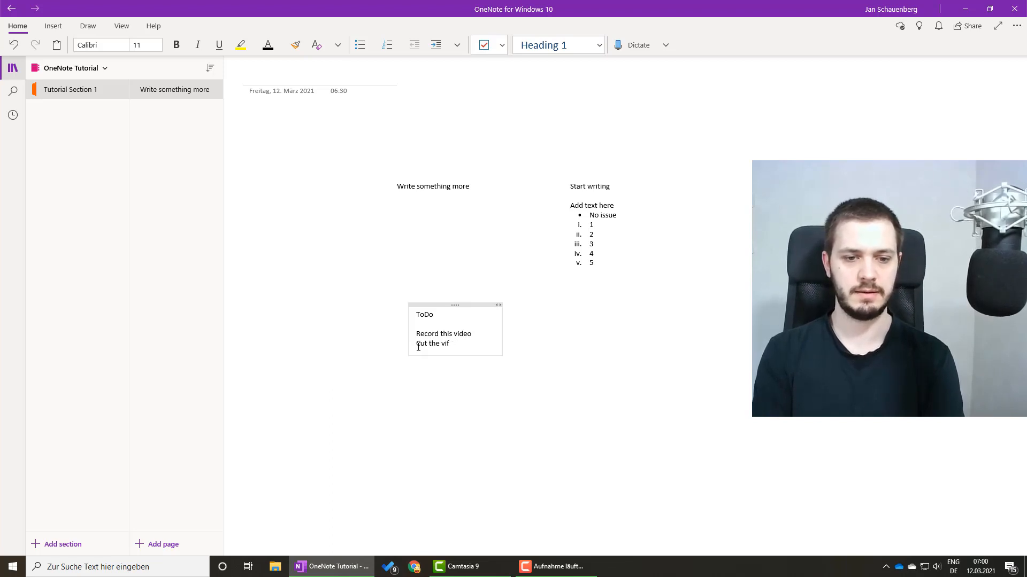
type("Cut the video")
key("Return")
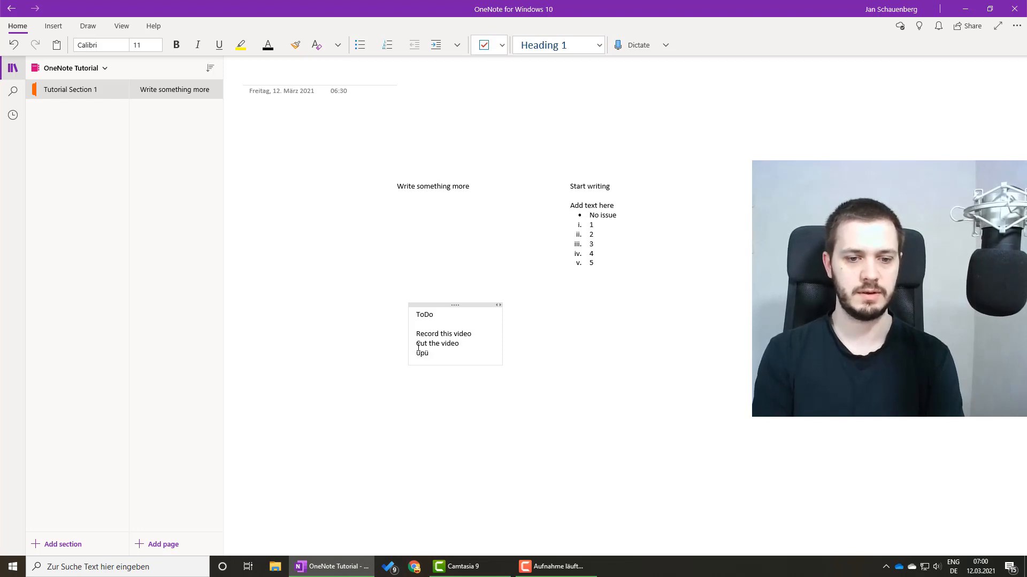
type("upload the video")
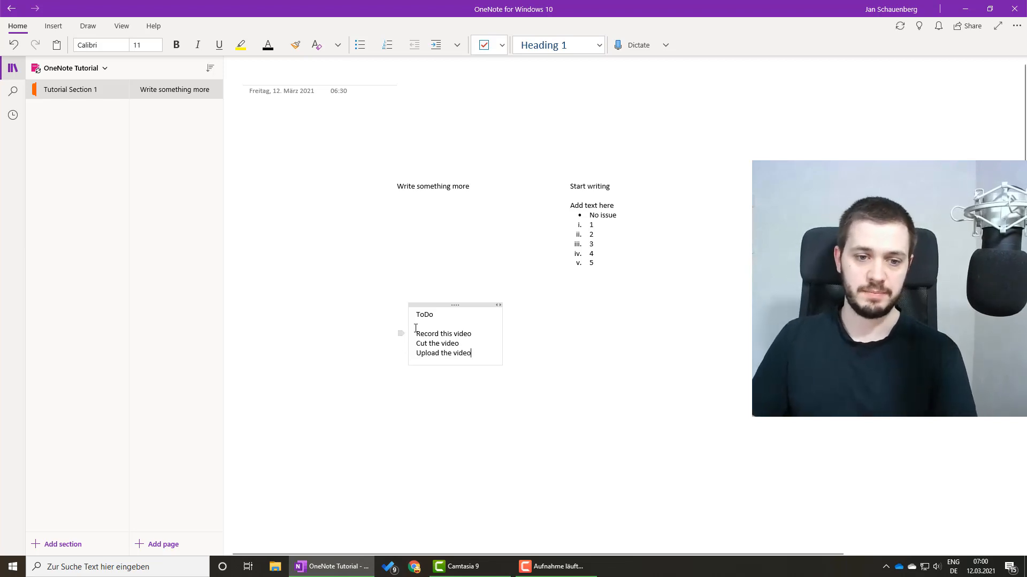
- Apply the To Do tag to each of the three task lines in the ToDo note
left_click(484, 46)
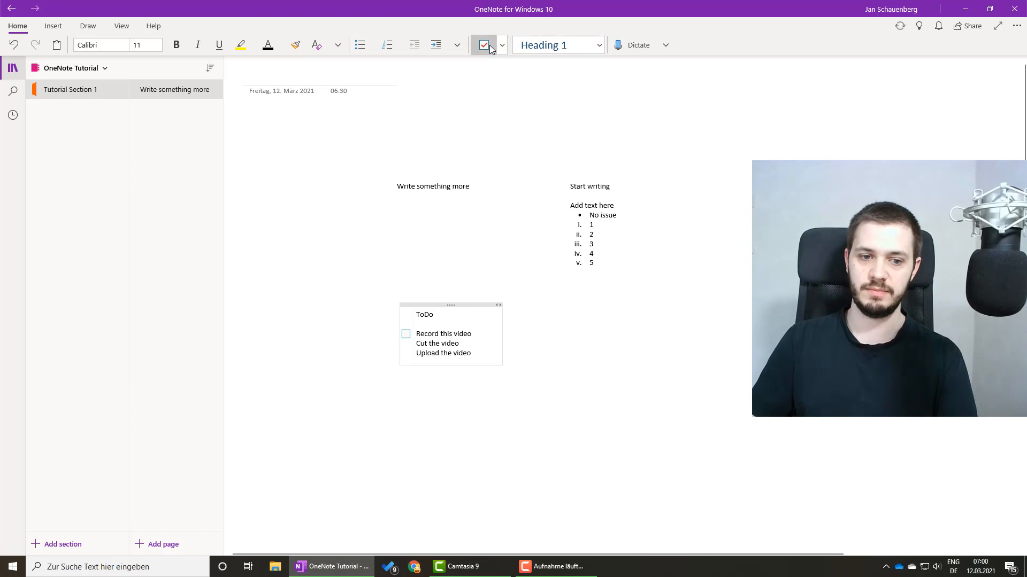
left_click(423, 340)
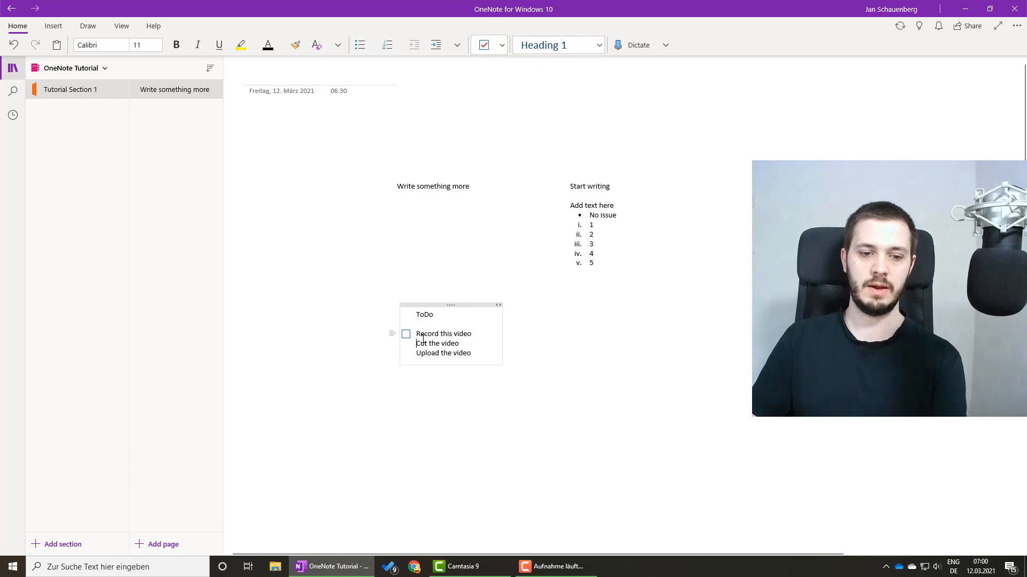
key("ctrl+1")
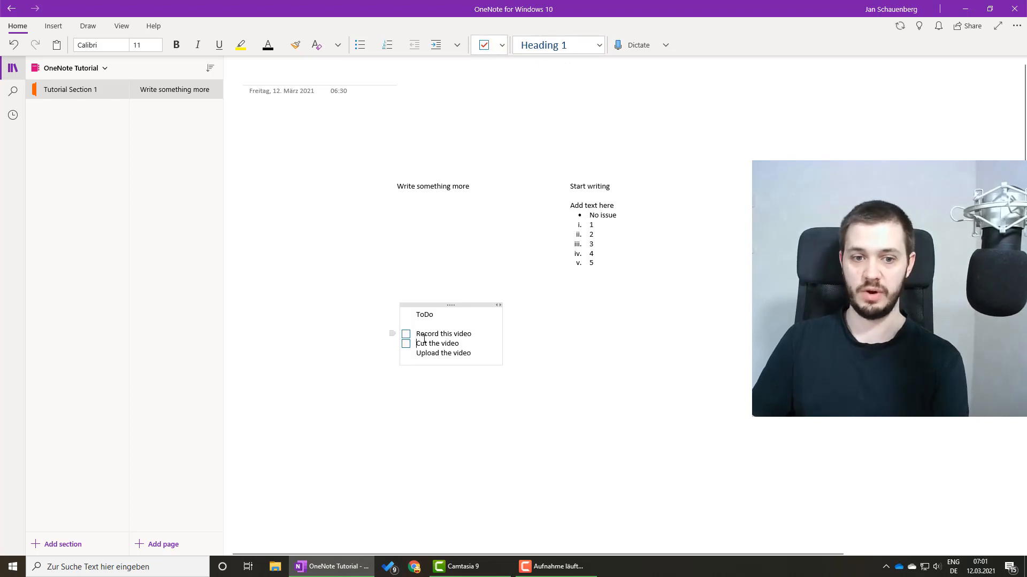
left_click(502, 47)
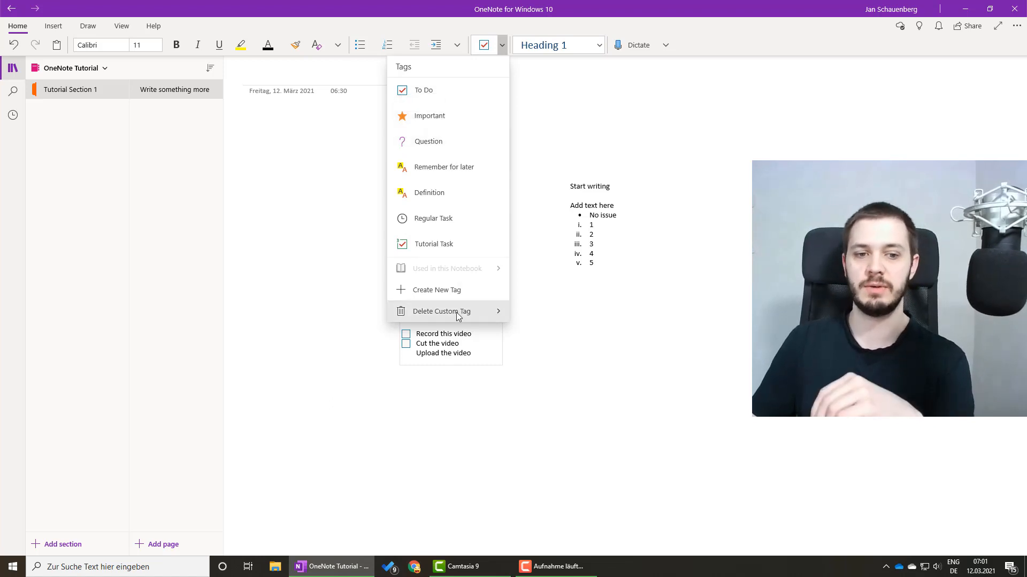
left_click(345, 349)
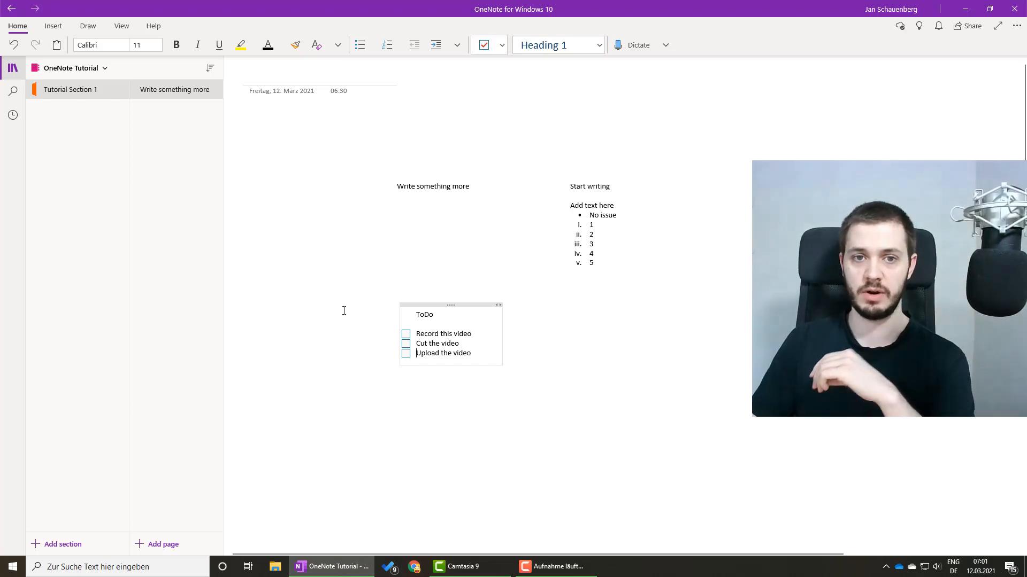
- Search for the To Do tag within the current notebook and jump to the "Upload the video" and "Cut the video" entries
left_click(14, 92)
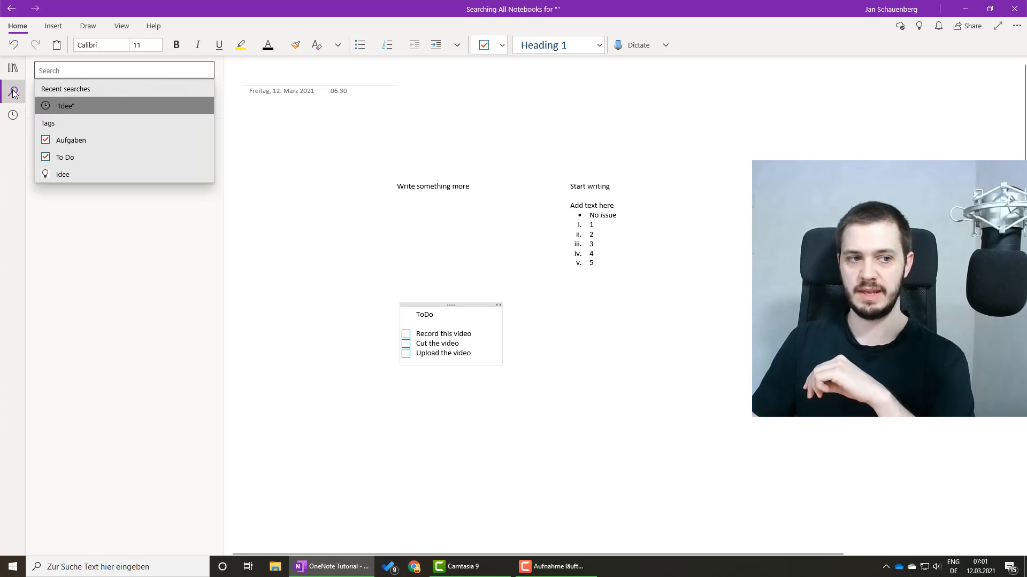
left_click(86, 157)
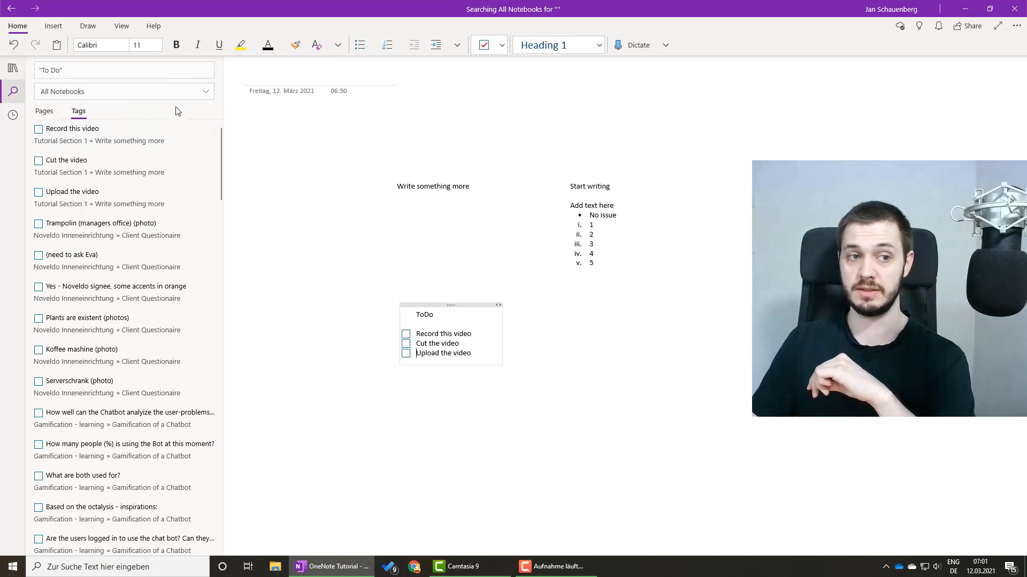
left_click(176, 92)
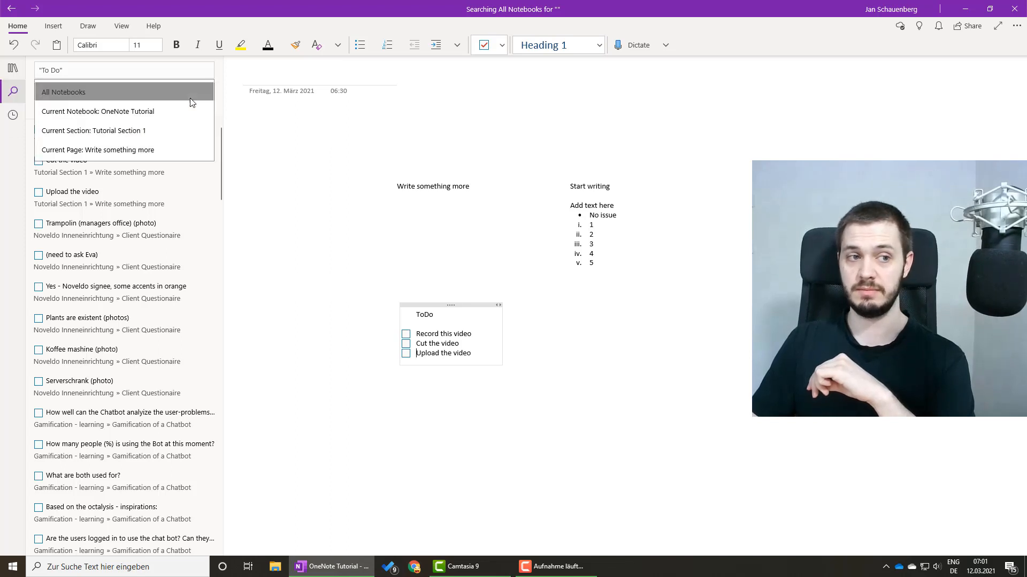
left_click(105, 114)
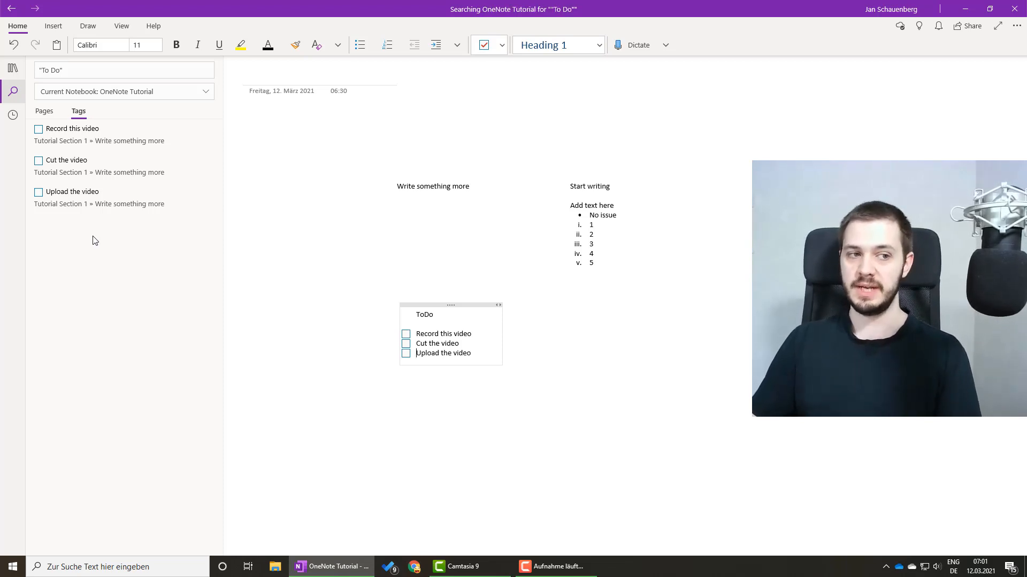
left_click(41, 194)
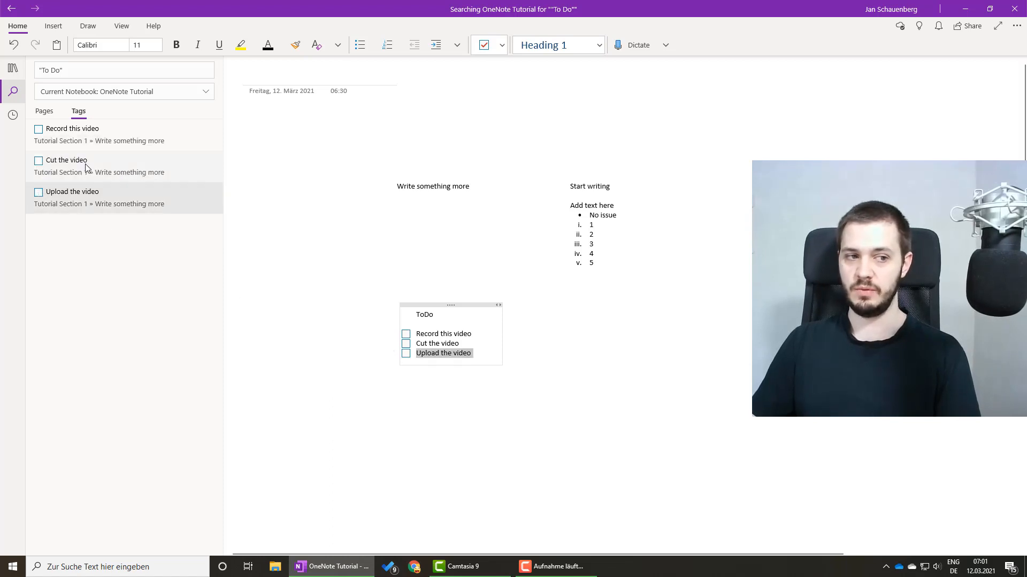
left_click(107, 162)
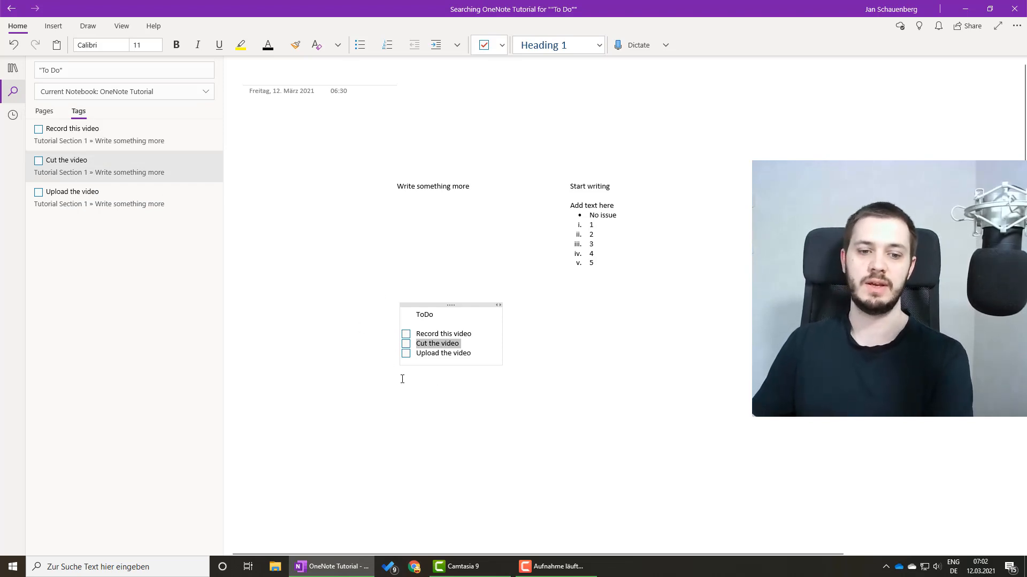
left_click(386, 378)
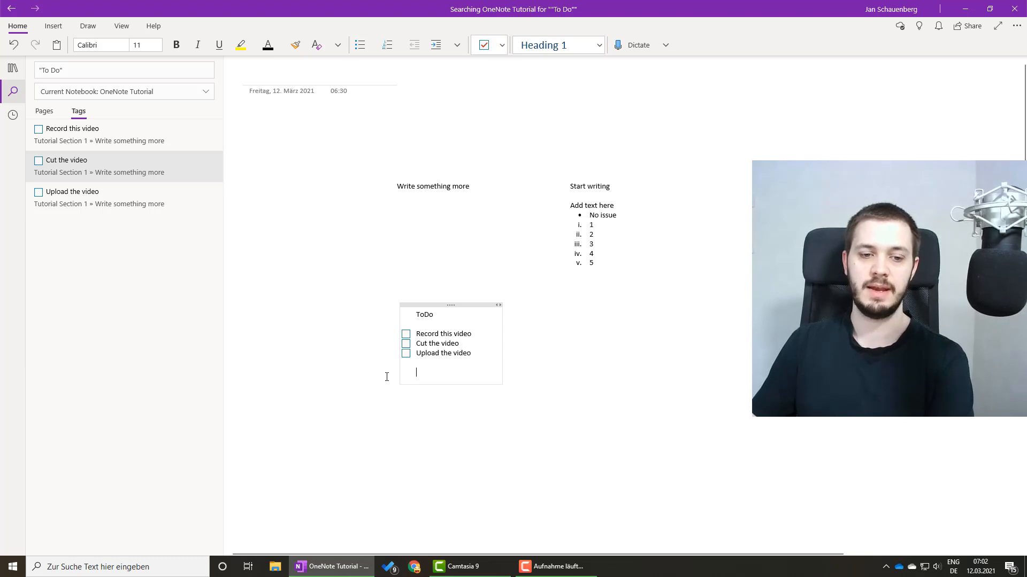
left_click(501, 45)
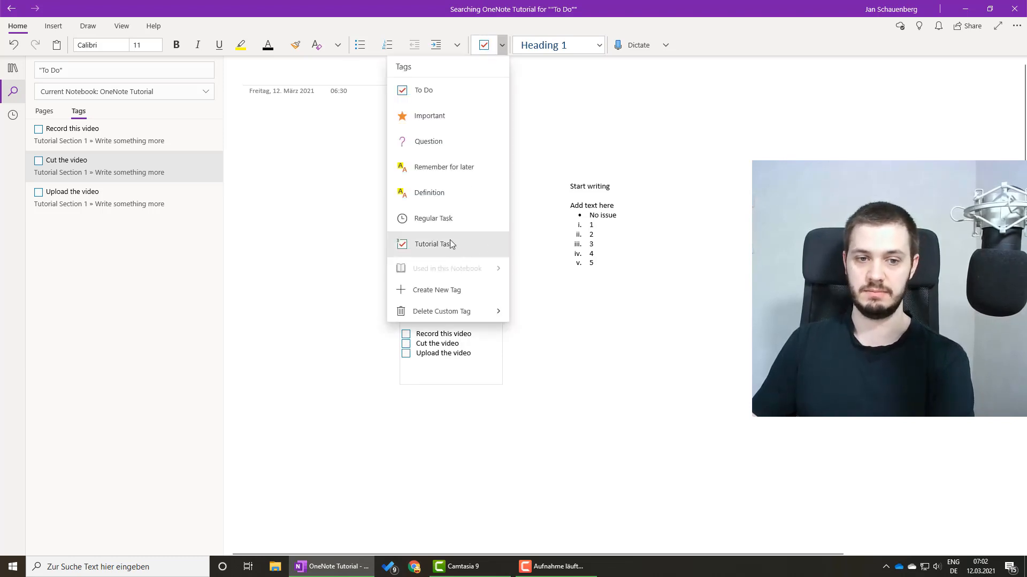
left_click(334, 265)
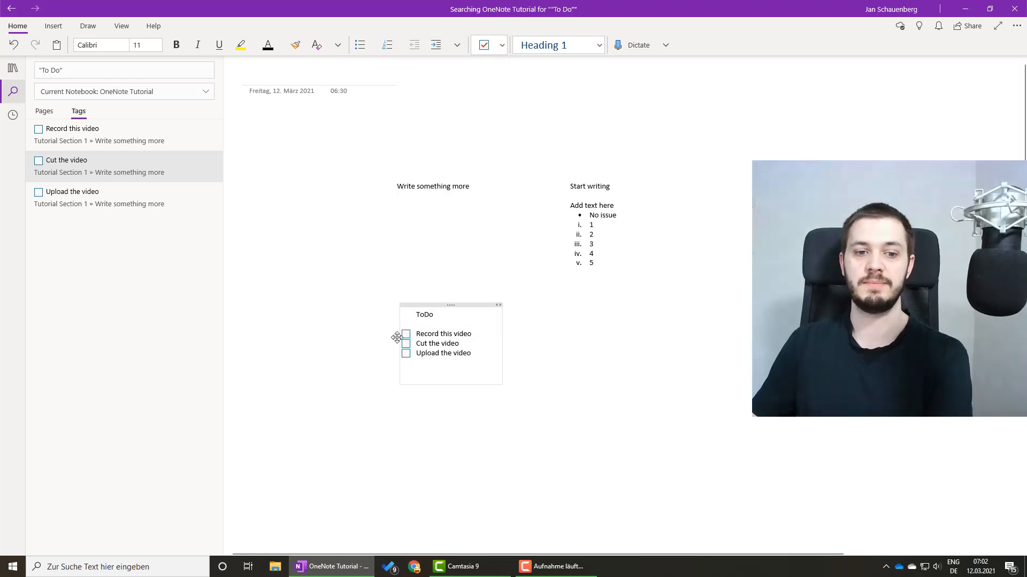
- Tick off all three tasks in the ToDo note and close the tag search
left_click(406, 334)
left_click(406, 344)
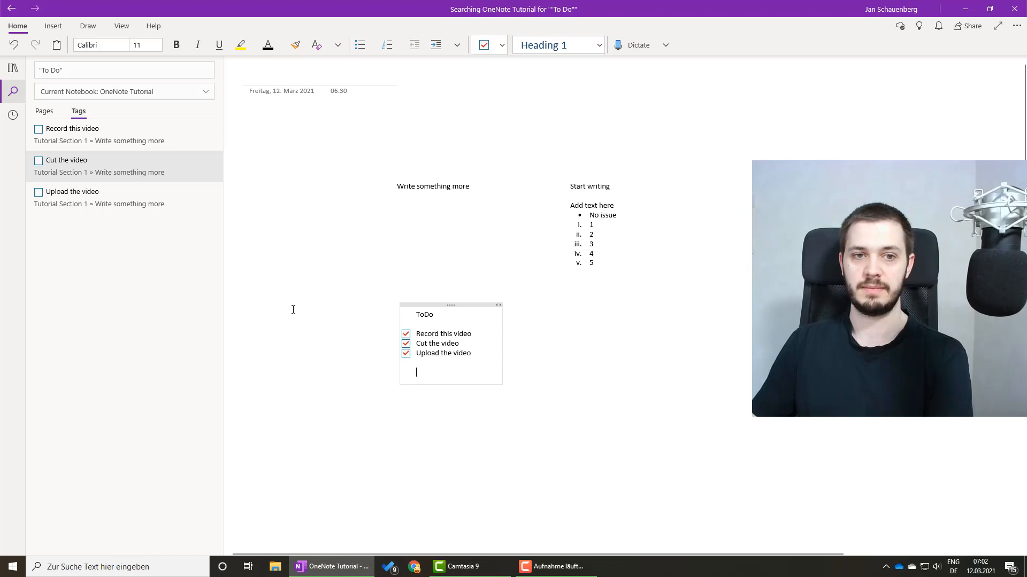
left_click(12, 92)
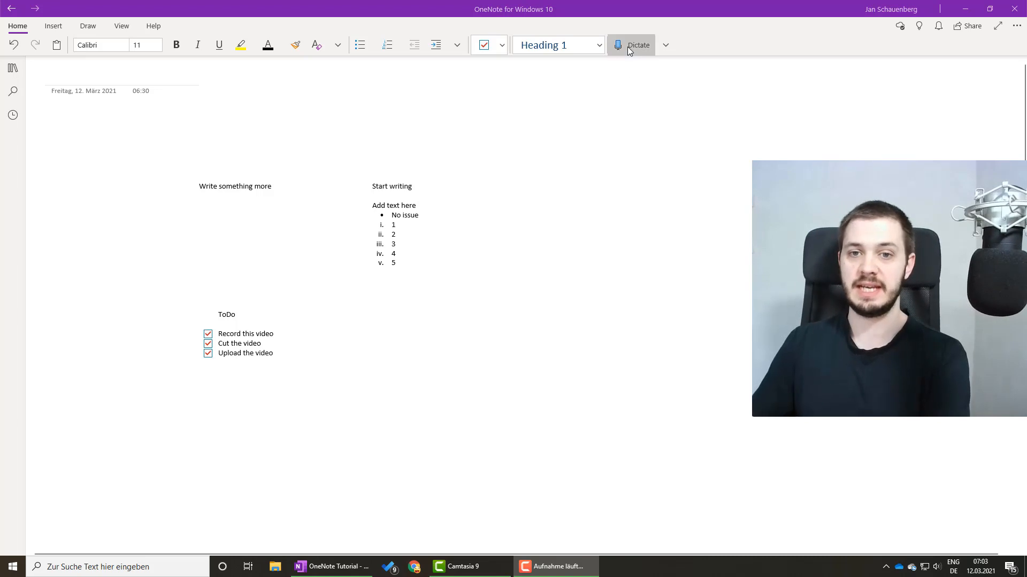
- Set the dictation language to English (United States) and check the language selection
left_click(667, 46)
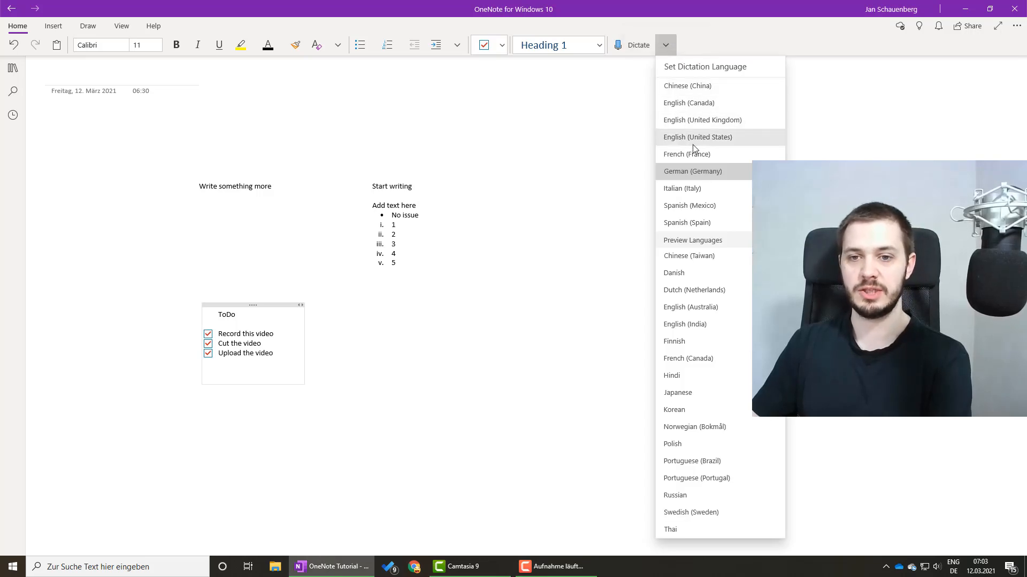
left_click(692, 142)
left_click(667, 47)
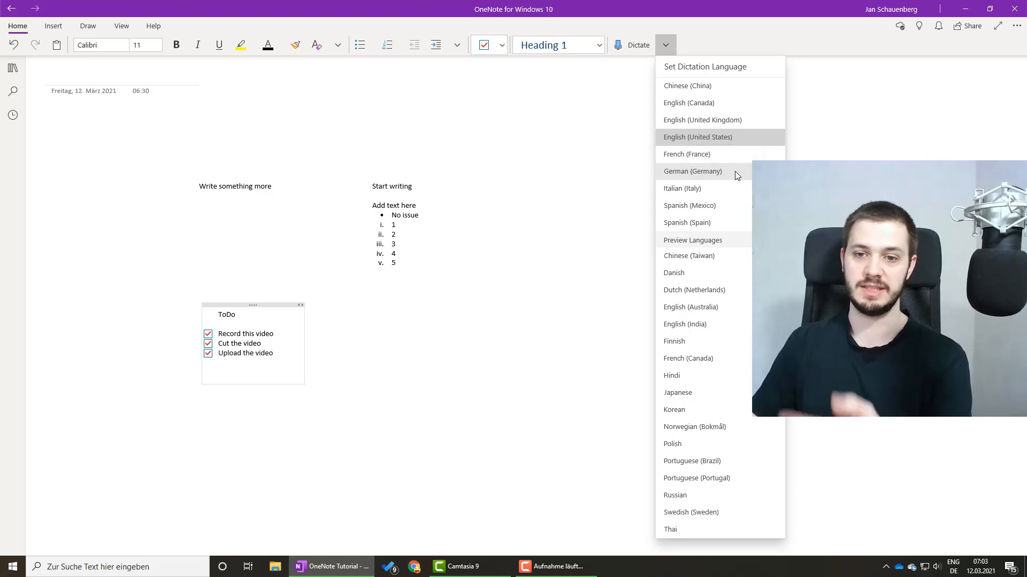
left_click(665, 45)
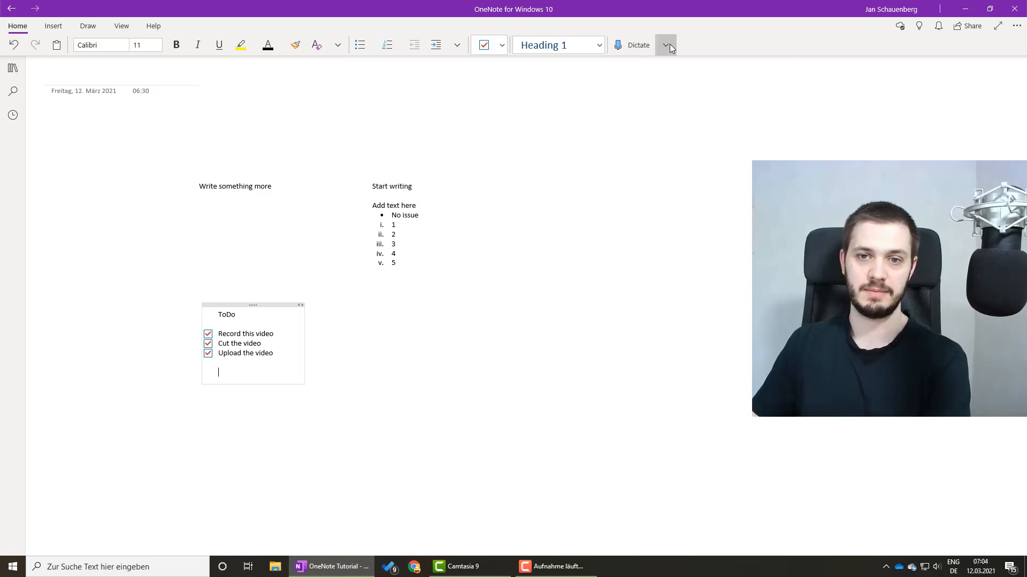
- Dictate a paragraph about dictation accuracy and its uses in the empty space beside the "Start writing" note, and stop dictating
left_click(620, 198)
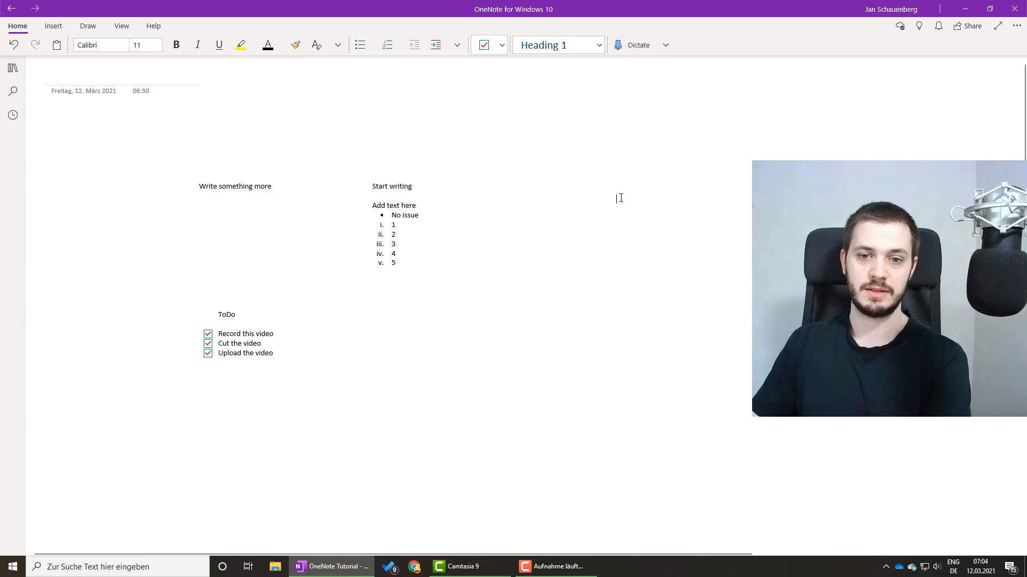
left_click(630, 47)
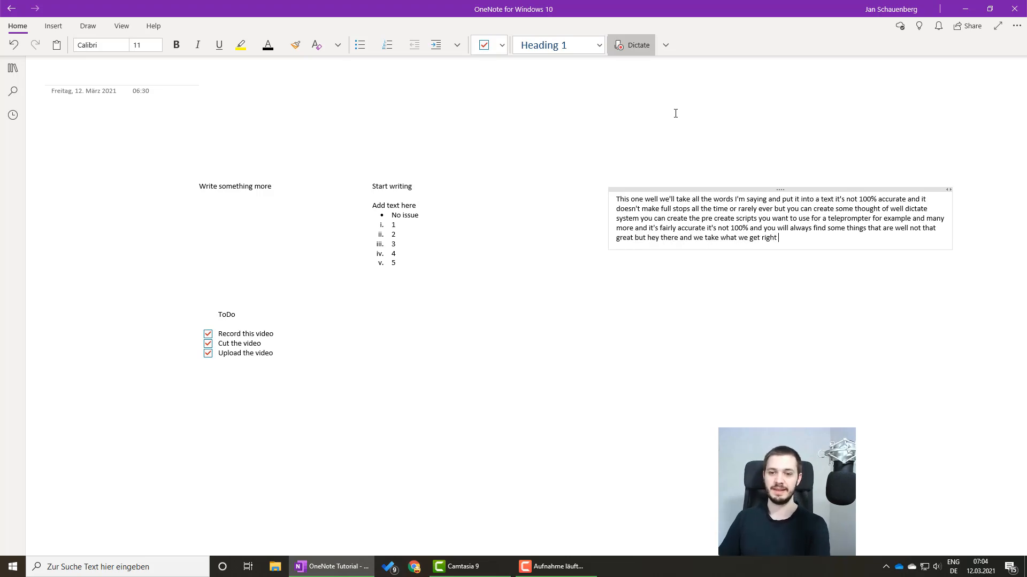
left_click(628, 47)
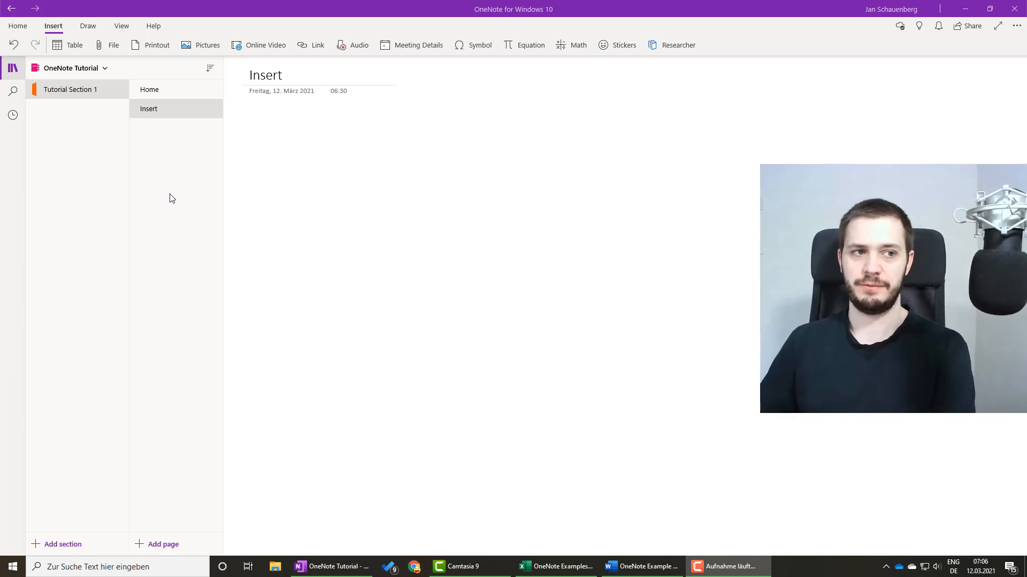
- Insert a table with seven columns and four rows on the Insert page, and delete it again
left_click(70, 49)
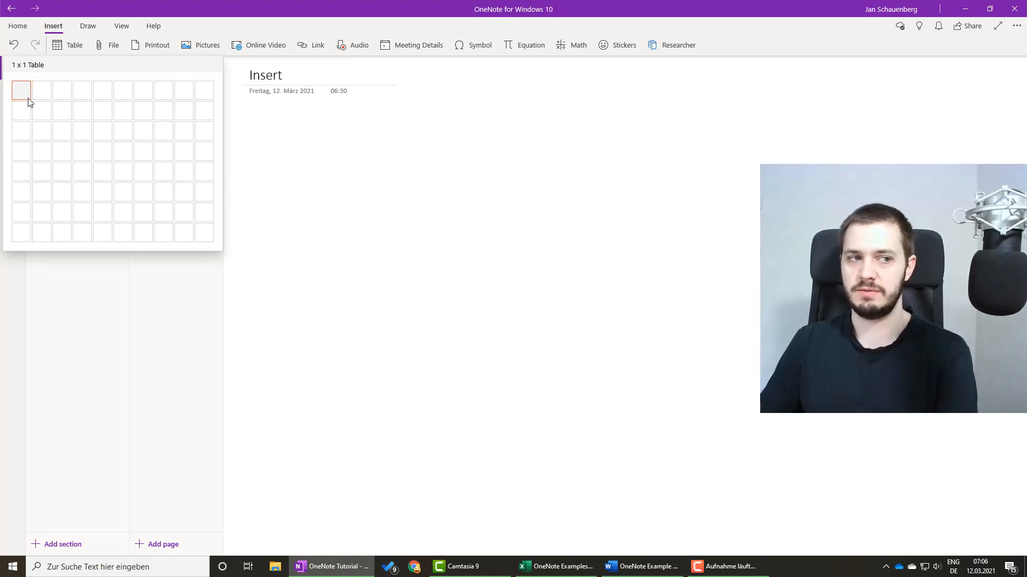
left_click(141, 154)
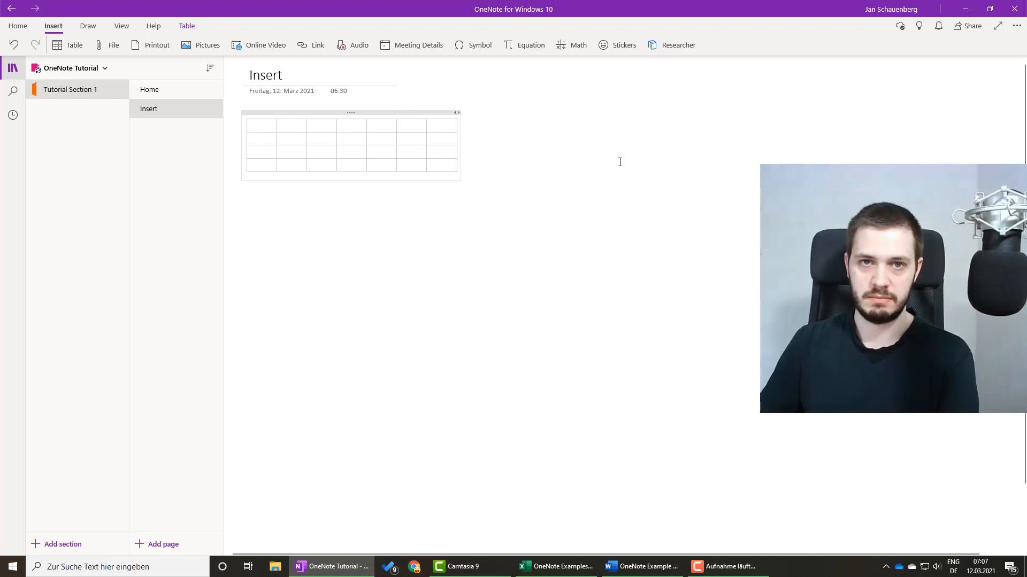
left_click(414, 112)
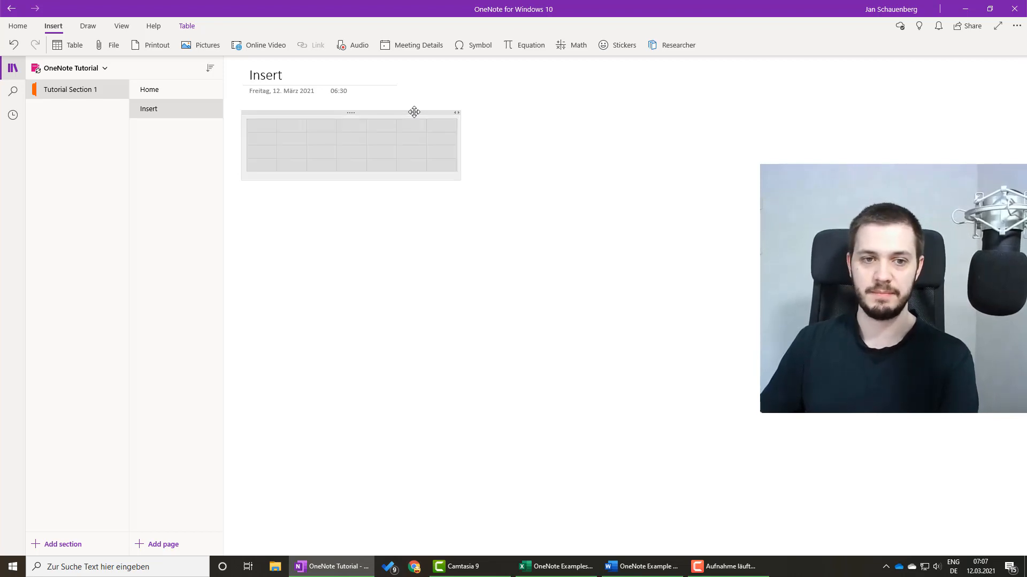
key("Delete")
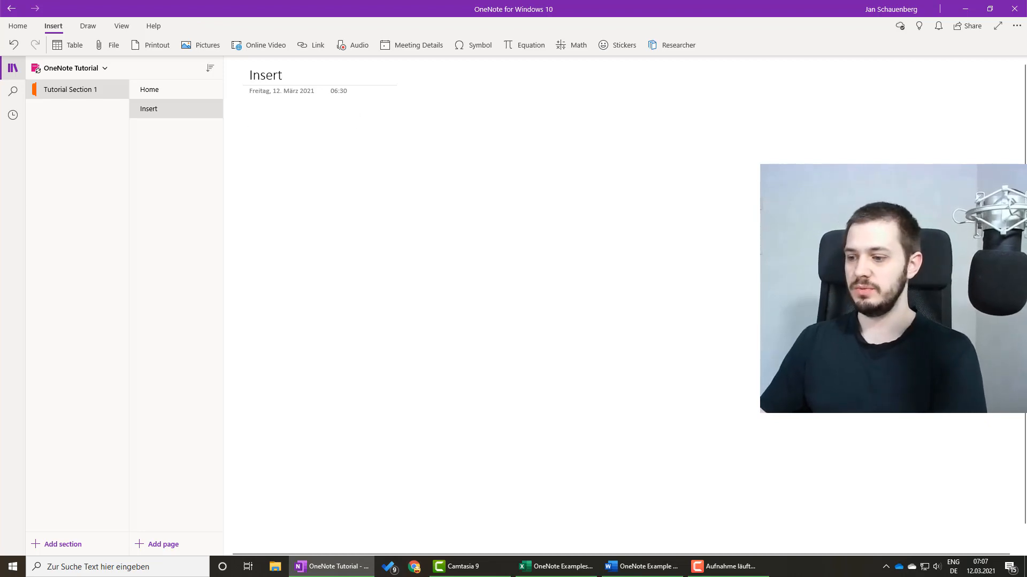
- Copy the branch sales table from the OneNote Examples workbook in Excel and paste it below the Insert page's title in OneNote
key("alt+Tab")
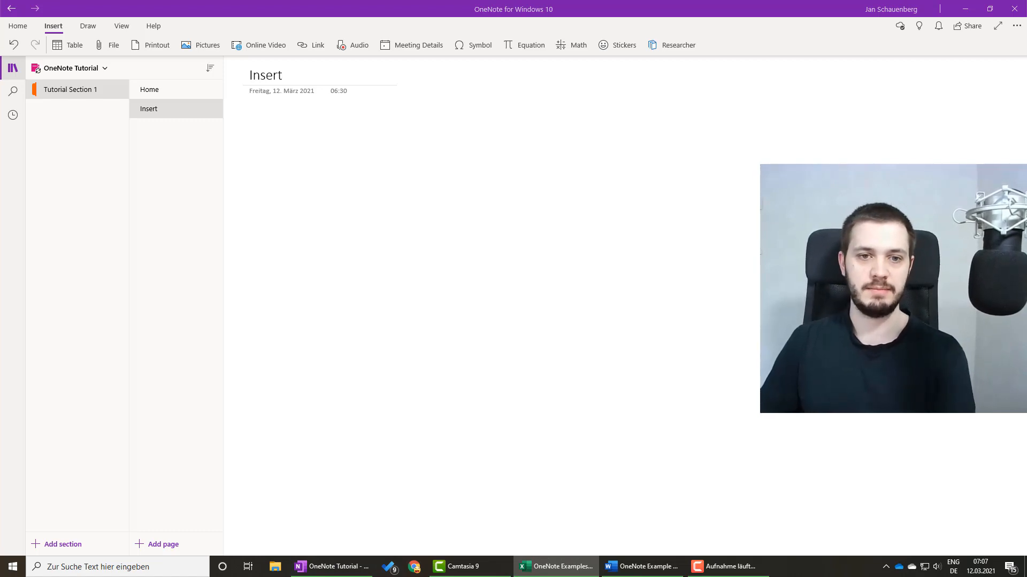
left_click(294, 147)
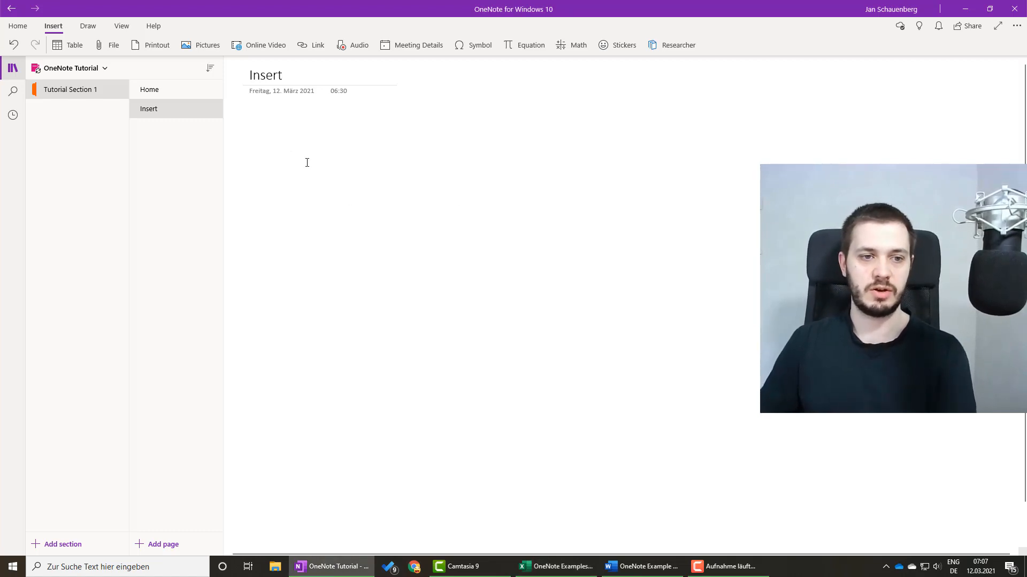
type("Brances\tQuarter\tArticle\tNumber\tSales\tProfit New York\tI.Qua.\tChildren's shoes\t36\t2.728,80 €\t791,35 € Hamburg\tI.Qua.\tChildren's shoes\t39\t2.956,20 €\t857,30 € Berlin\tIV.Qua\tCare products\t127\t1.587,50 €\t952,50 € New York\tIV.Qua\tMen's shoes\t32\t3.155,20 €\t1.009,66 € Berlin\tI.Qua.\tCare products\t138\t1.725,00 €\t1.035,00 € New York\tIV.Qua\tCare products\t142\t1.775,00 €\t1.065,00 € London\tIV.Qua\tCare products\t147\t1.837,50 €\t1.102,50 € Bremen\tI.Qua.\tChildren's shoes\t52\t3.941,60 €\t1.143,06 € Hamburg\tIII.Qua\tMen's shoes\t37\t3.648,20 €\t1.167,42 € Frankfurt\tIV.Qua\tWomen's shoes\t32\t3.600,00 €\t1.260,00 € Berlin\tII.Qua.\tWomen's shoes\t36\t4.050,00 €\t1.417,50 € New York\tII.Qua.\tMen's shoes\t45\t4.437,00 €\t1.419,84 € Hamburg\tI.Qua.\tMen's shoes\t53\t5.225,80 €\t1.672,26 € London\tII.Qua.\tMen's shoes\t57\t5.620,20 €\t1.798,46 € Bremen\tIV.Qua\tMen's shoes\t67\t6.606,20 €\t2.113,98 € Hamburg\tIII.Qua\tWomen's shoes\t62\t6.975,00 €\t2.441,25 € Frankfurt\tIII.Qua\tWomen's shoes\t68\t7.650,00 €\t2.677,50 € Berlin\tIV.Qua\tAccessories\t116\t986,00 €\t640,90 € New York\tII.Qua.\tAccessories\t127\t1.079,50 €\t701,68 € Berlin\tIII.Qua\tCare products\t121\t1.512,50 €\t907,50 € Frankfurt\tI.Qua.\tCare products\t134\t1.675,00 €\t1.005,00 €")
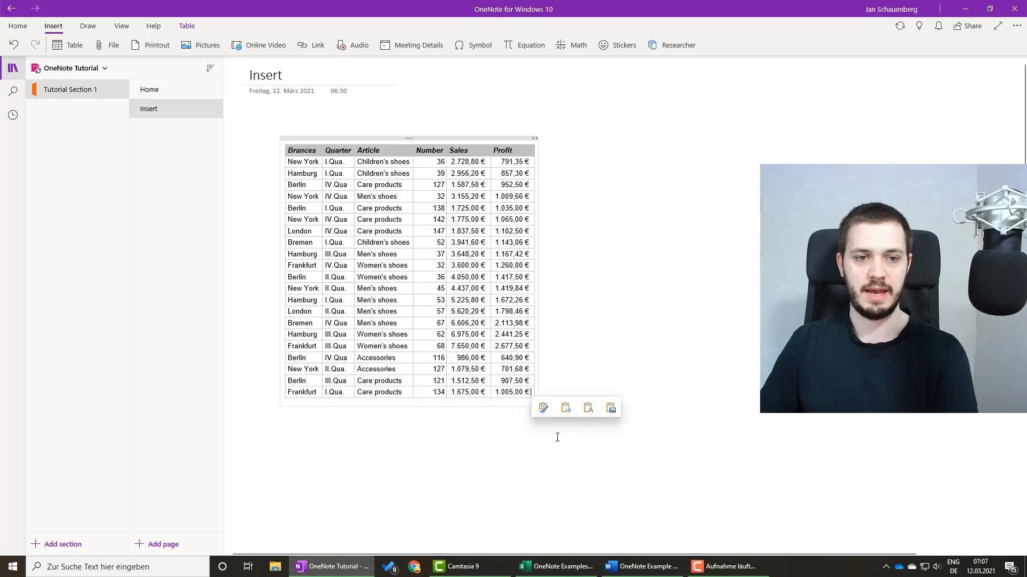
left_click(697, 293)
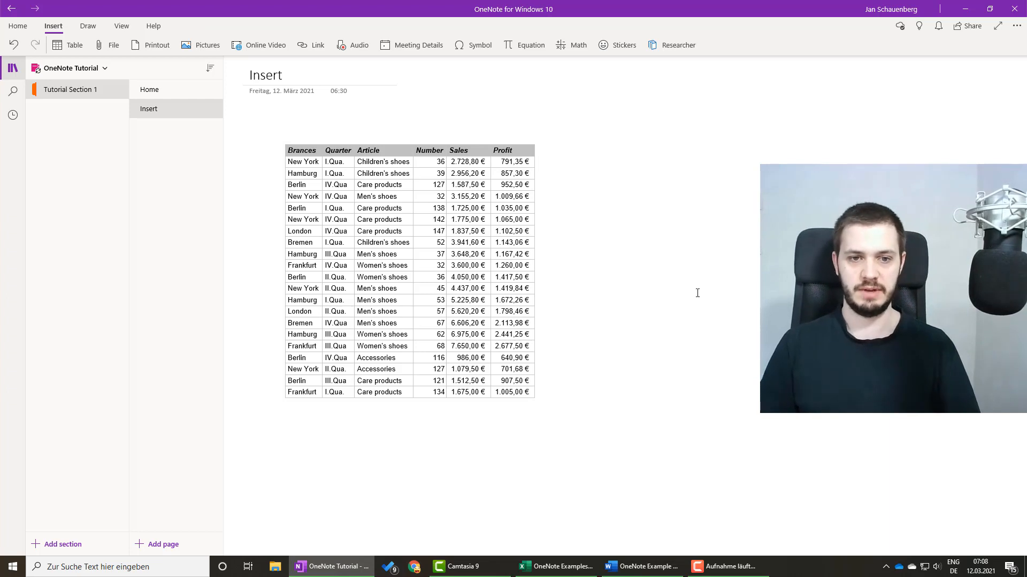
left_click(477, 380)
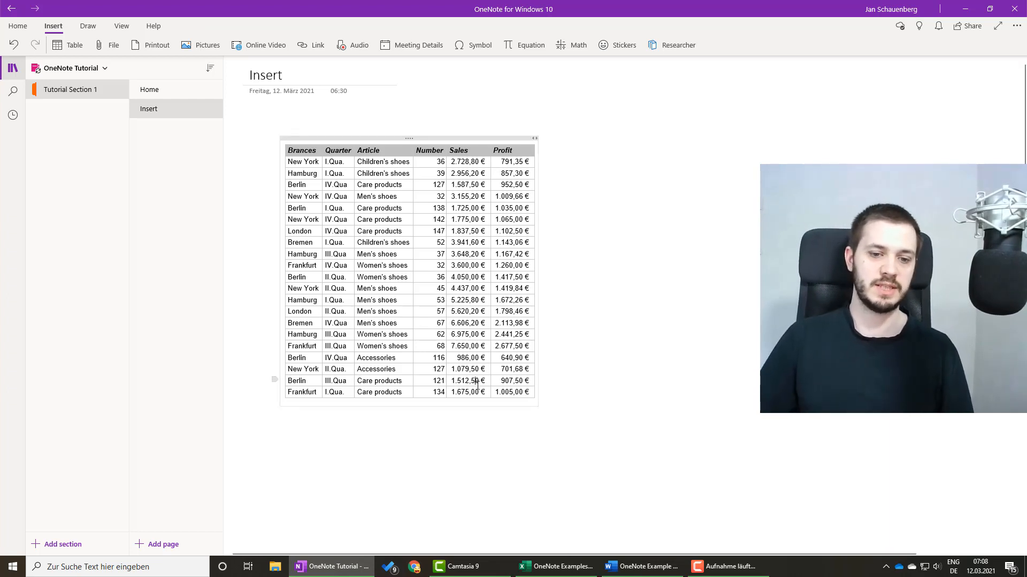
left_click(636, 357)
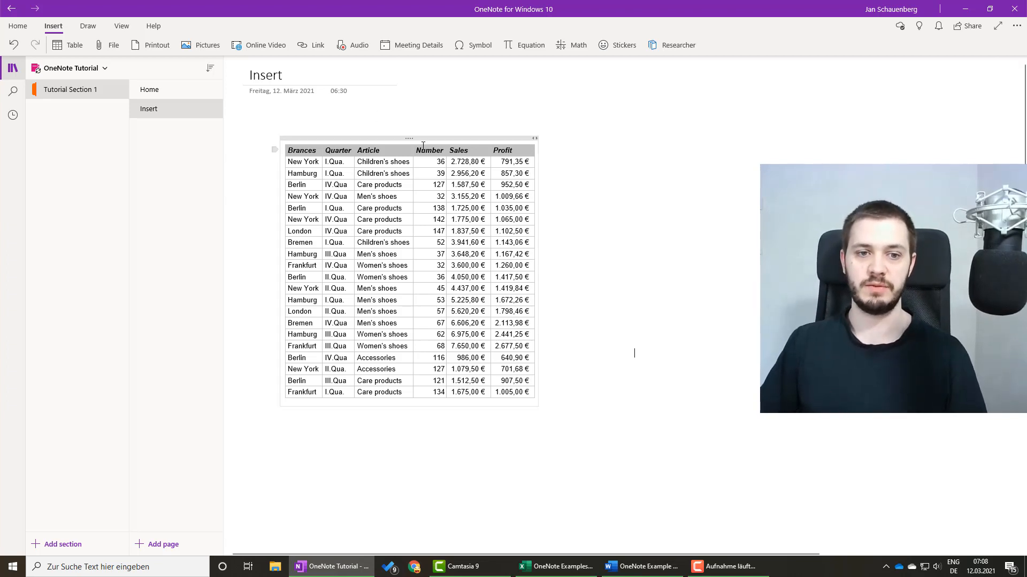
left_click(421, 138)
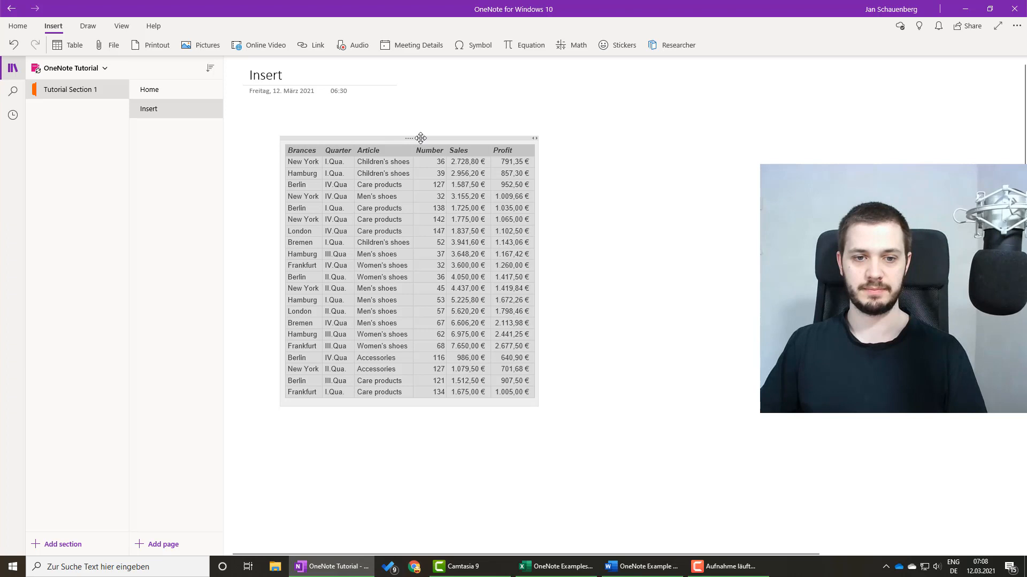
left_click(621, 168)
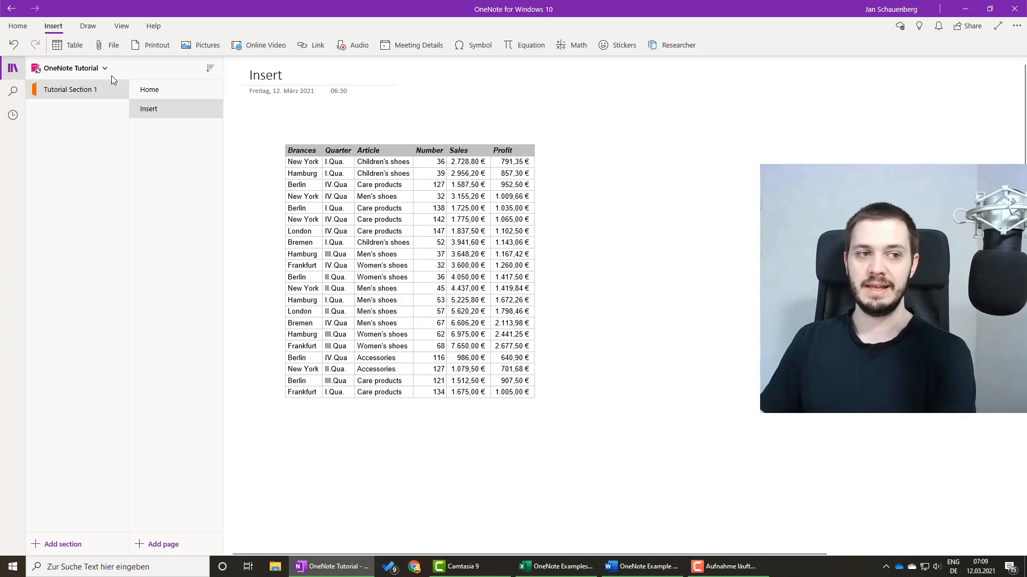
- Insert Gamification Vortrag.pdf from the Desktop as a printout below the table on the Insert page
left_click(155, 51)
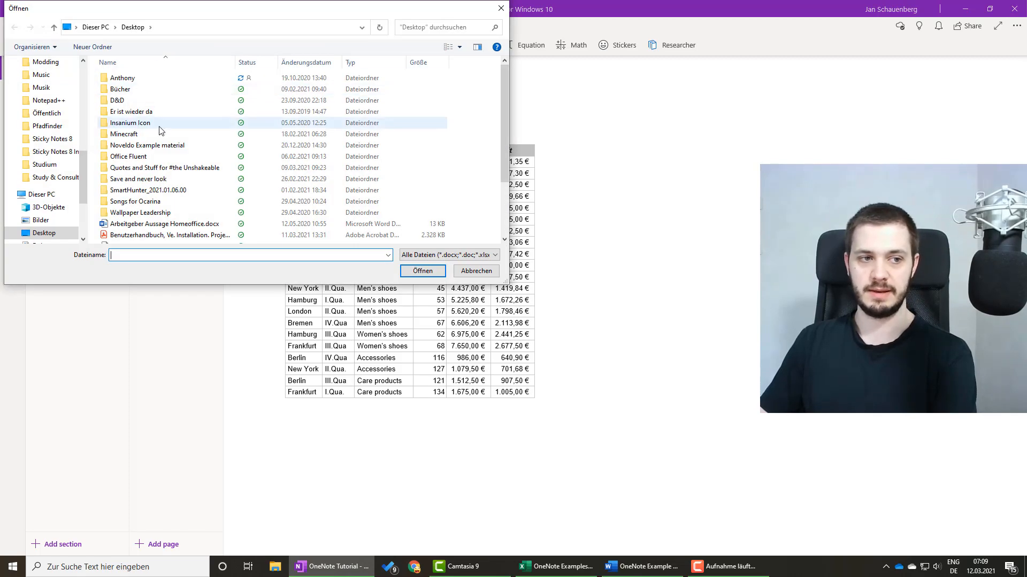
scroll(162, 127, "down", 2)
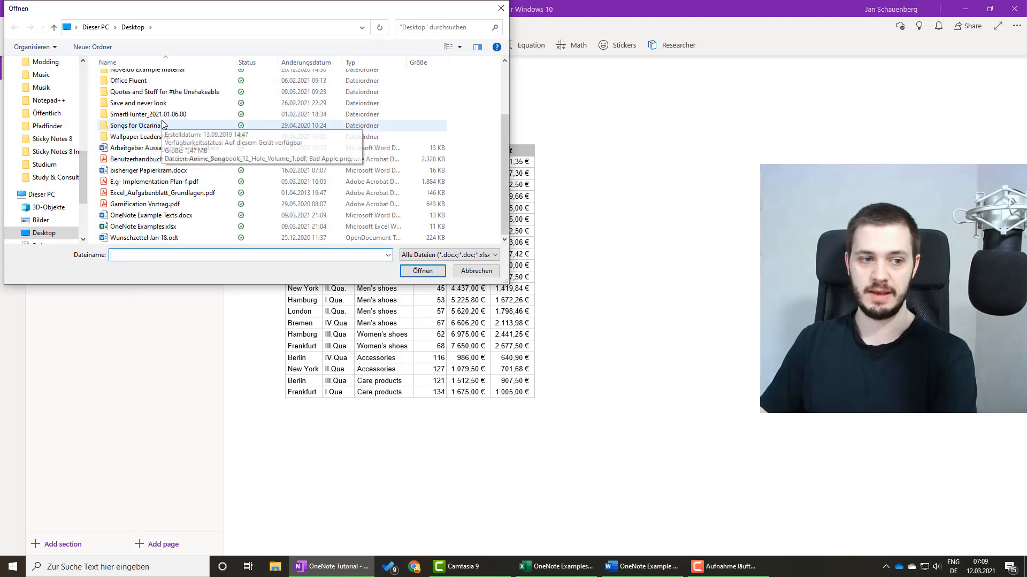
left_click(145, 206)
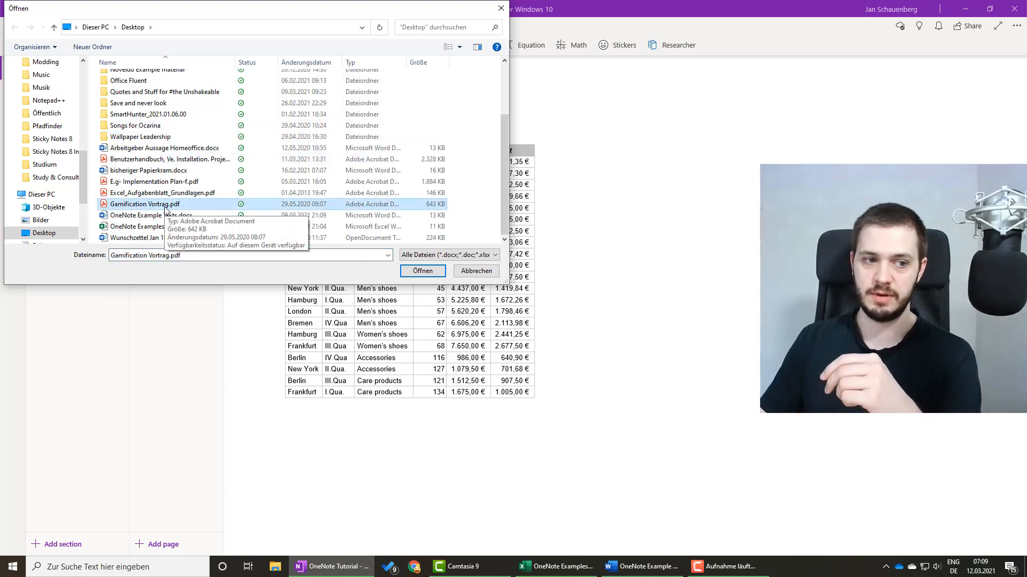
left_click(422, 271)
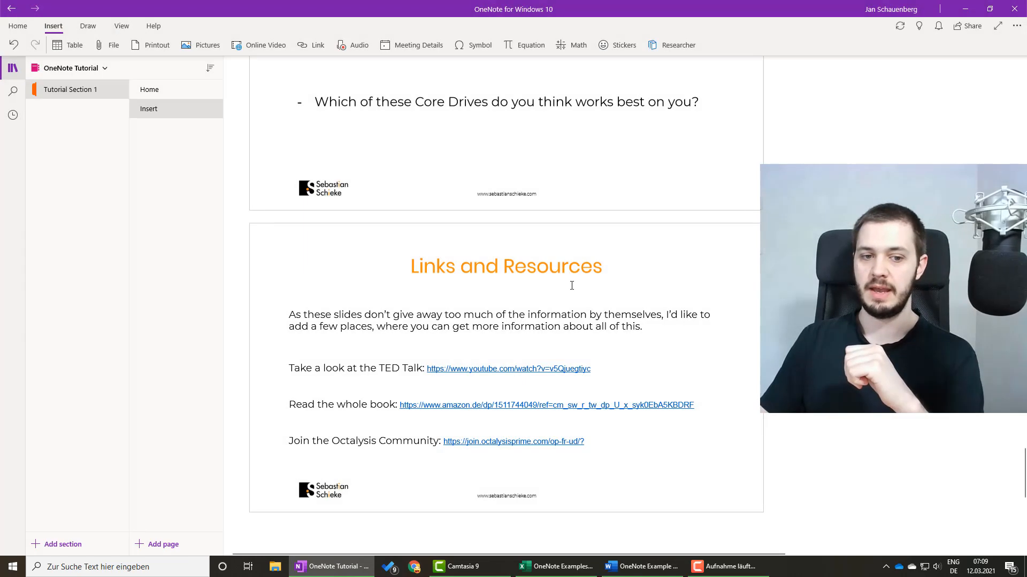
- Look through the slides of the inserted Gamification Vortrag printout and return to the start of the page
scroll(398, 416, "up", 15)
scroll(506, 307, "up", 20)
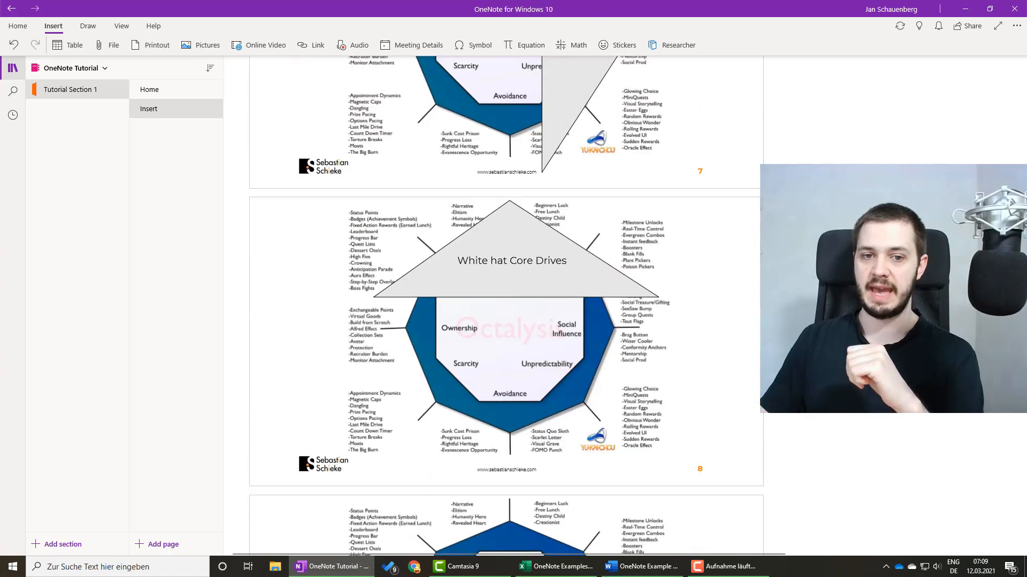
scroll(506, 306, "up", 20)
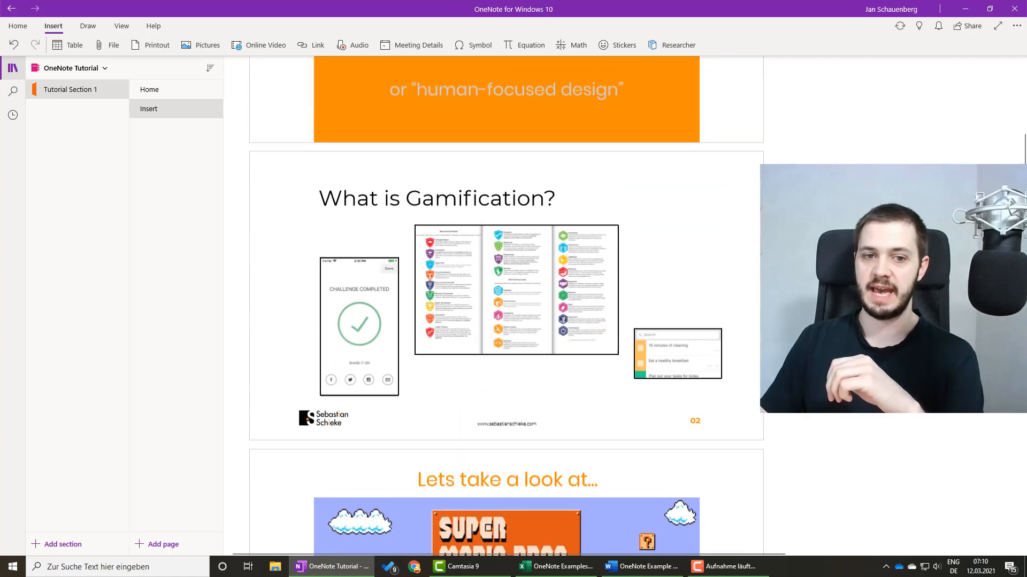
scroll(506, 307, "up", 5)
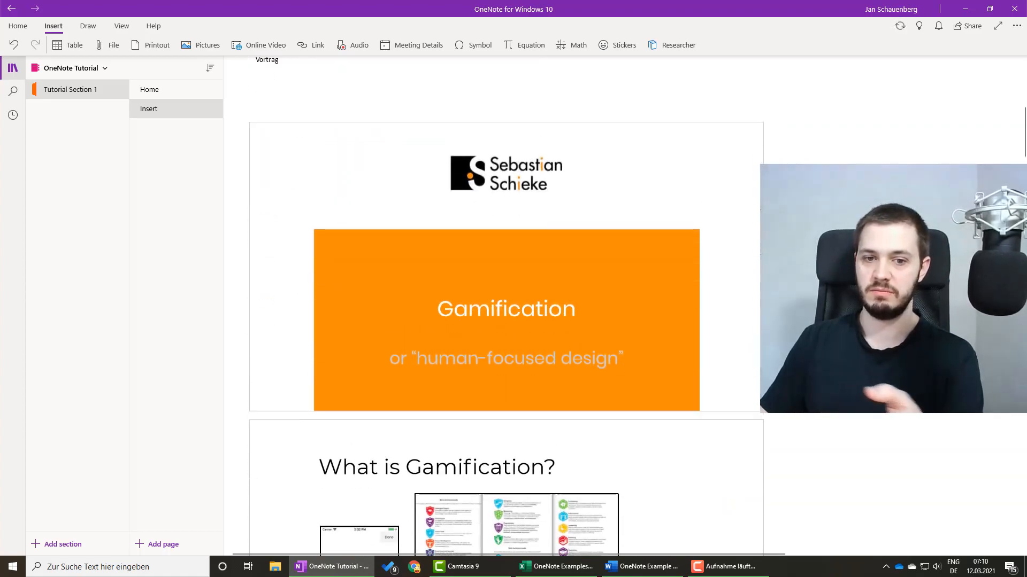
scroll(506, 306, "down", 20)
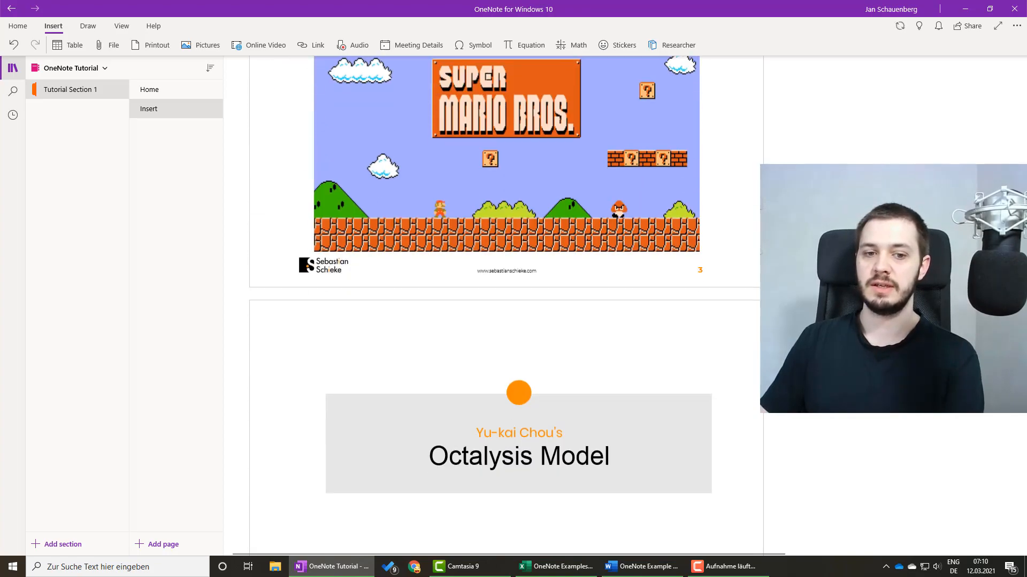
scroll(506, 306, "down", 20)
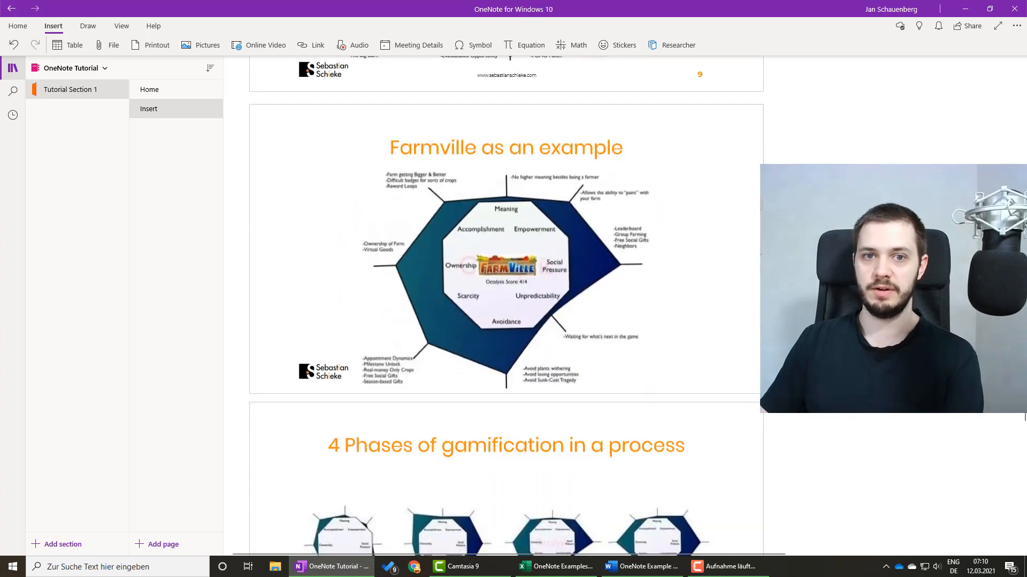
scroll(506, 306, "up", 20)
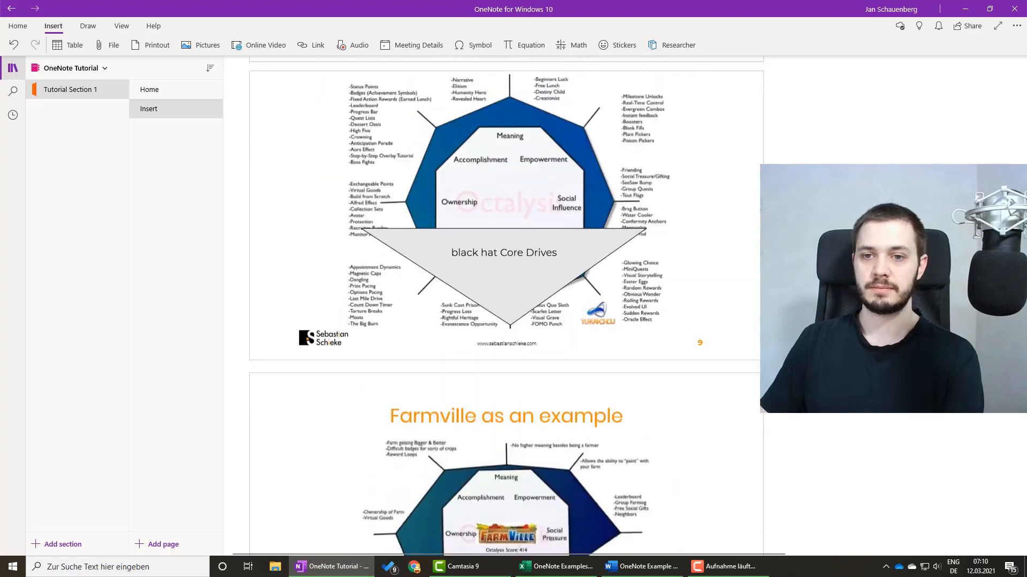
scroll(693, 336, "up", 12)
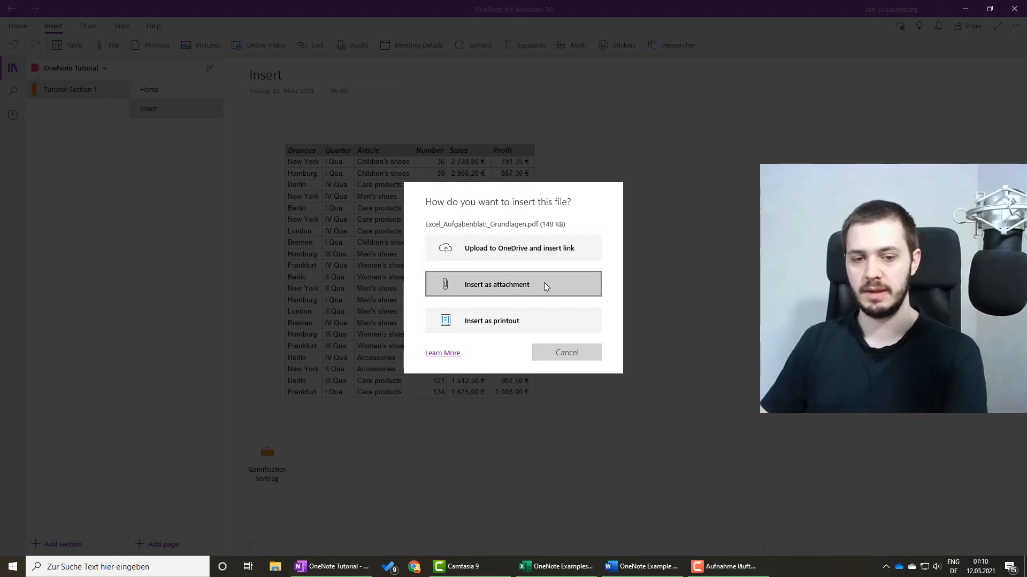
- Insert Excel_Aufgabenblatt_Grundlagen.pdf as a printout and look through its pages
left_click(497, 324)
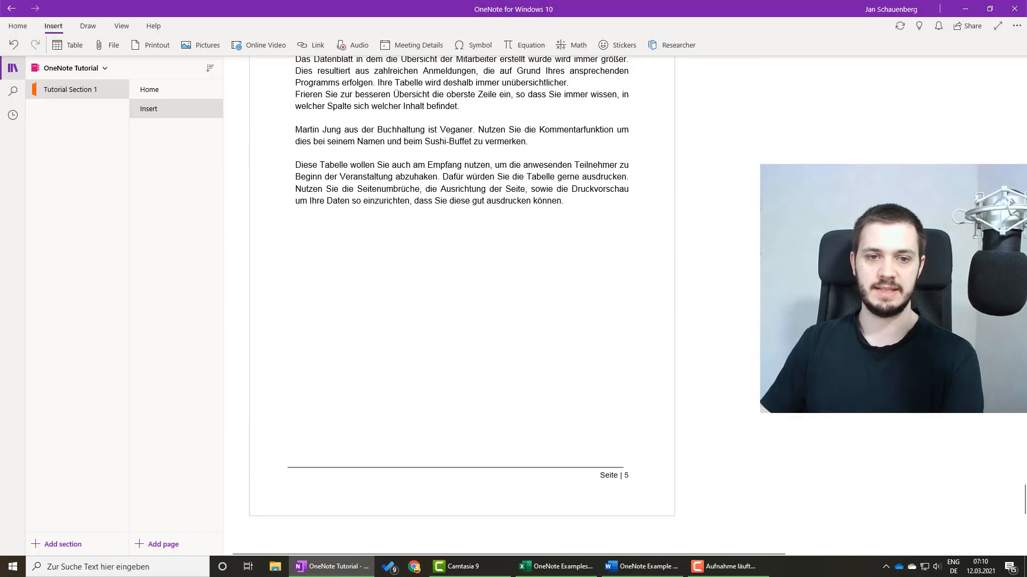
scroll(745, 257, "up", 20)
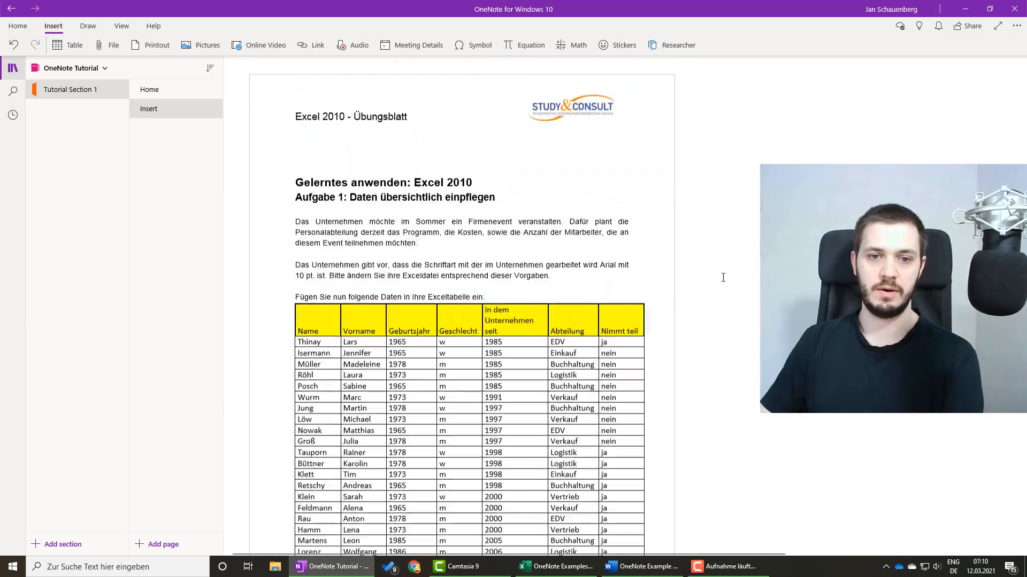
scroll(722, 276, "up", 8)
scroll(721, 275, "down", 20)
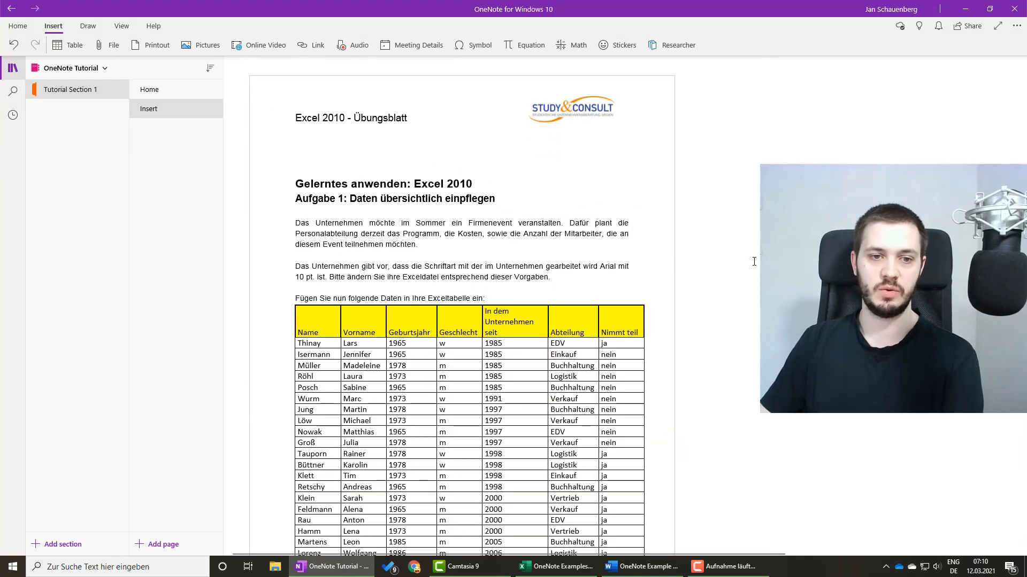
scroll(758, 271, "down", 20)
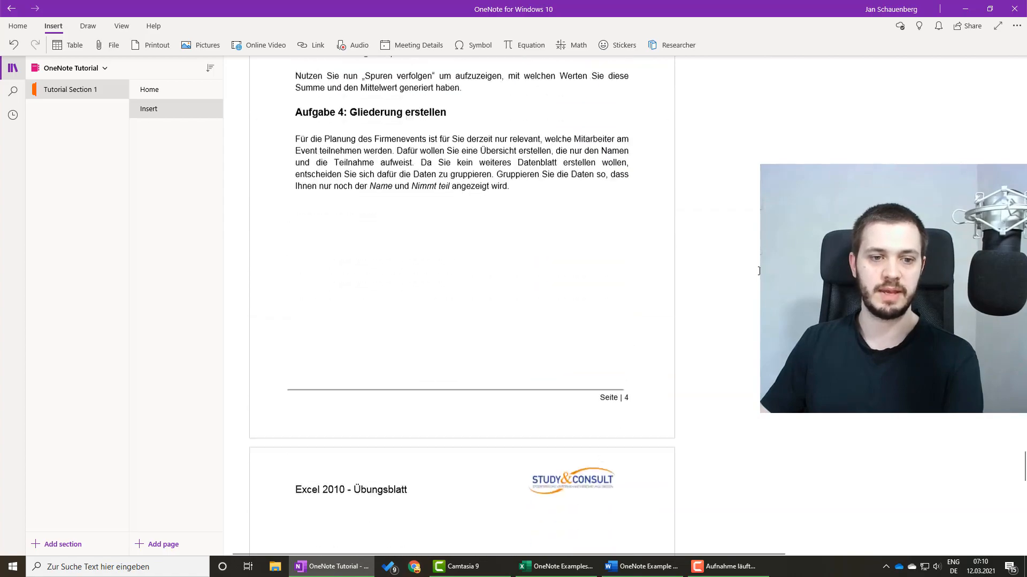
scroll(758, 271, "down", 5)
scroll(759, 271, "up", 8)
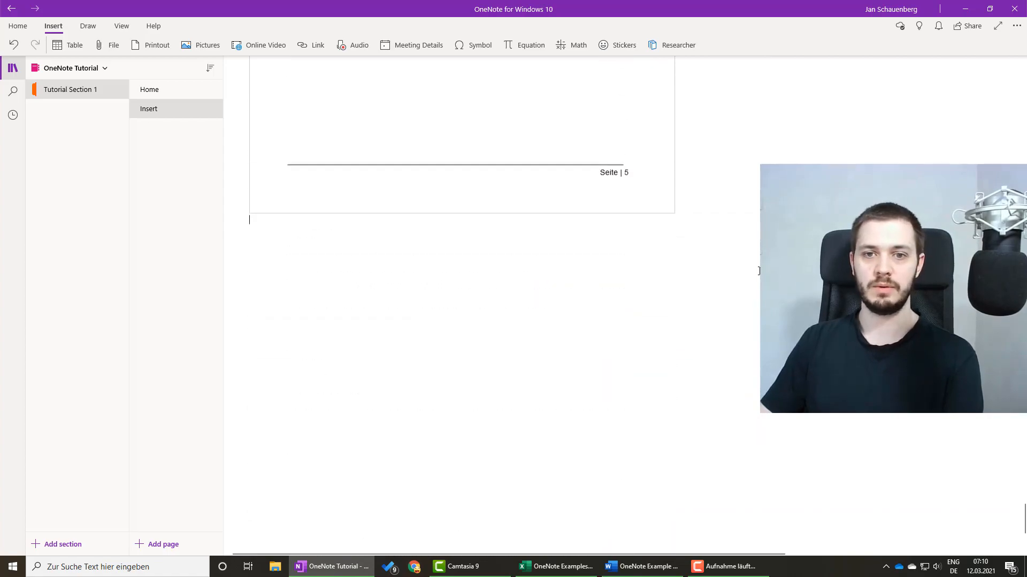
scroll(759, 272, "up", 20)
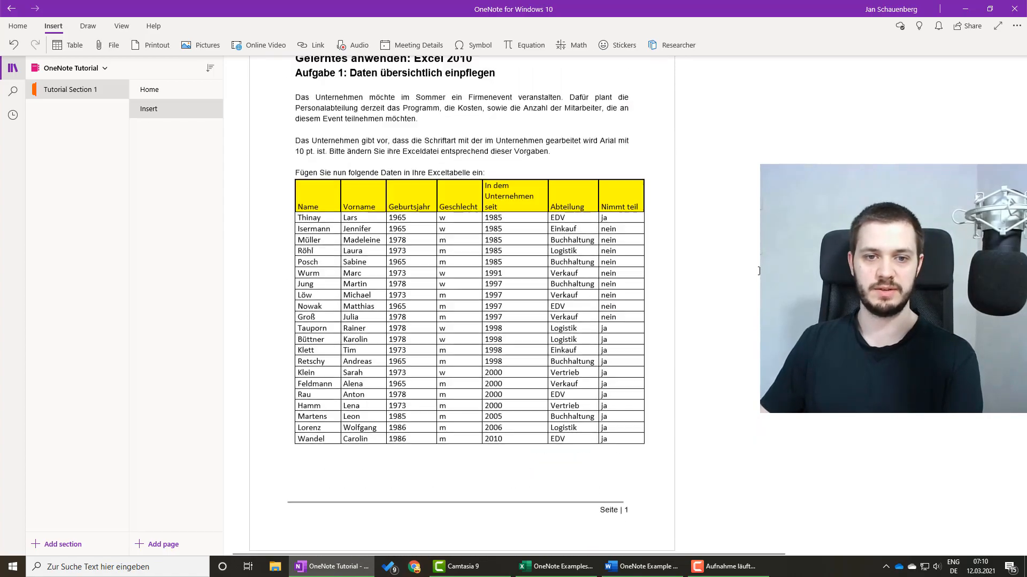
scroll(758, 271, "up", 20)
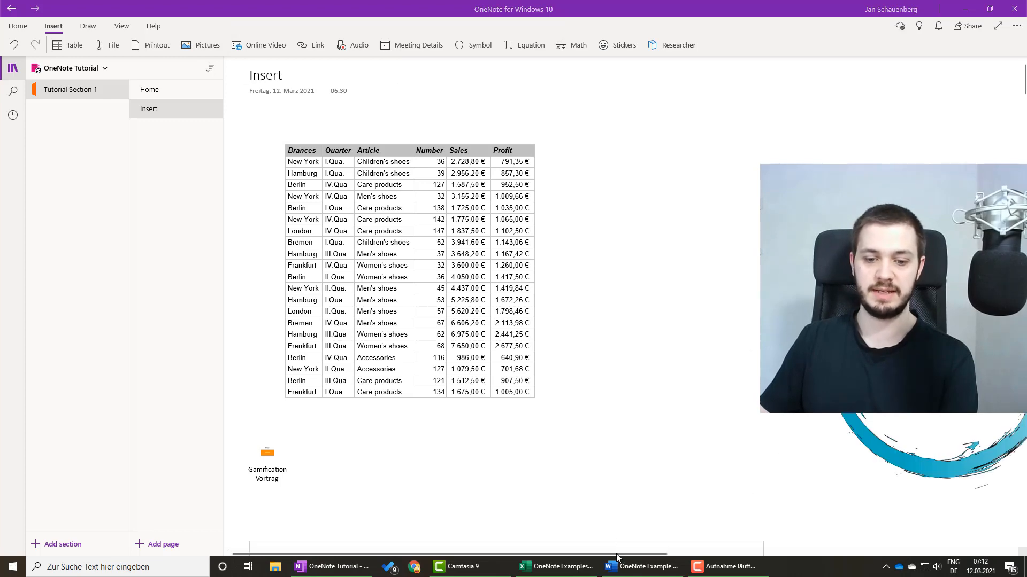
mouse_move(618, 552)
left_mouse_down()
mouse_move(788, 549)
mouse_move(616, 551)
left_mouse_up()
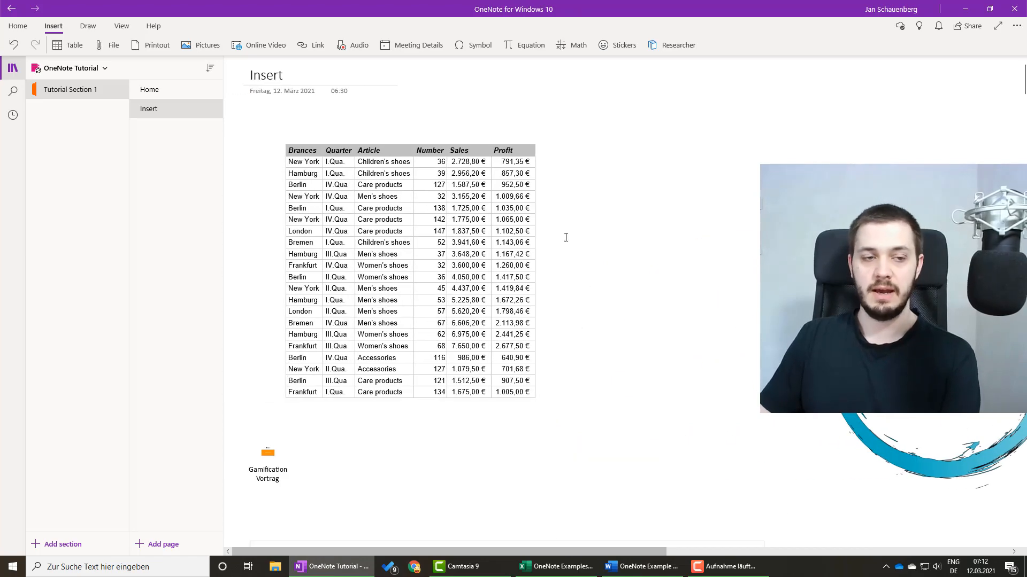
left_click(257, 45)
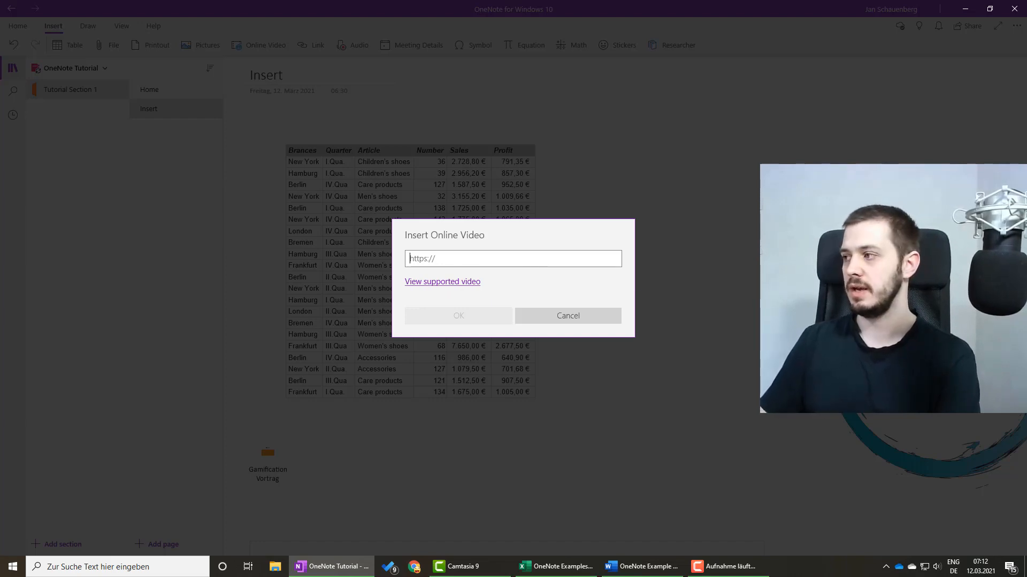
key("alt+Tab")
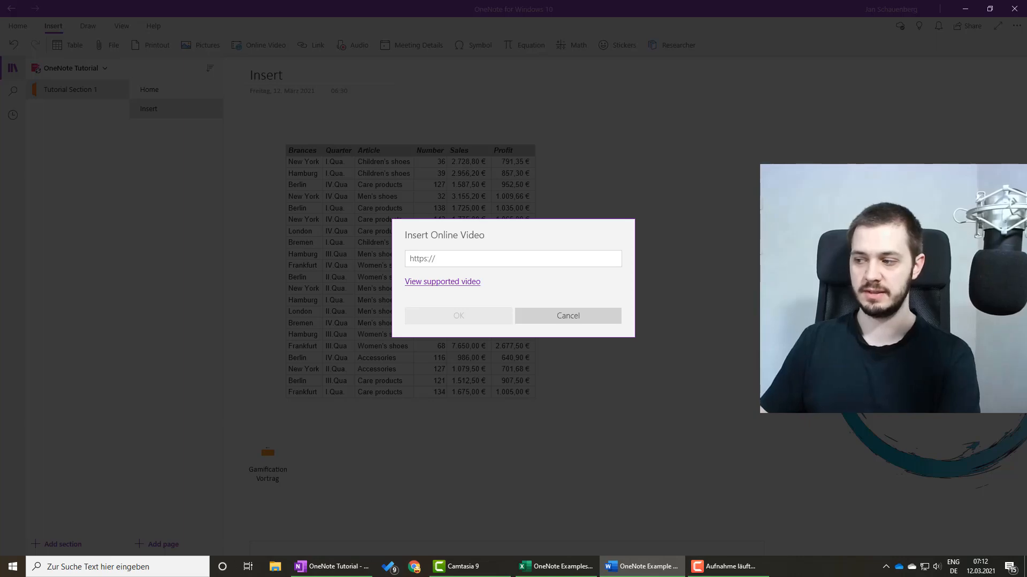
left_click(534, 261)
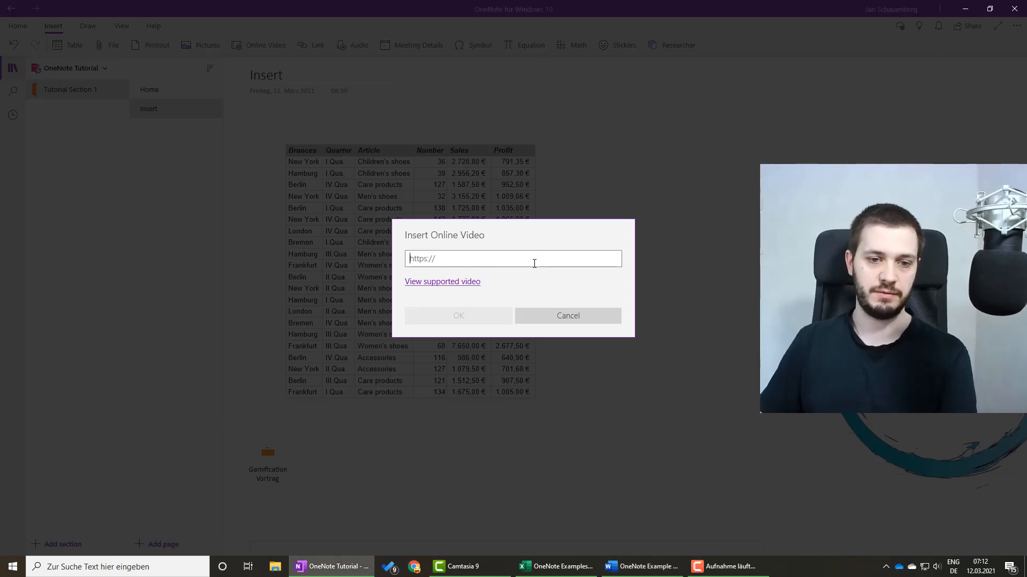
type("https://www.youtube.com/watch?v=Cv_snO8E5Io")
left_click(475, 316)
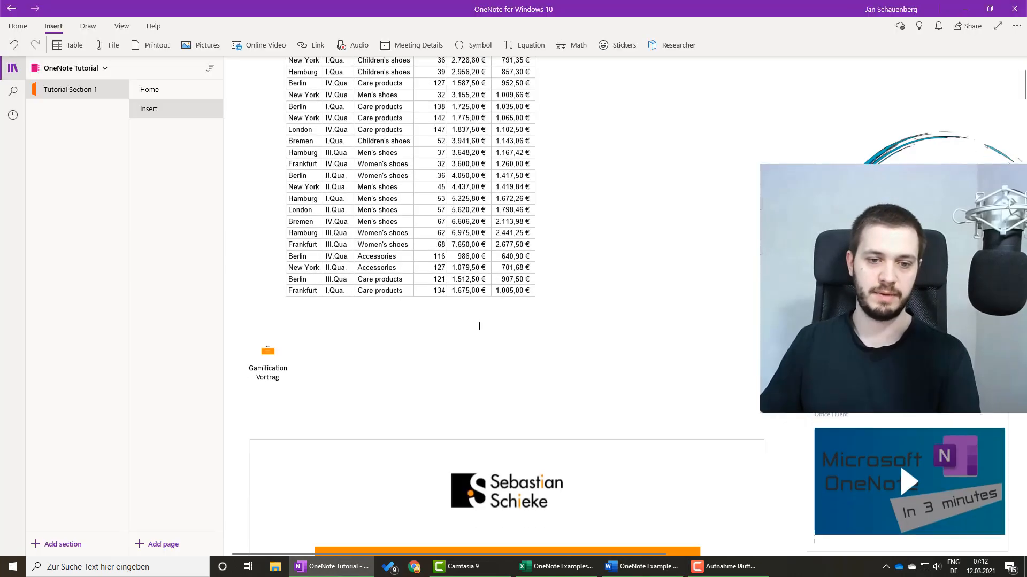
- Move the embedded OneNote video into the empty space beside the sales table, and start and pause its playback
left_click_drag(878, 372, 704, 109)
left_click(726, 290)
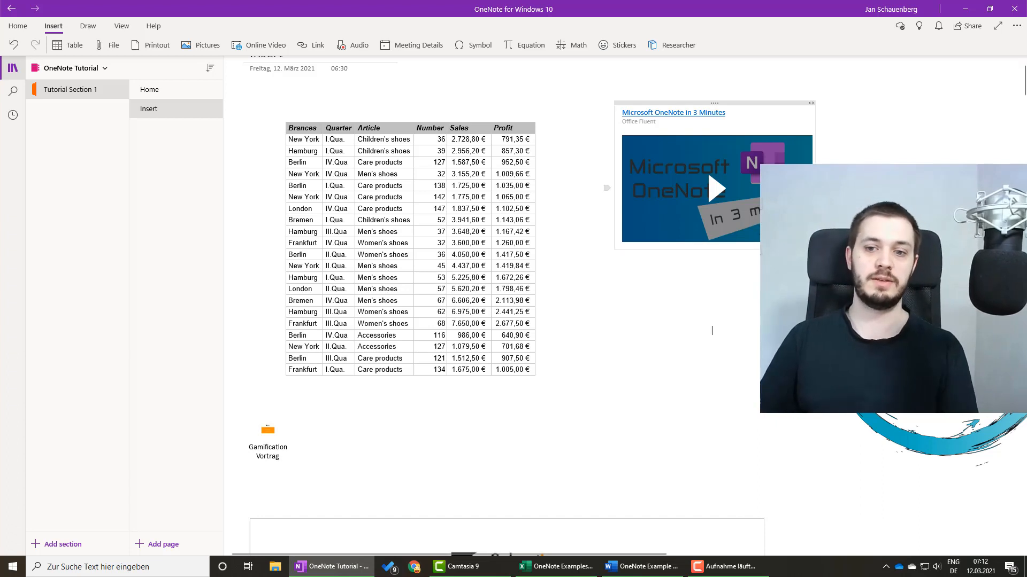
left_click(717, 192)
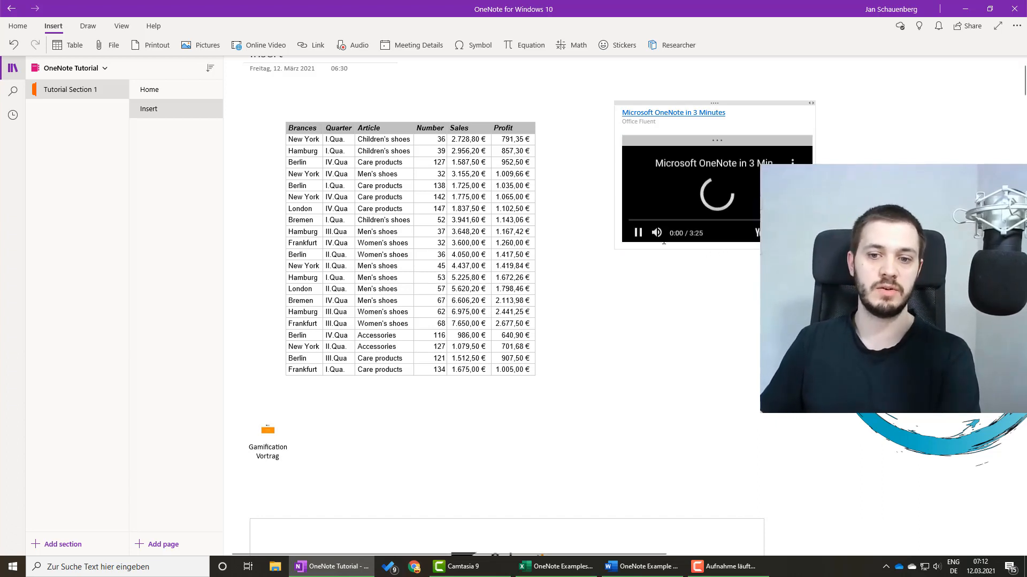
left_click(637, 233)
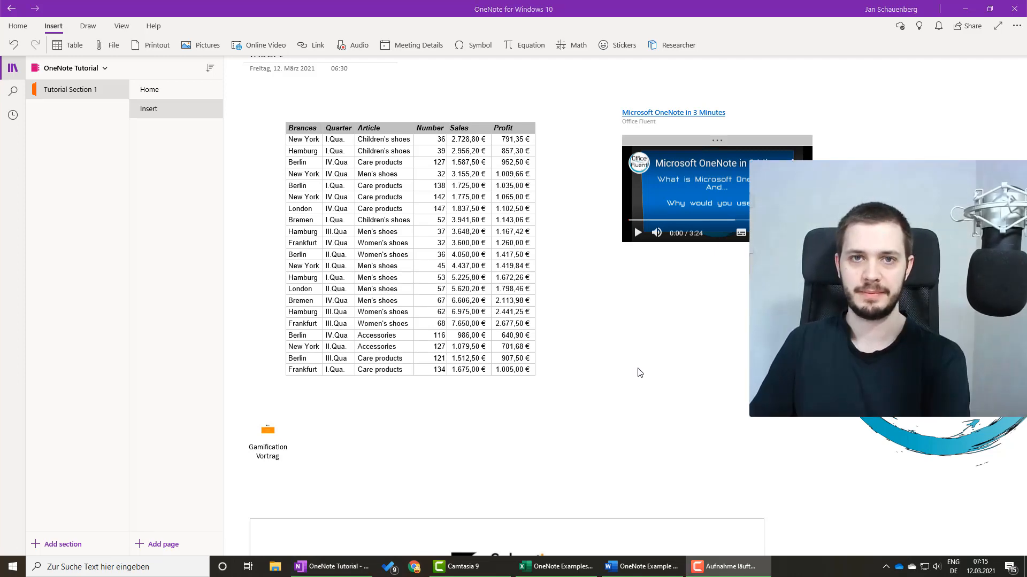
left_click(310, 47)
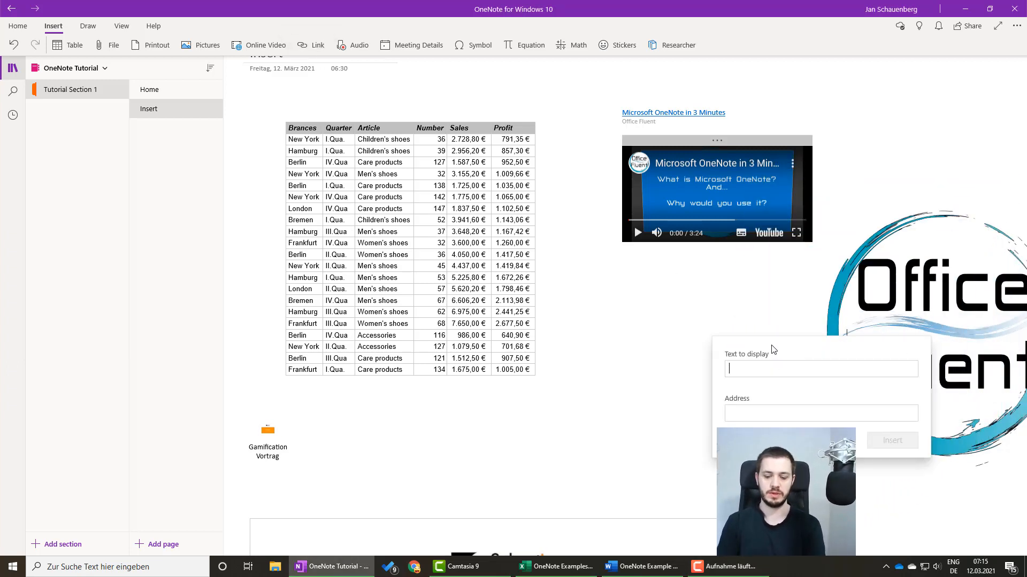
type("Google")
key("Tab")
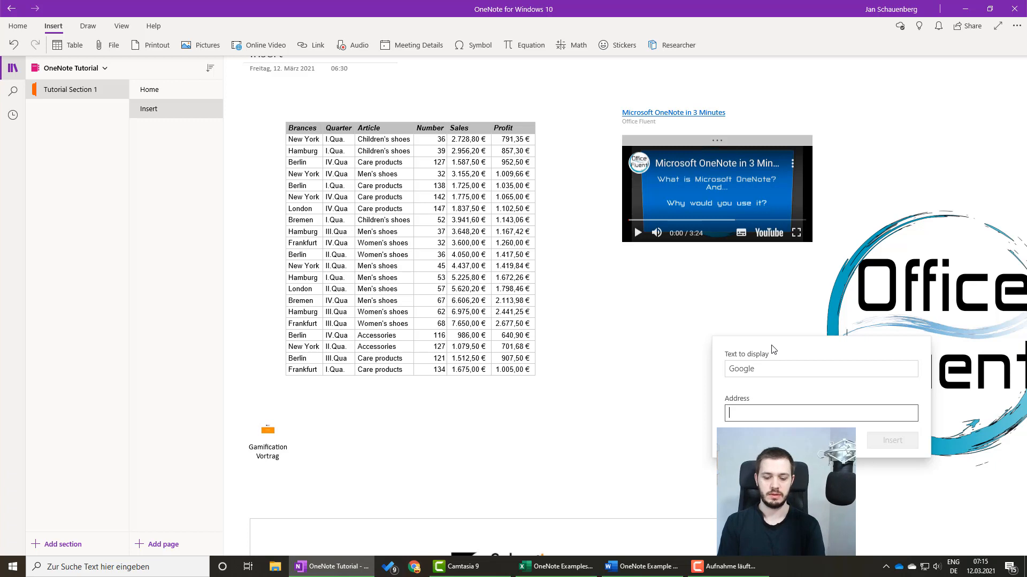
type("h")
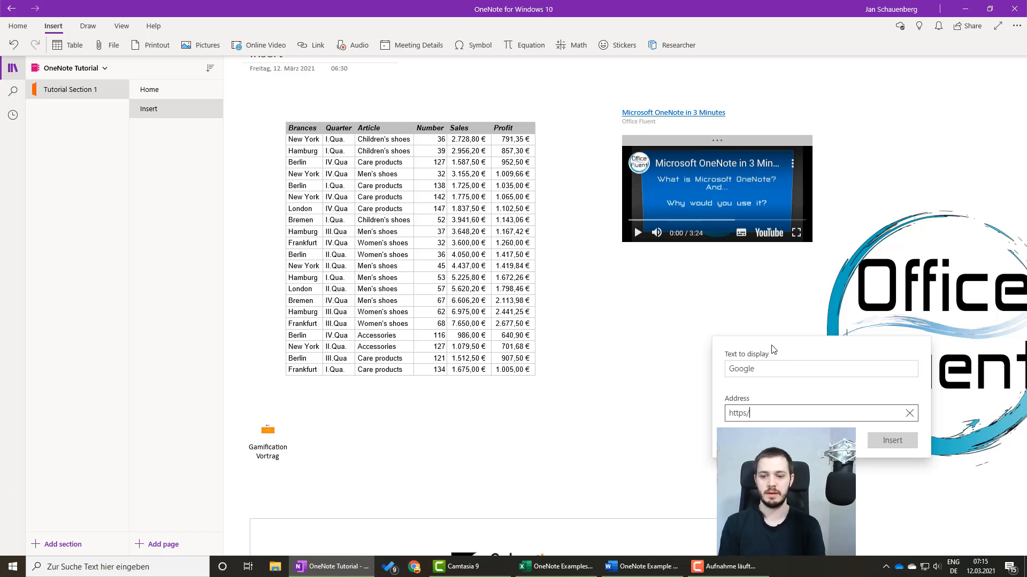
type("ttps://ww")
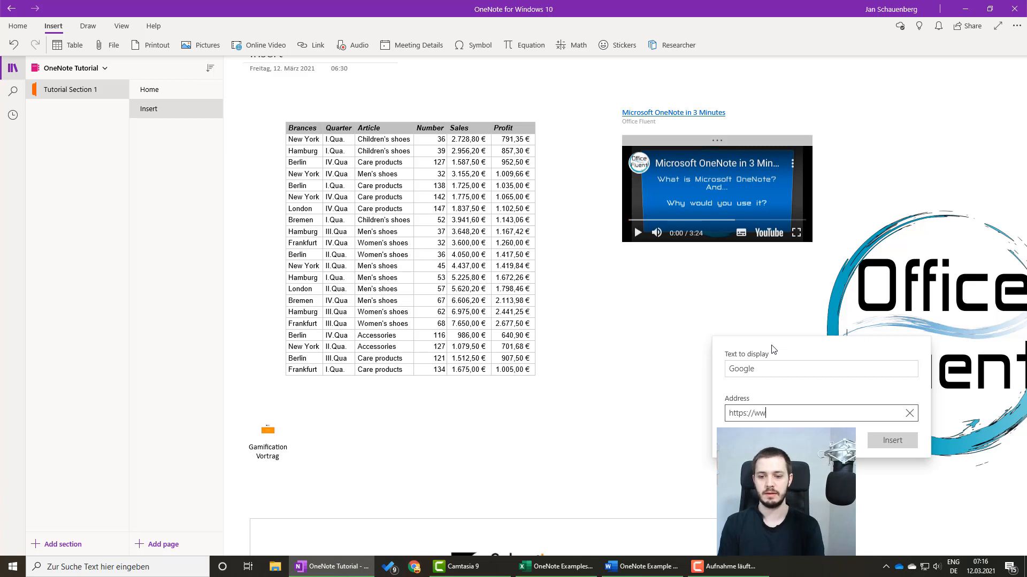
type("w.google.com")
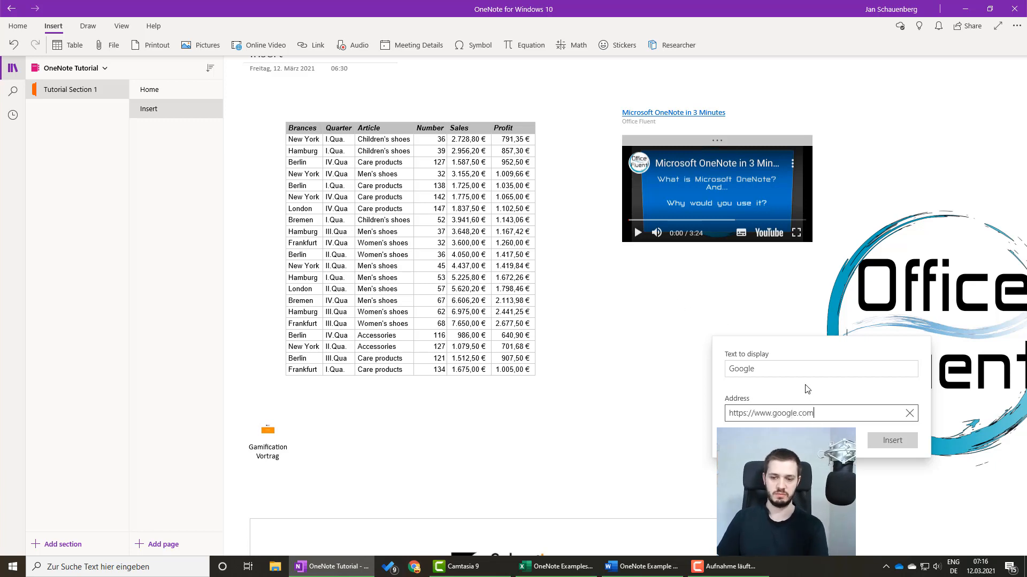
left_click(887, 442)
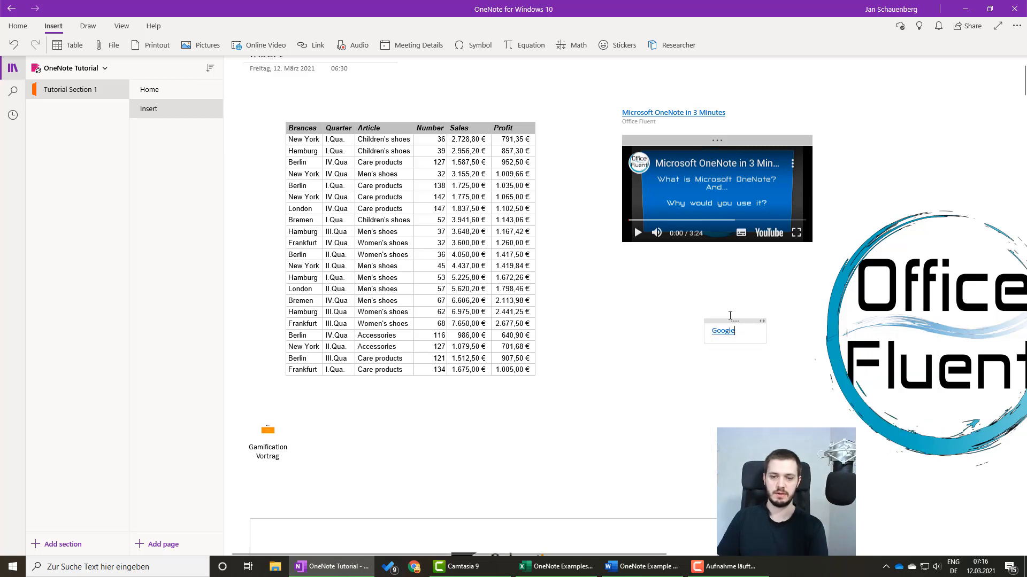
- Move the Google link closer beneath the embedded video, and delete it from the page
left_click_drag(734, 321, 669, 295)
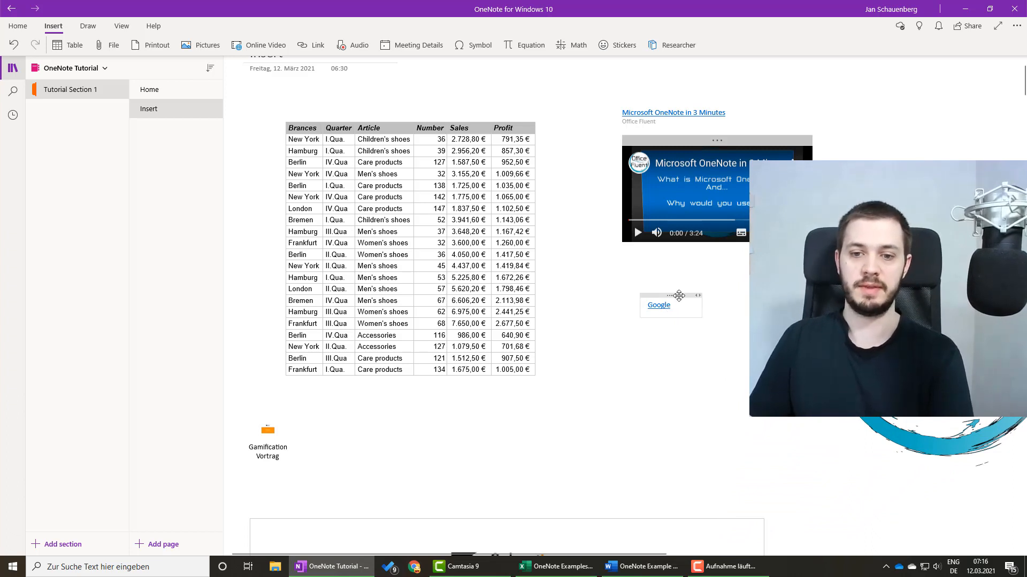
left_click(677, 295)
key("Delete")
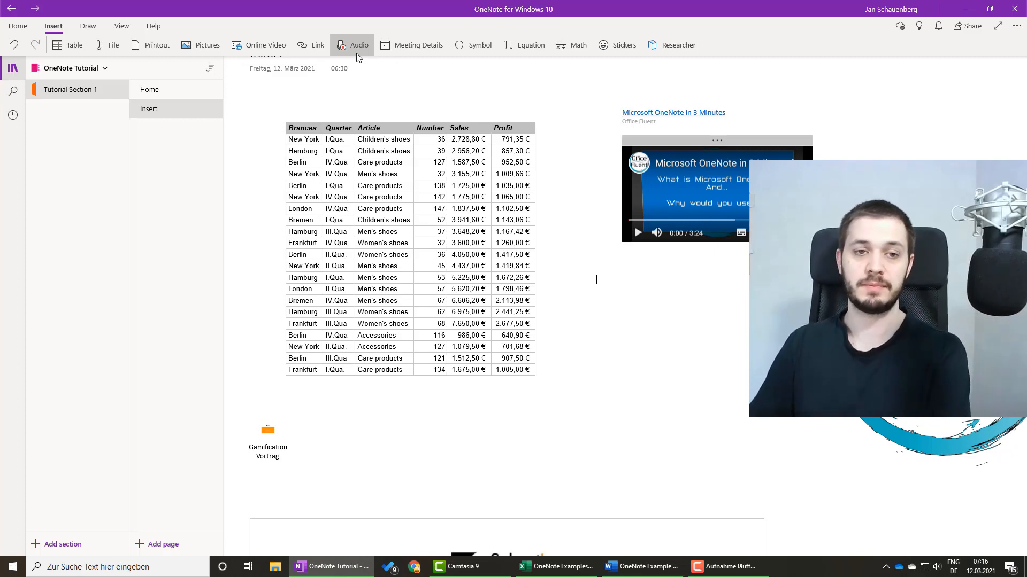
- Insert the meeting details of today's Tutorial Event on the Insert page
left_click_drag(483, 553, 829, 554)
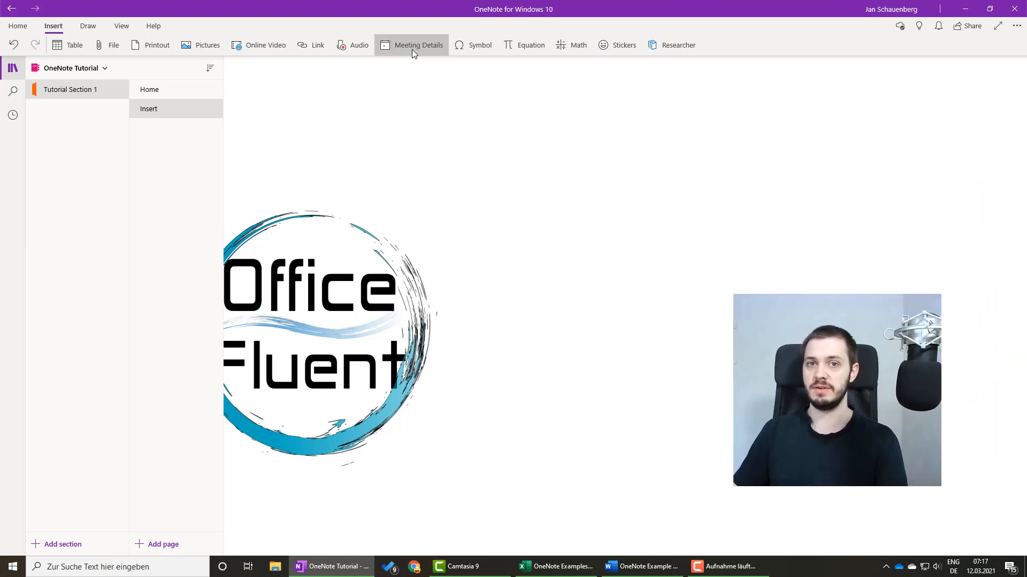
left_click(411, 49)
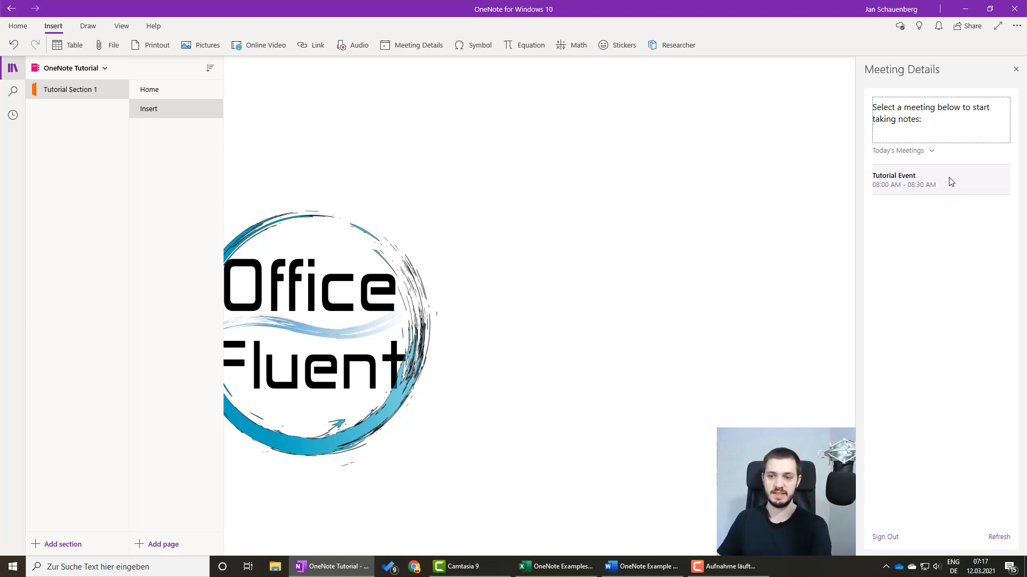
left_click(950, 183)
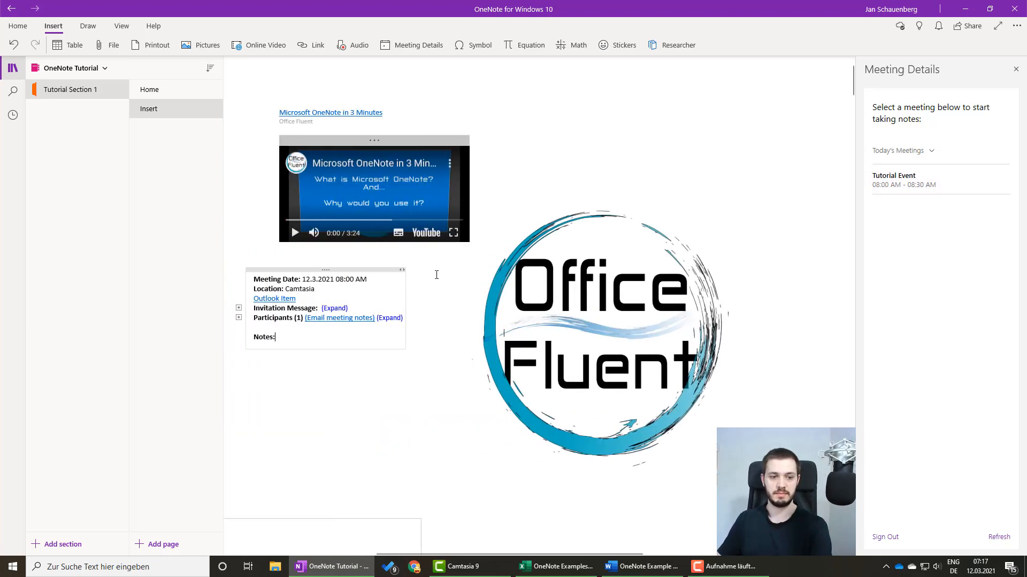
- Move the meeting details block into the empty area beyond the Office Fluent logo and close the Meeting Details pane
left_click_drag(323, 269, 988, 166)
left_click(1016, 69)
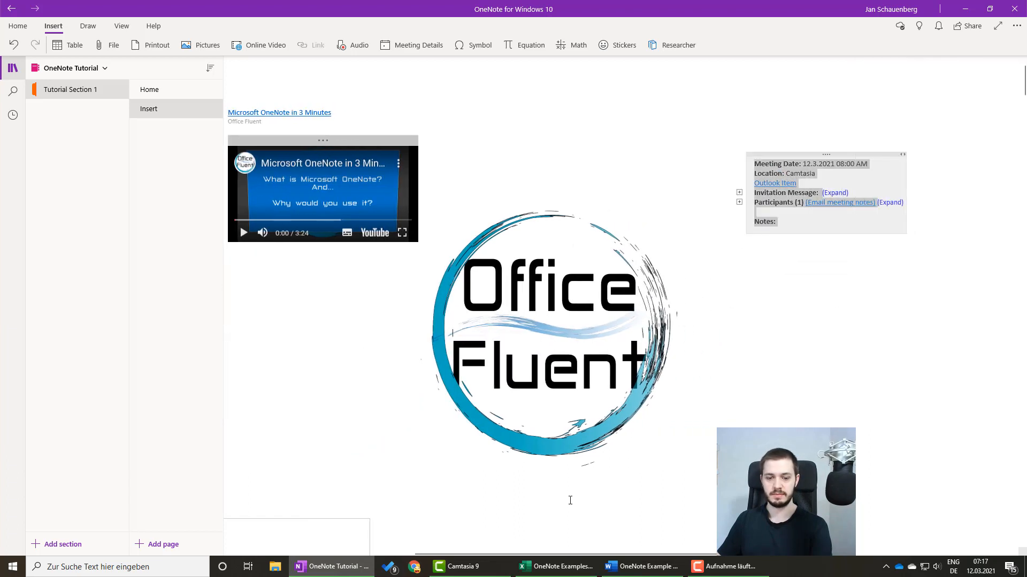
left_click_drag(704, 557, 777, 557)
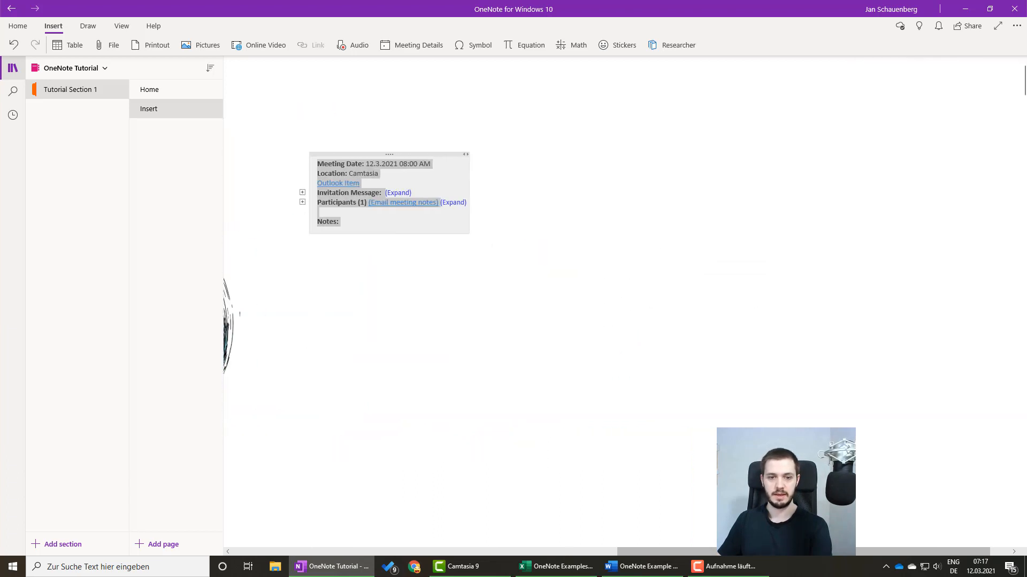
left_click_drag(389, 155, 516, 130)
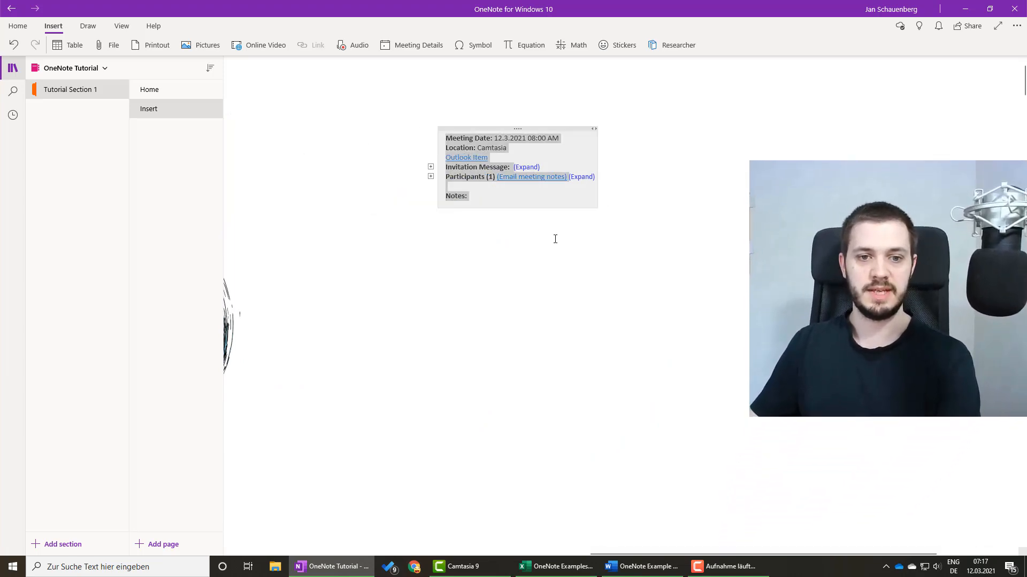
left_click(556, 239)
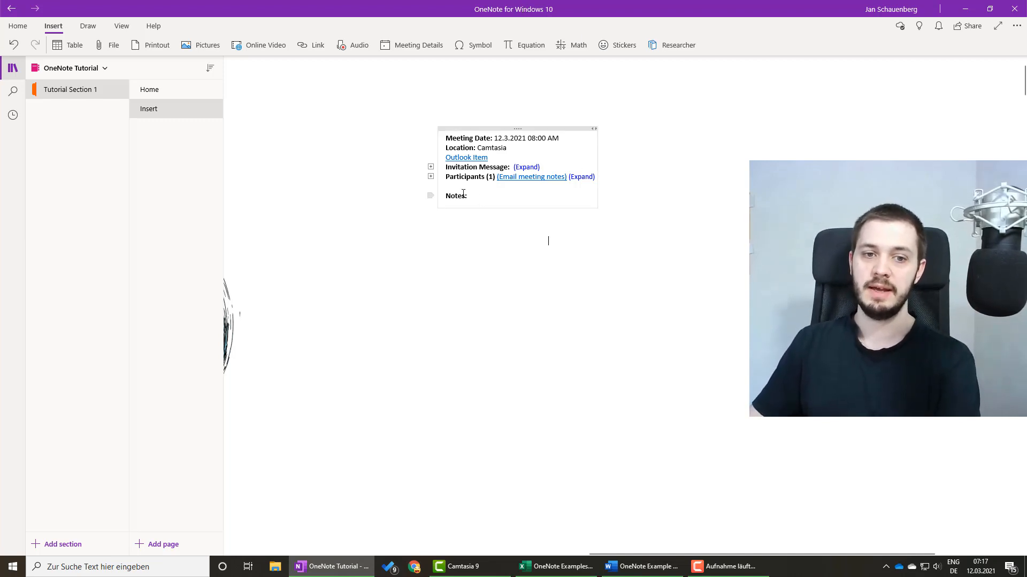
- Expand the invitation message and the participant list of the meeting details, and collapse the participant list again
left_click(431, 168)
left_click(527, 171)
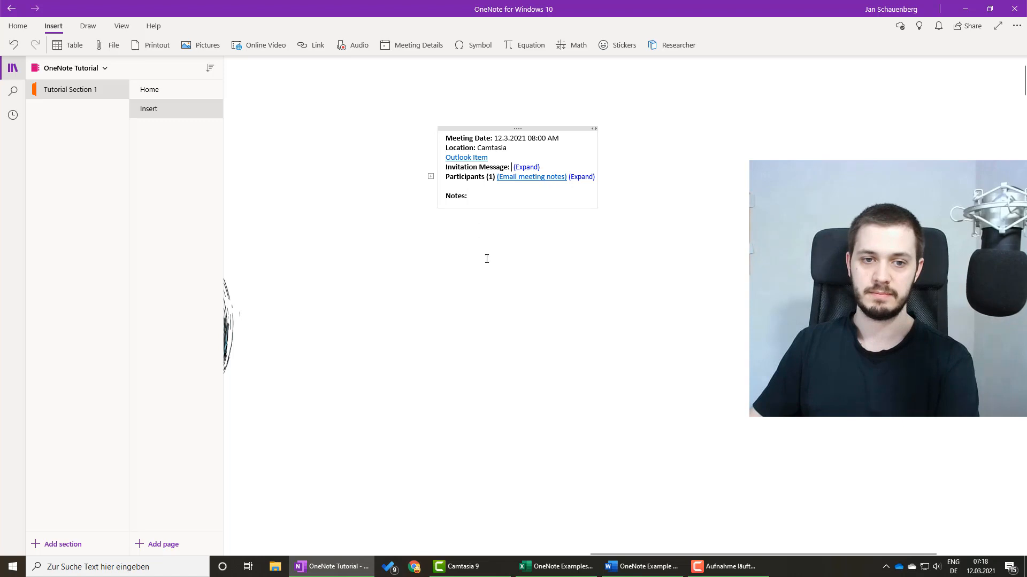
left_click(582, 177)
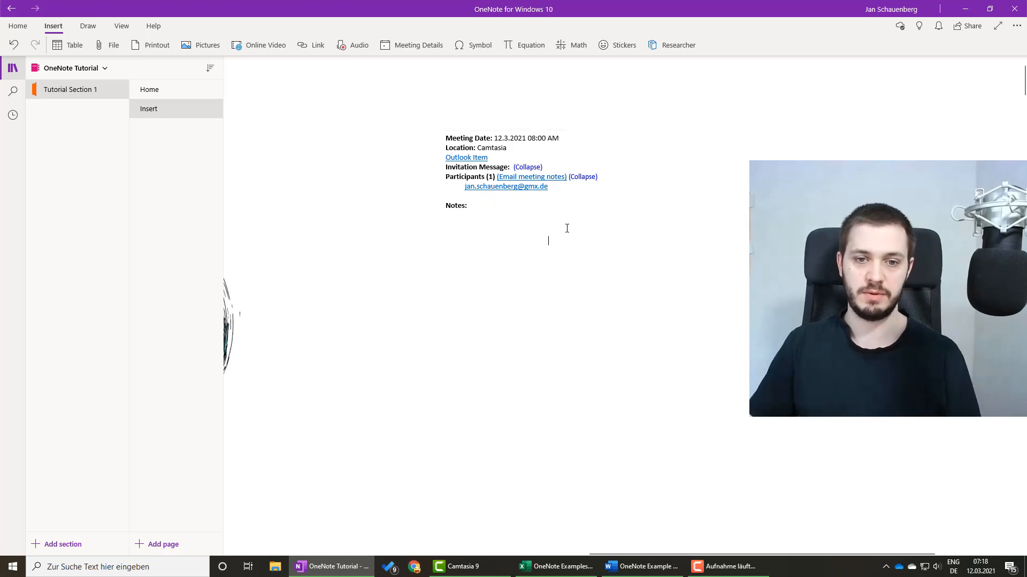
left_click(582, 178)
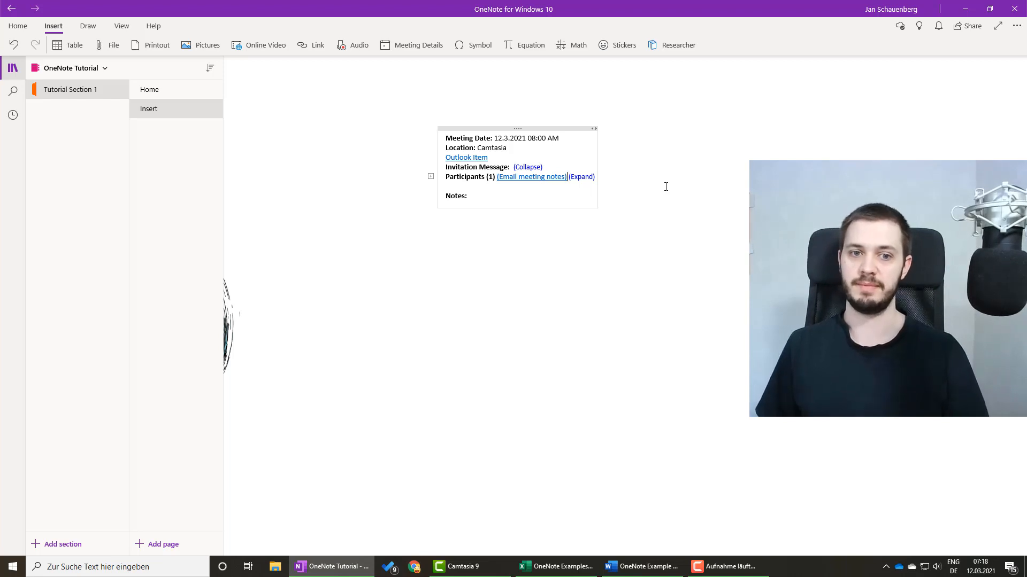
- Look through the available symbols, insert an empty equation beside the meeting details, and view the equation symbols and structures
left_click(671, 176)
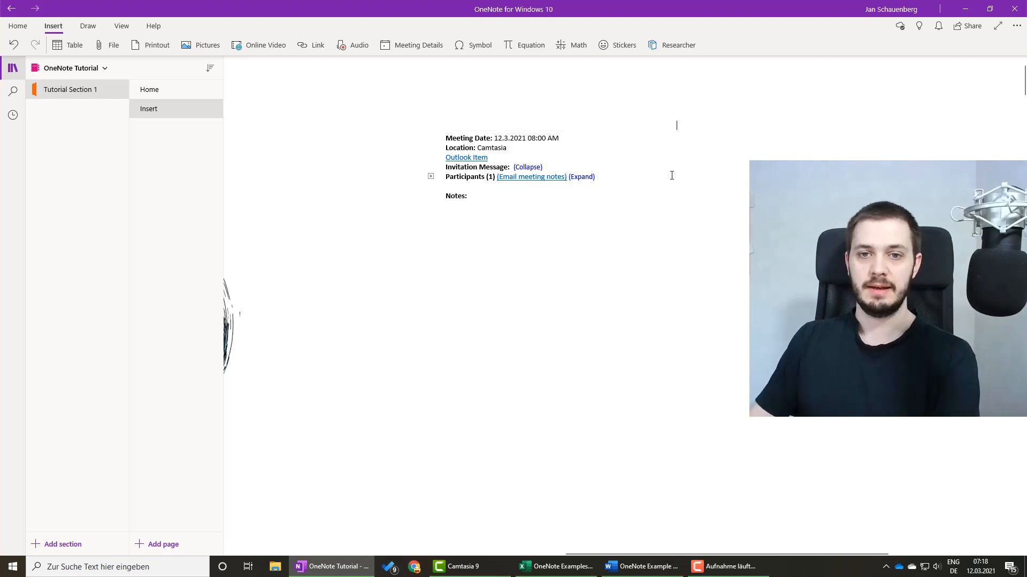
left_click(461, 48)
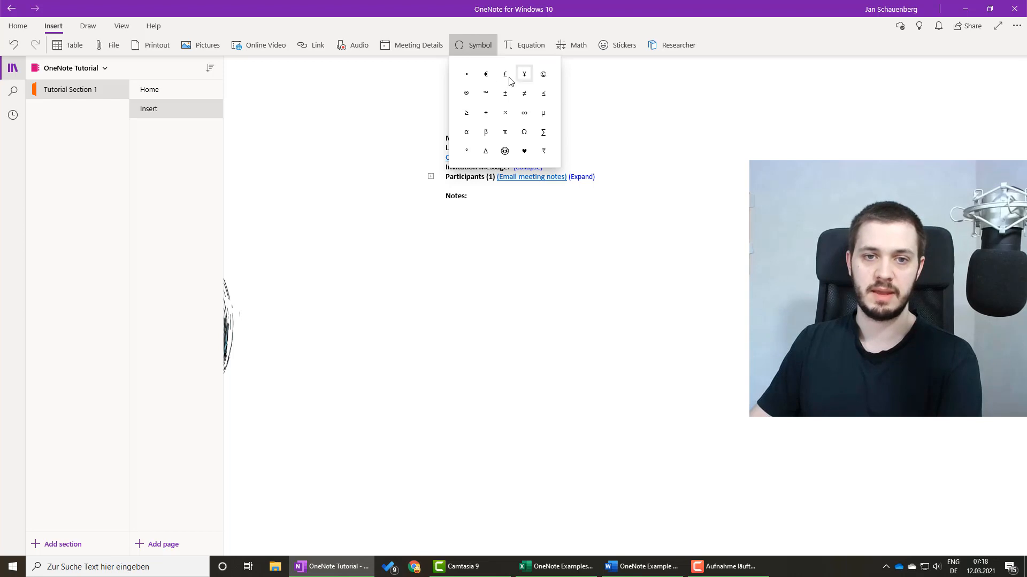
left_click(522, 47)
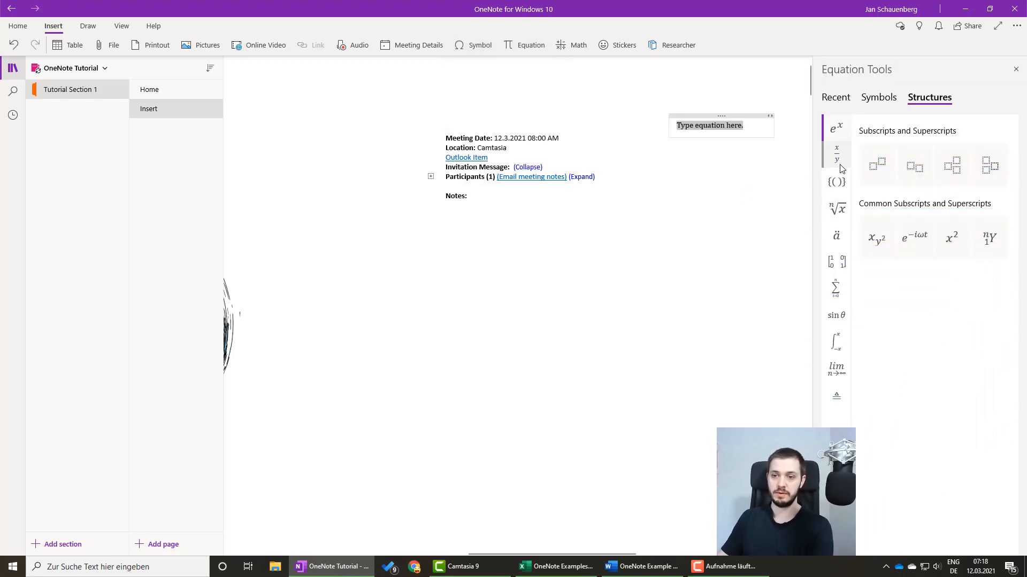
left_click(877, 100)
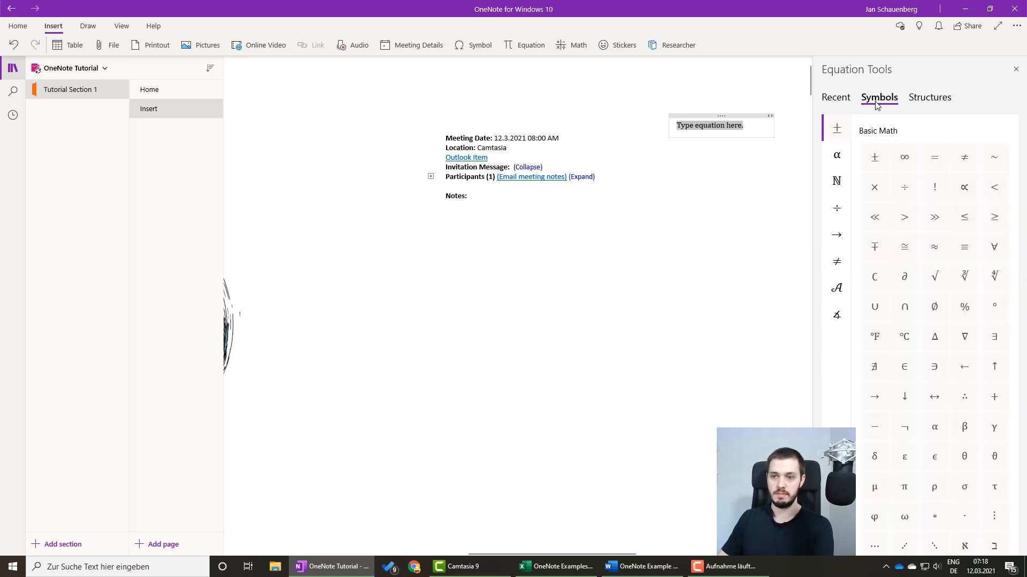
left_click(911, 100)
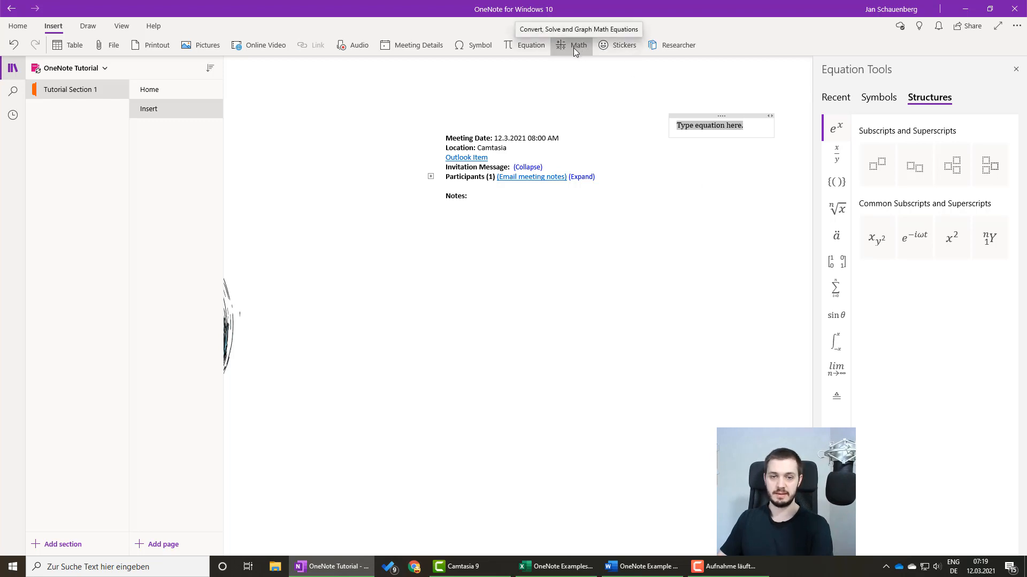
- Insert the koala sticker from the Obst-Crew set beside the meeting details, and close the Stickers and Equation Tools panes
left_click(623, 47)
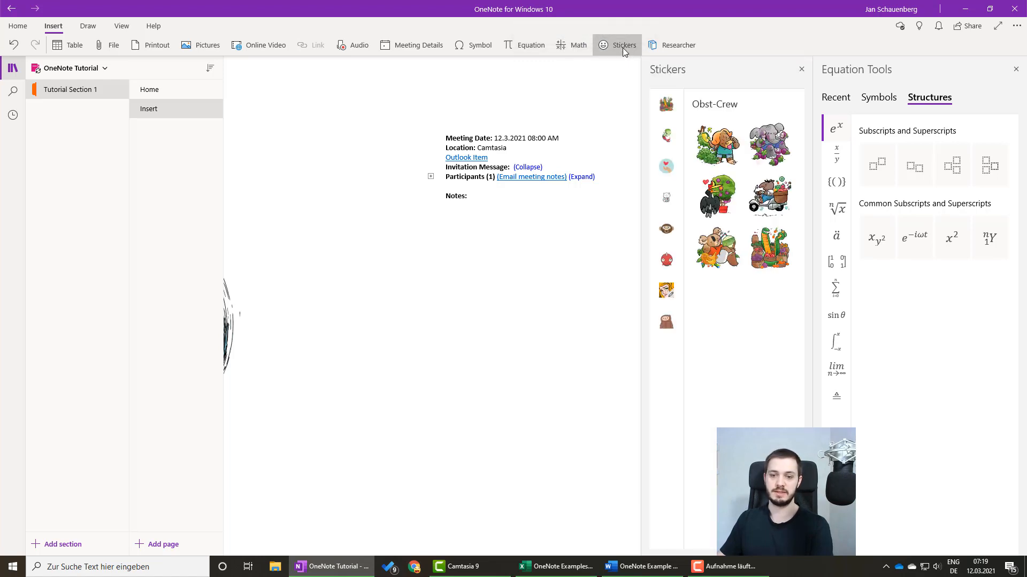
left_click(718, 247)
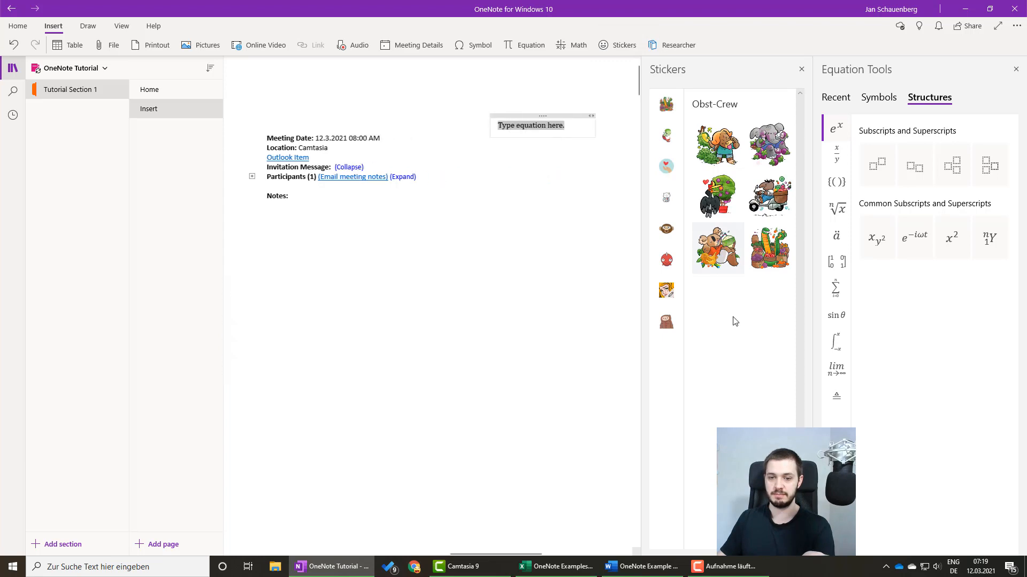
left_click(801, 69)
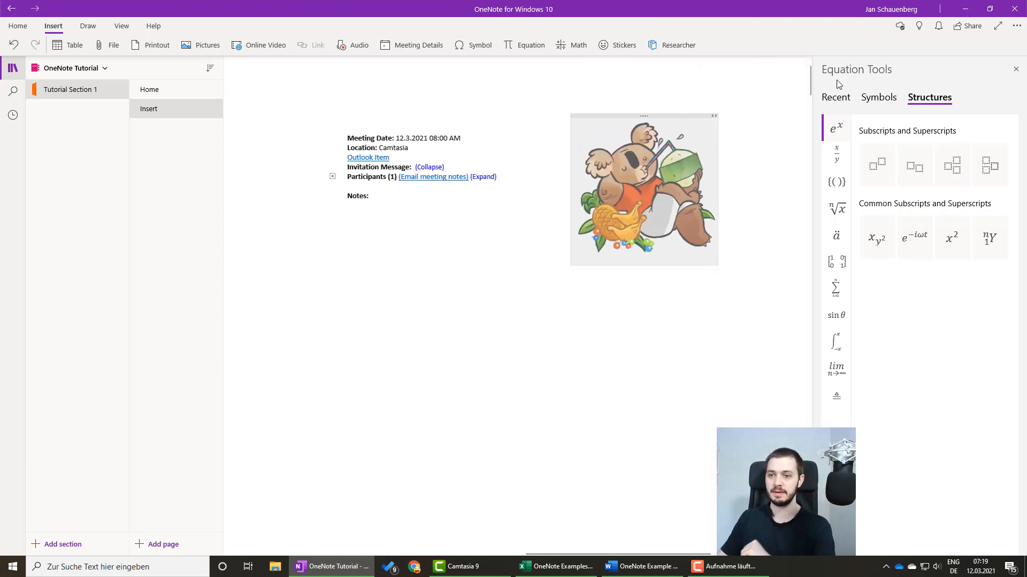
left_click(1014, 72)
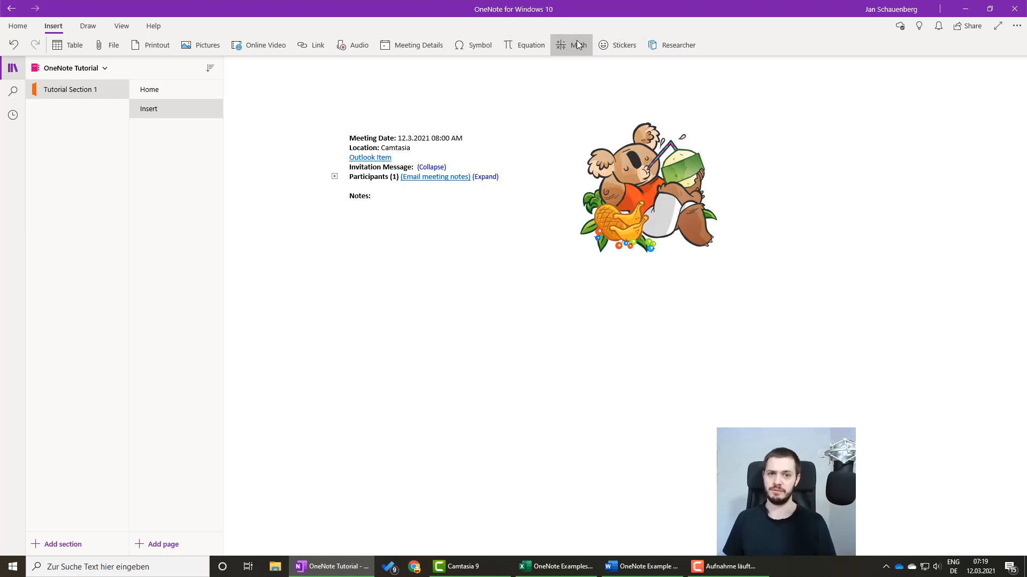
- Write X^2 in a new note below the meeting details and convert it into a math expression with the Math tool
left_click(490, 395)
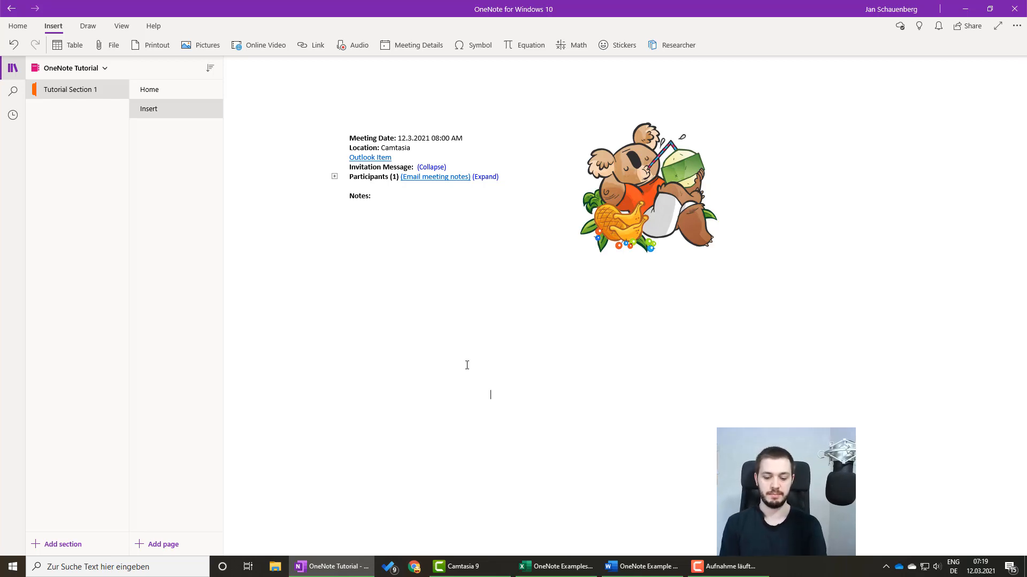
type("x^2")
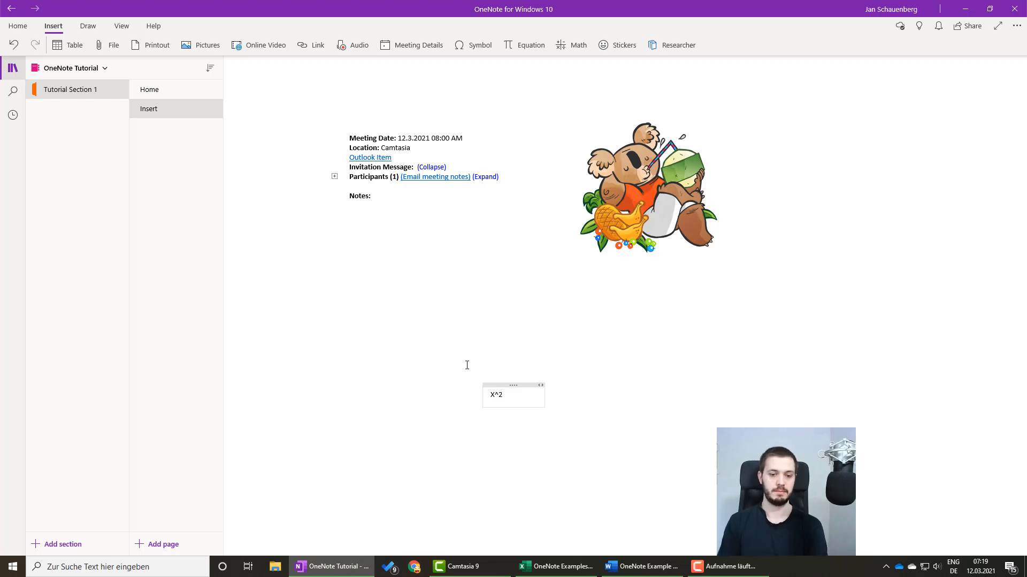
key("Return")
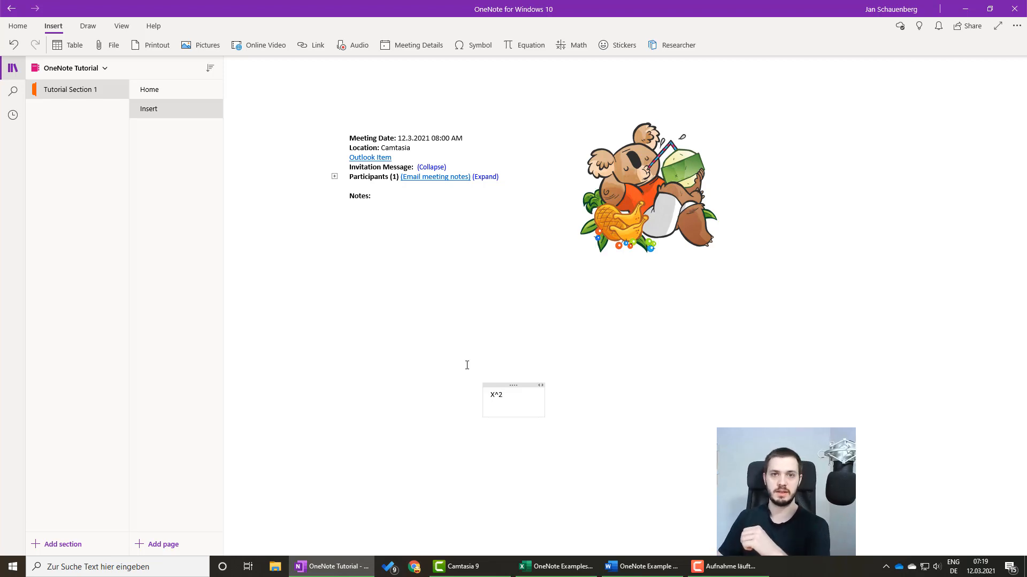
left_click(475, 395)
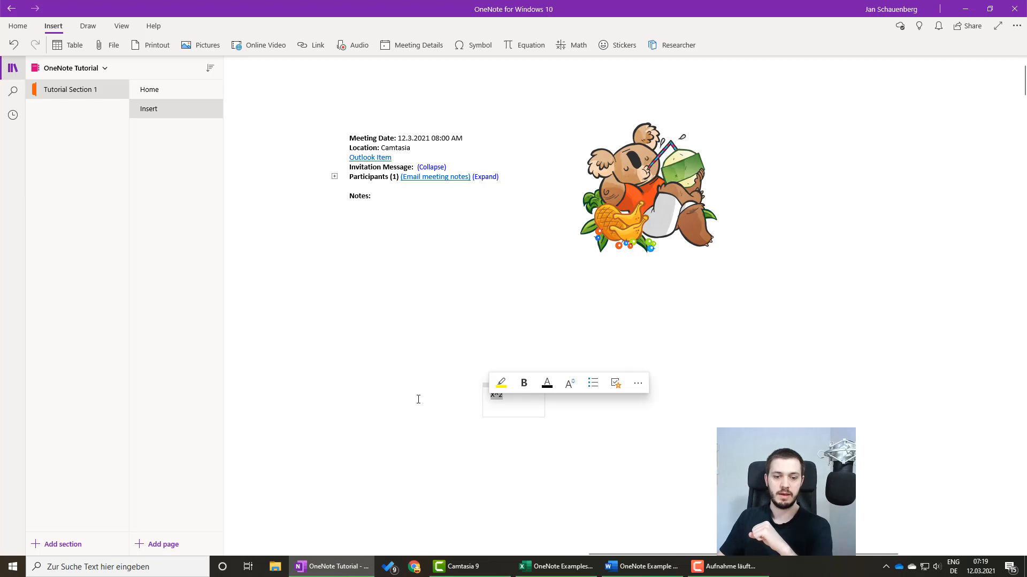
left_click(571, 49)
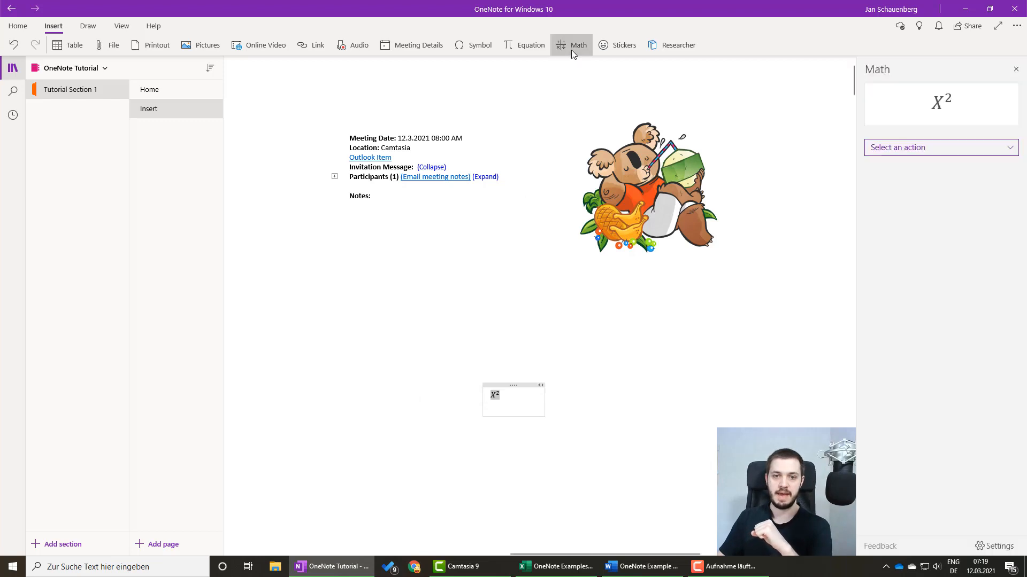
- Evaluate X^2 in the Math tool, differentiate it with respect to X, and show the steps using the definition of a derivative
left_click(927, 148)
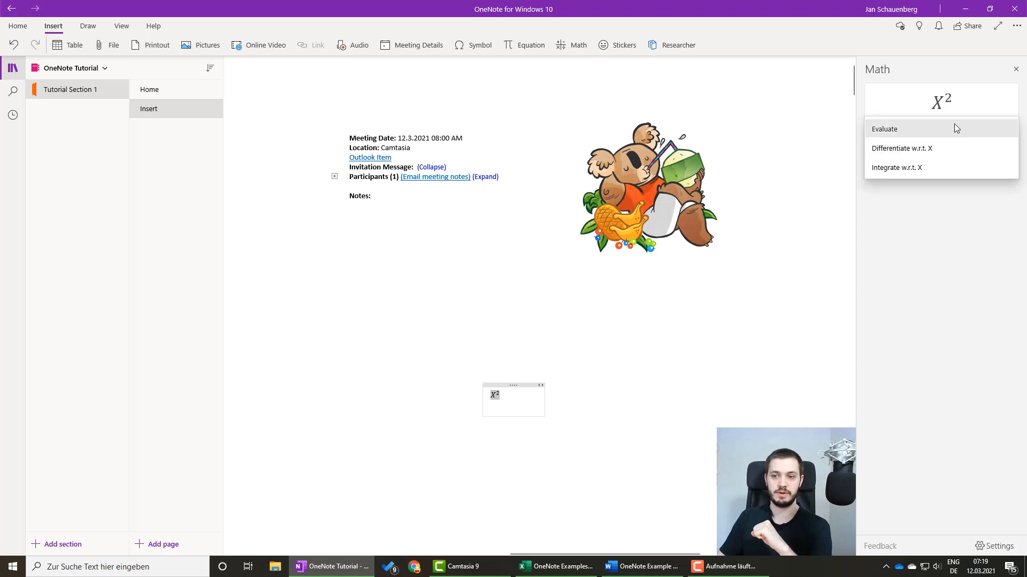
left_click(954, 130)
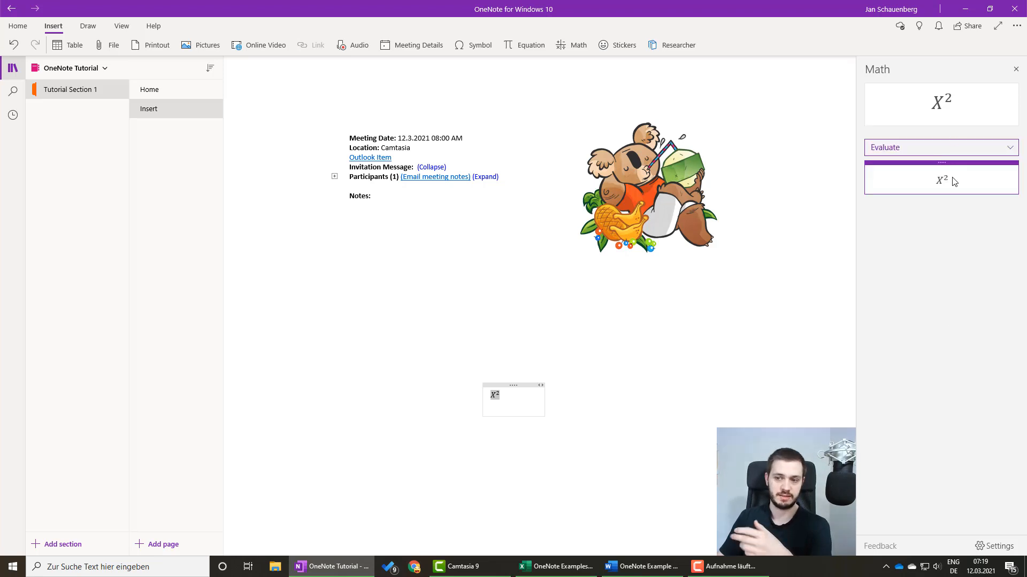
left_click(947, 147)
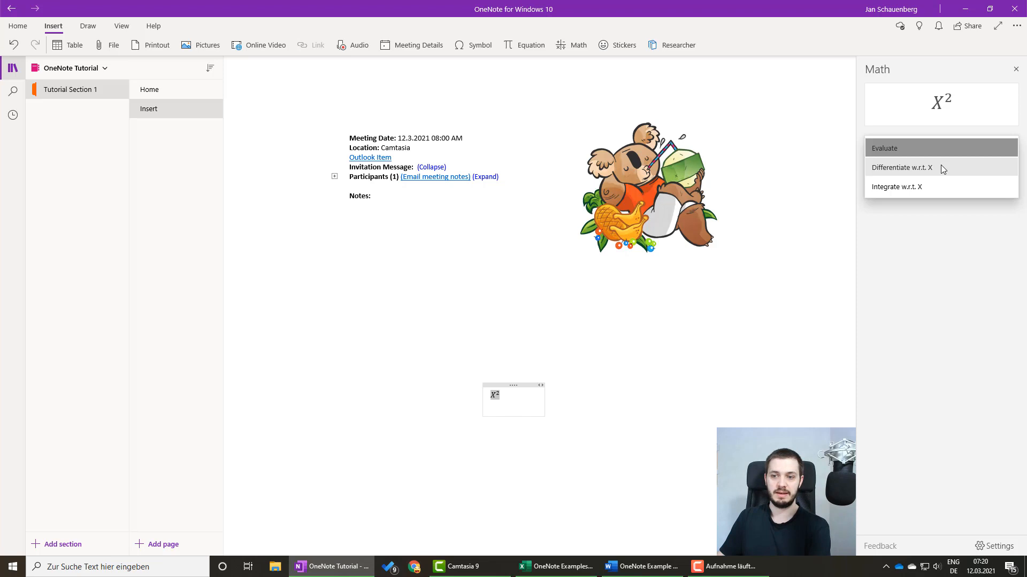
left_click(942, 168)
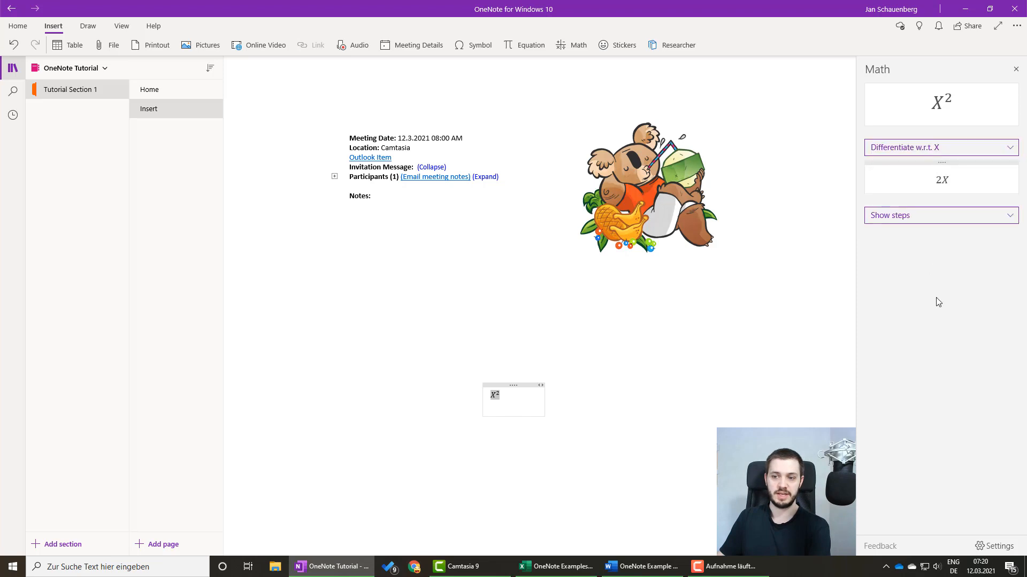
left_click(943, 220)
left_click(945, 220)
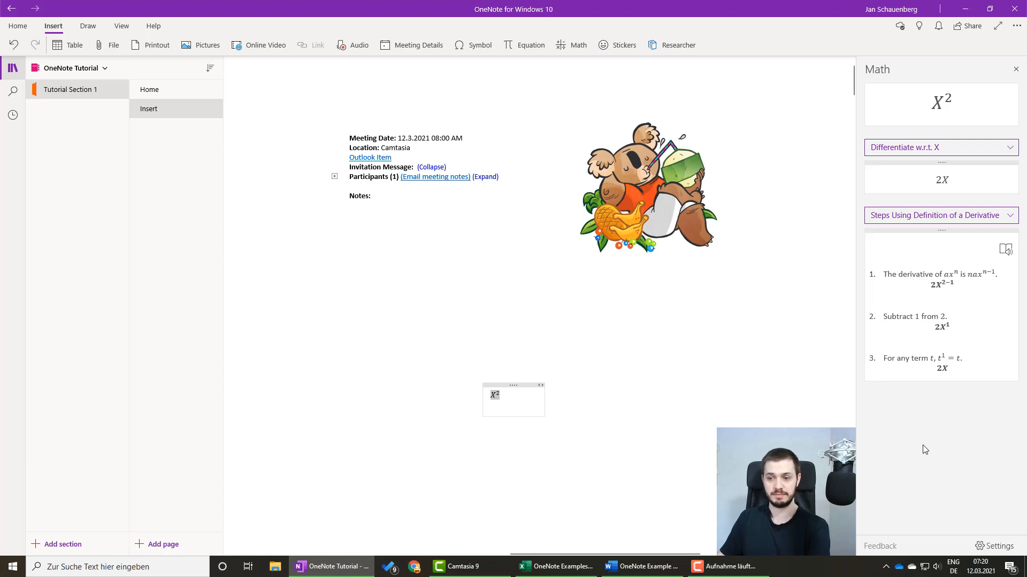
- Integrate X^2 with respect to X in the Math tool and show the solution steps
left_click(944, 148)
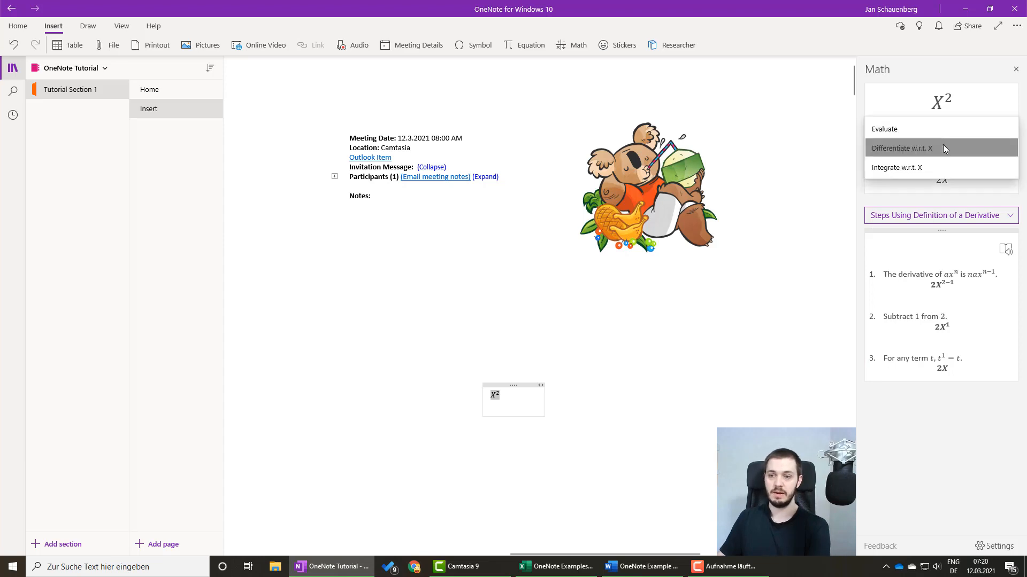
left_click(919, 169)
left_click(929, 231)
left_click(930, 239)
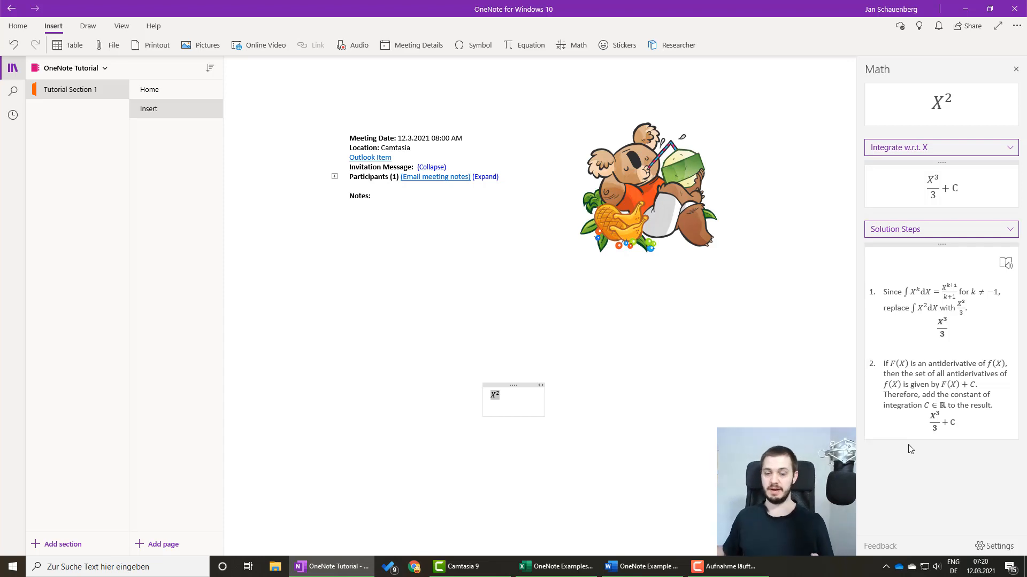
- Replace the X^2 expression in the note with the equation Y=x^2 and load it into the Math tool
left_click(506, 385)
left_click(505, 396)
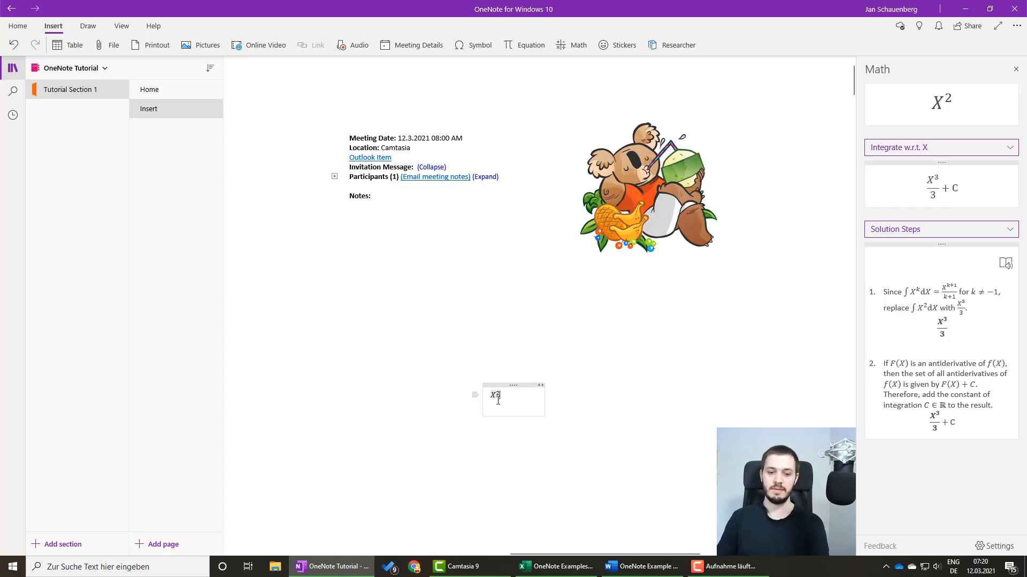
double_click(497, 398)
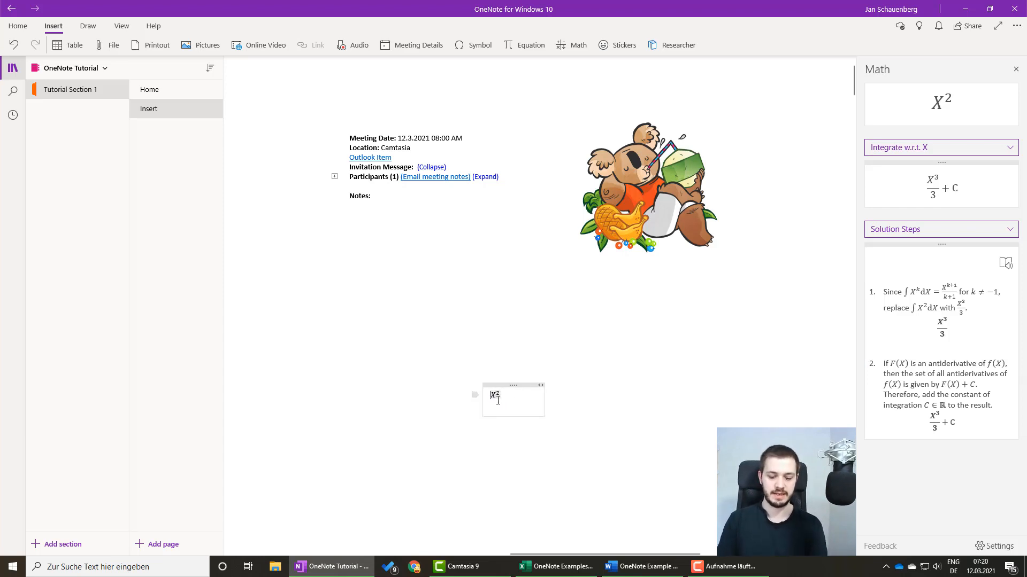
type("Y=x^2")
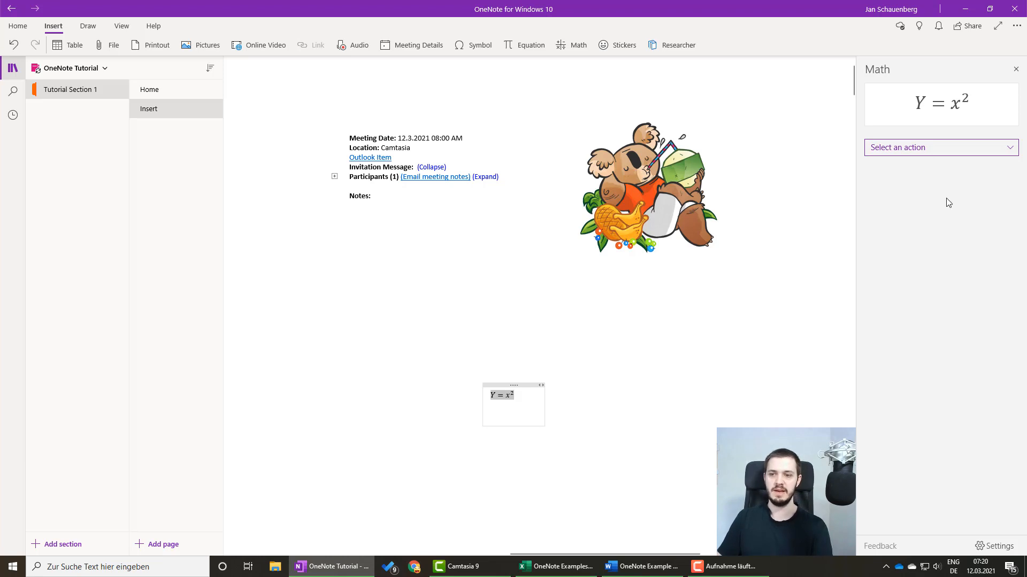
- Try the Graph in 2D action, graph both sides of Y=x^2 in 2D, insert that graph on the page, and close the Math pane
left_click(941, 147)
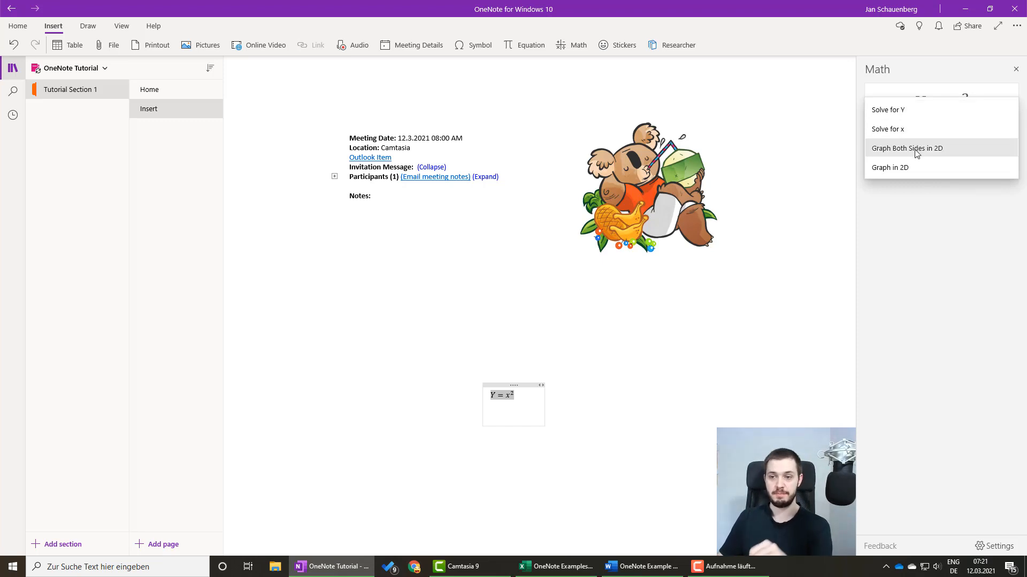
left_click(914, 170)
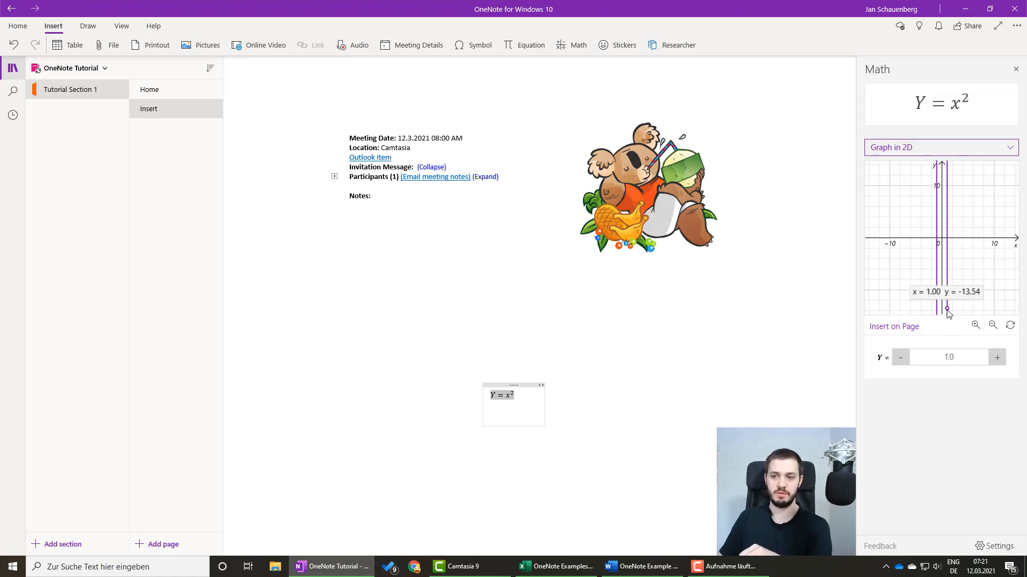
left_click(954, 147)
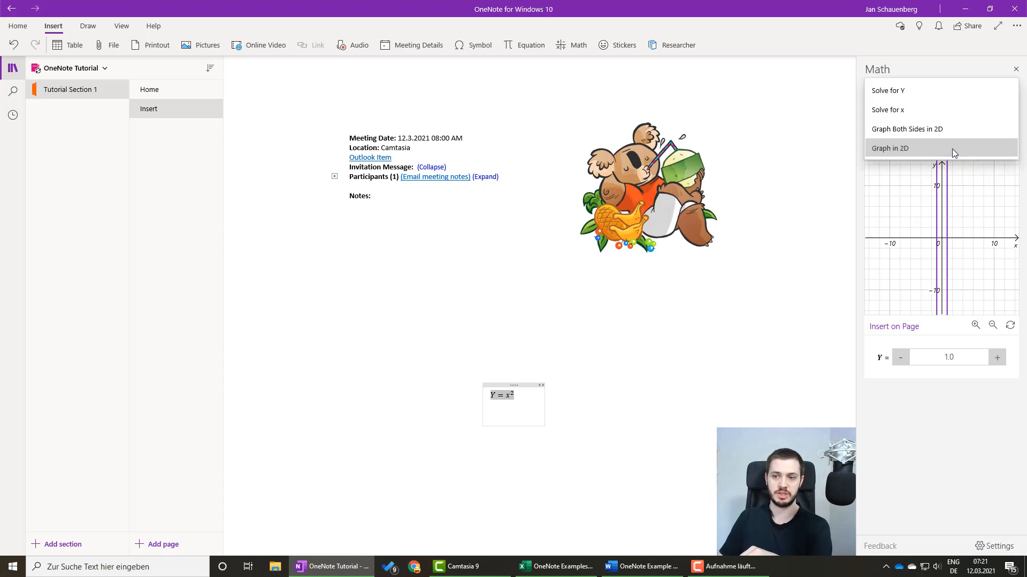
left_click(949, 131)
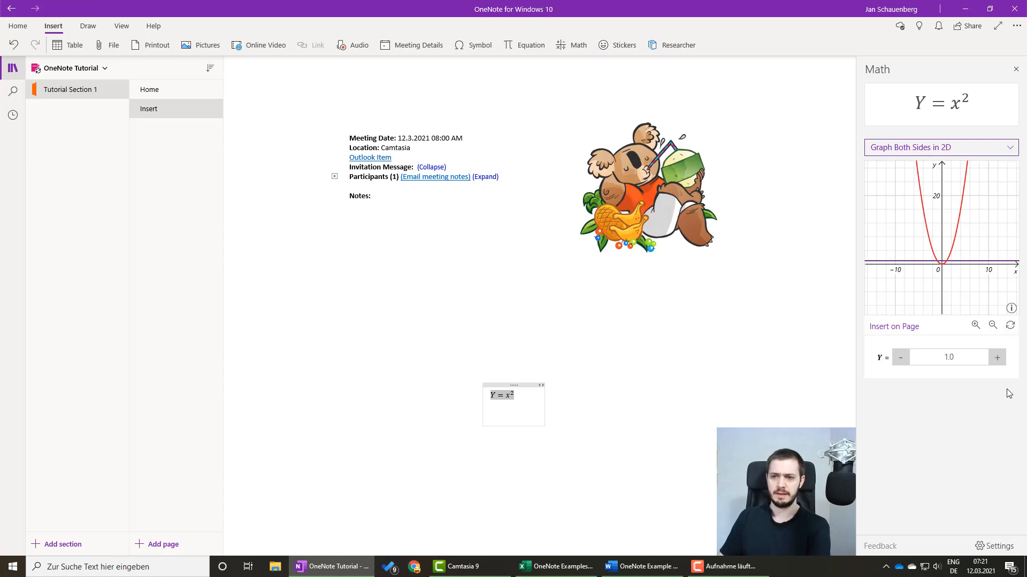
left_click(901, 327)
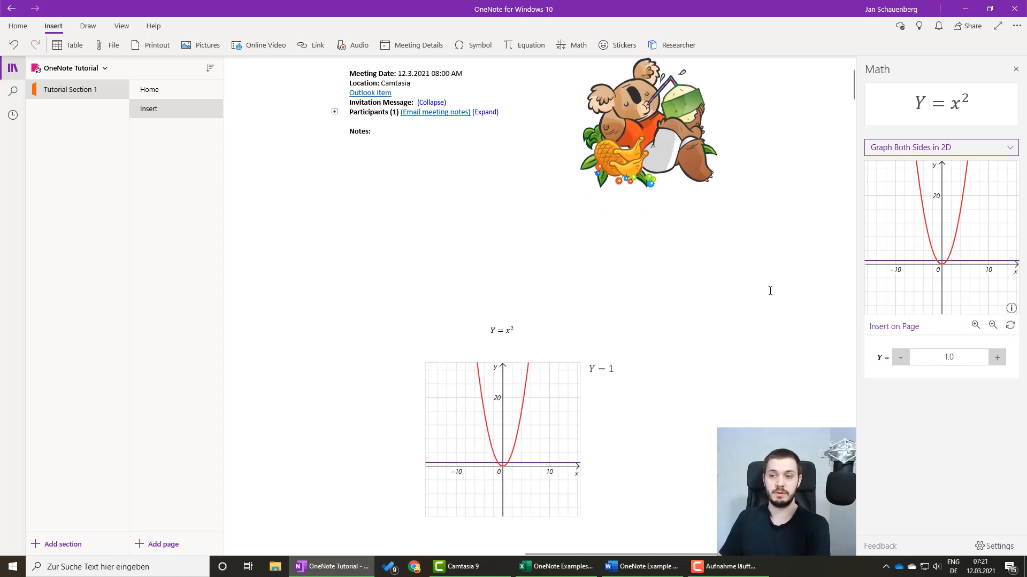
left_click(1015, 69)
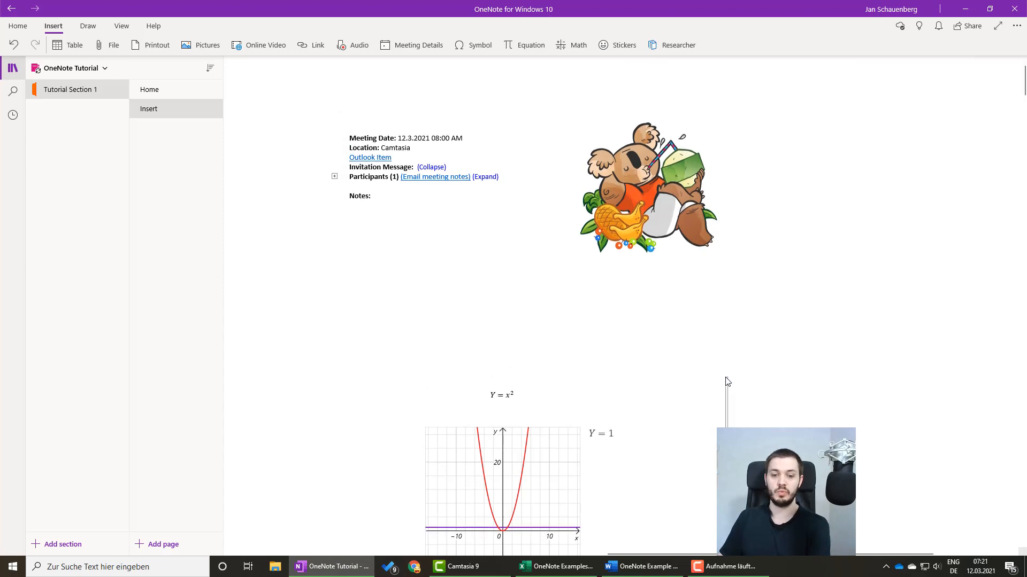
- Search for OneNote in the Researcher and browse the suggested topics and website sources
left_click_drag(725, 377, 728, 360)
scroll(727, 361, "down", 4)
scroll(728, 360, "up", 4)
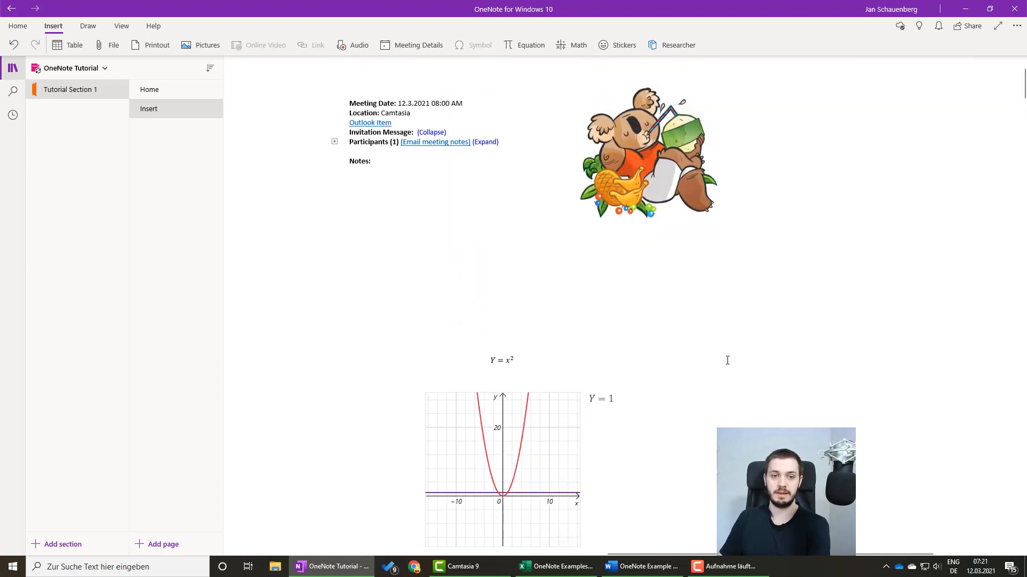
scroll(727, 360, "down", 1)
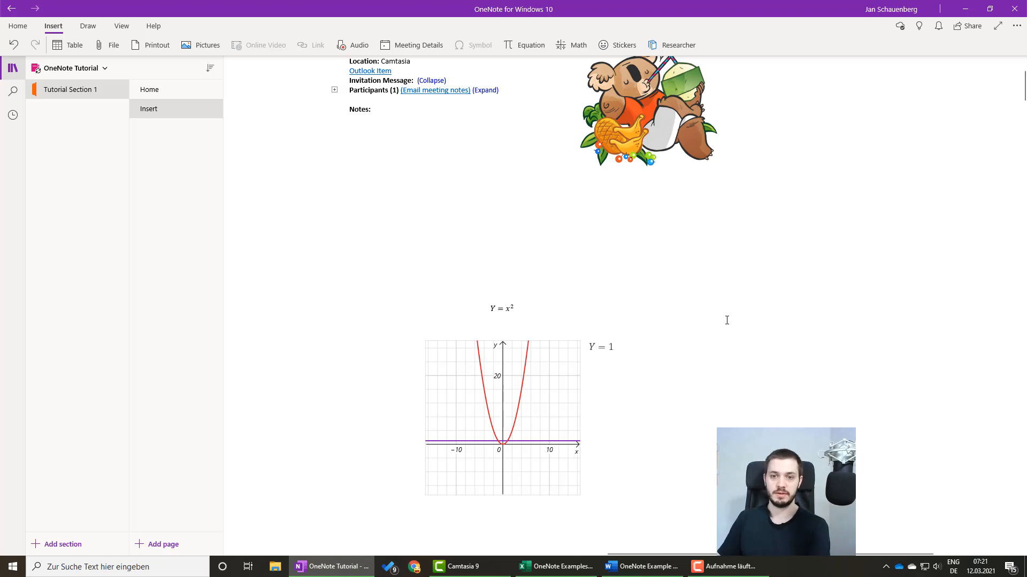
left_click(678, 45)
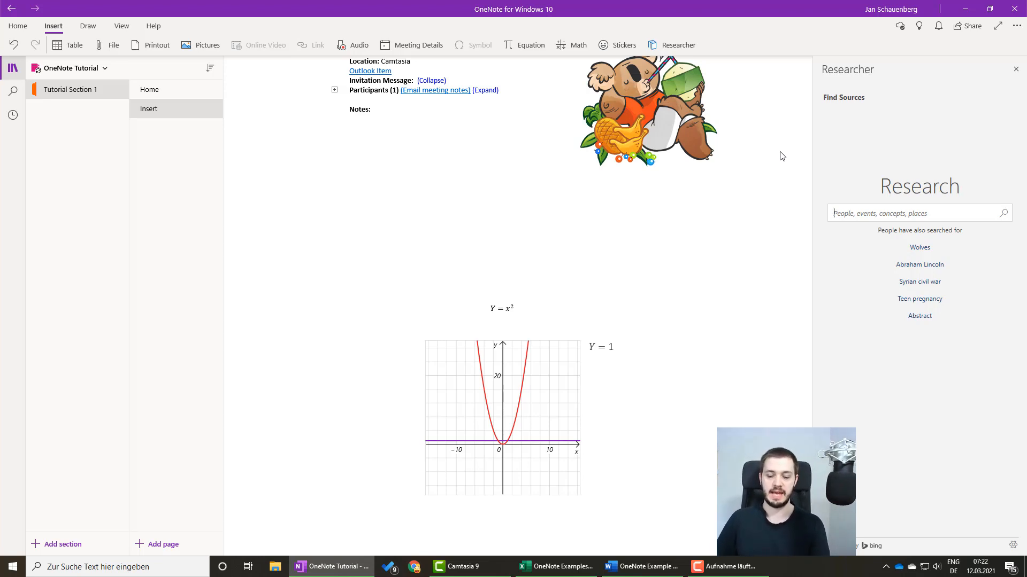
type("OneNote")
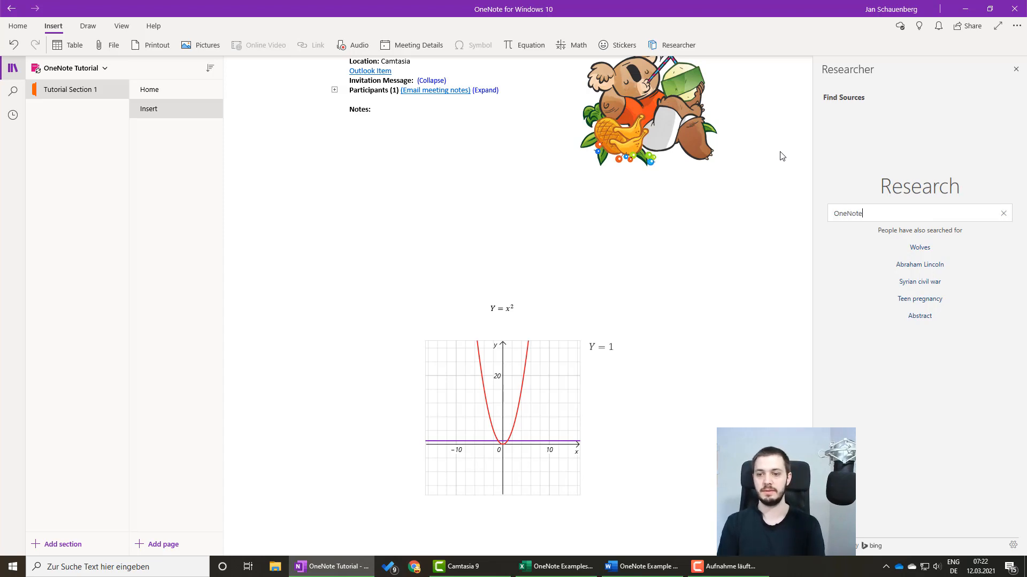
key("Return")
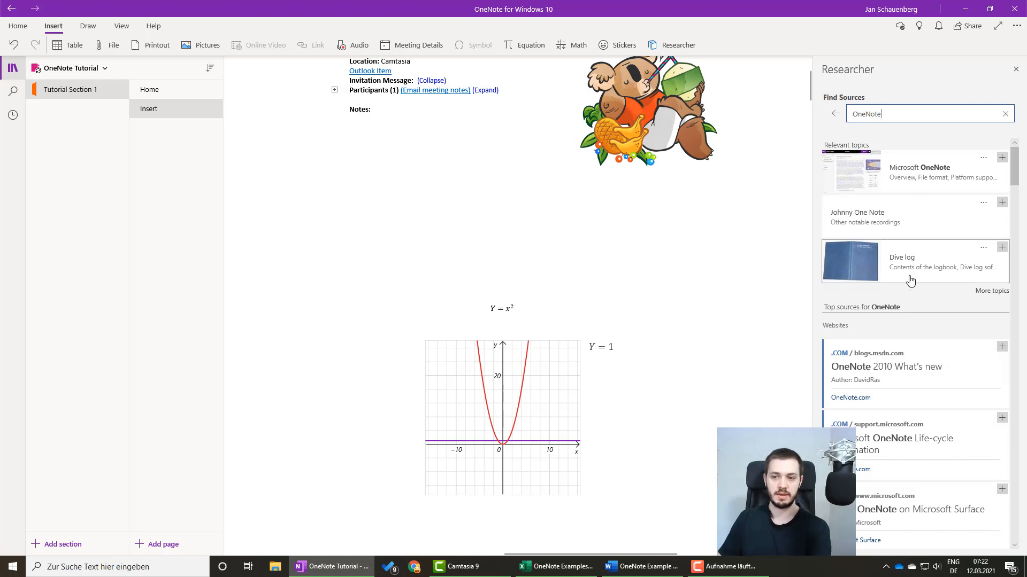
scroll(924, 166, "down", 5)
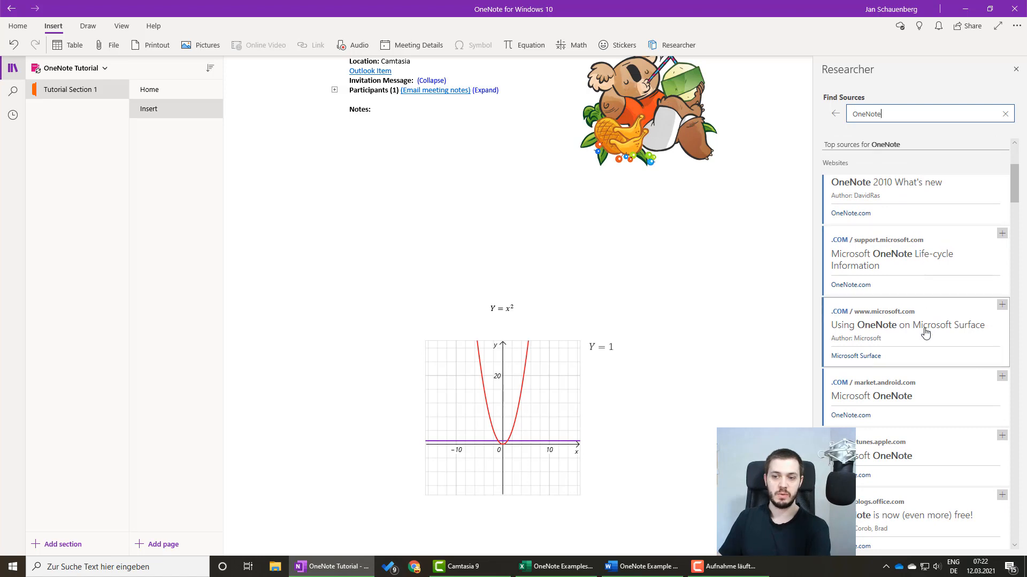
- Preview the Microsoft OneNote Life-cycle Information source from support.microsoft.com, add it to the page, and close the Researcher
left_click(913, 263)
left_click(835, 120)
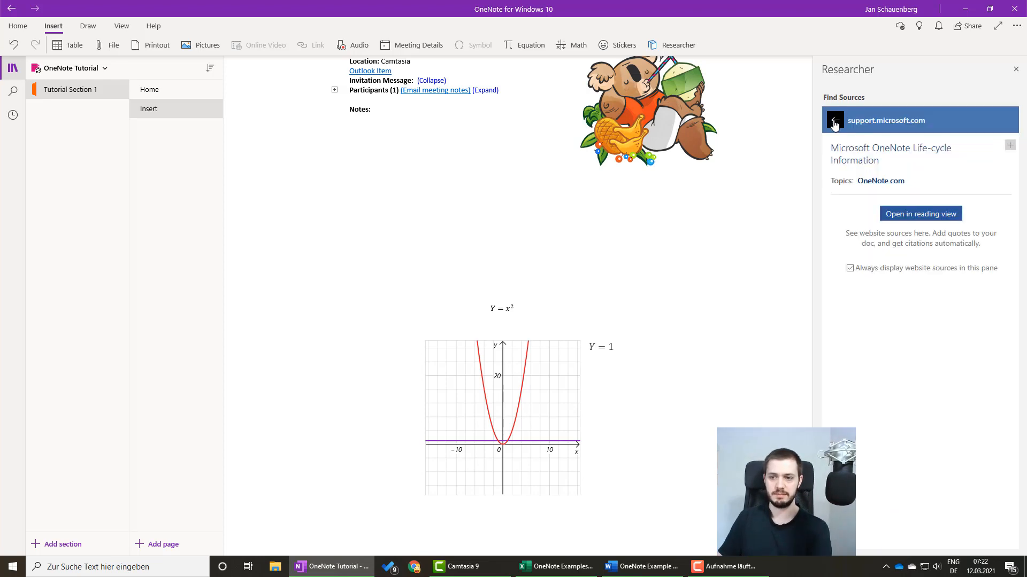
scroll(888, 240, "down", 3)
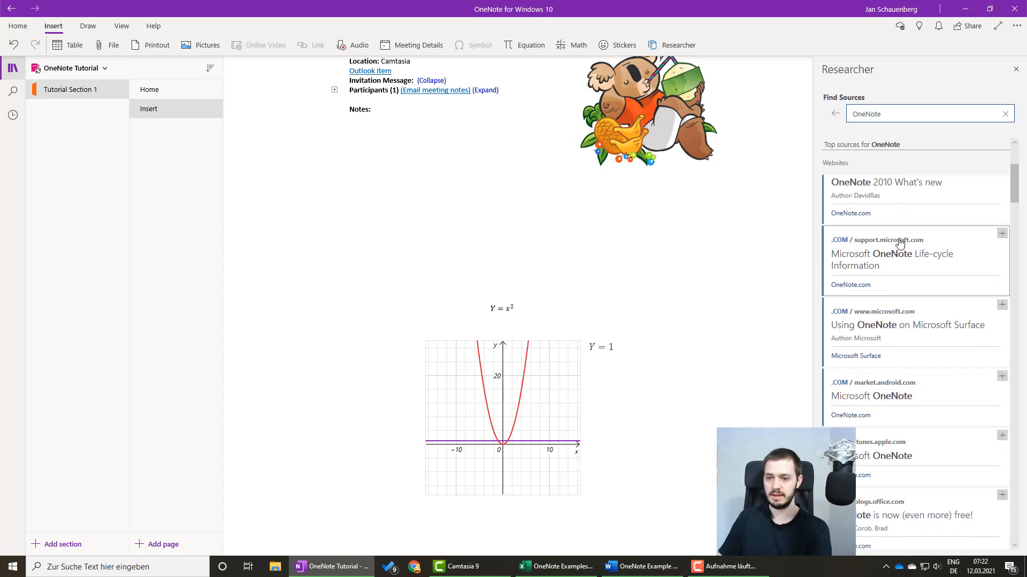
left_click(1001, 234)
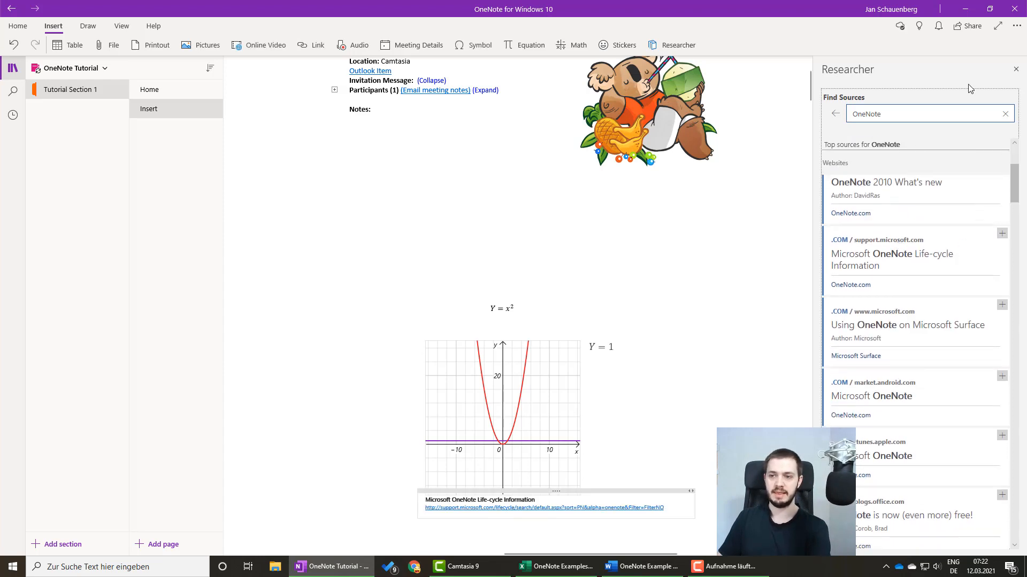
left_click(1016, 69)
- Move the Microsoft OneNote Life-cycle Information note to the right of the graph and deselect it
scroll(756, 337, "down", 3)
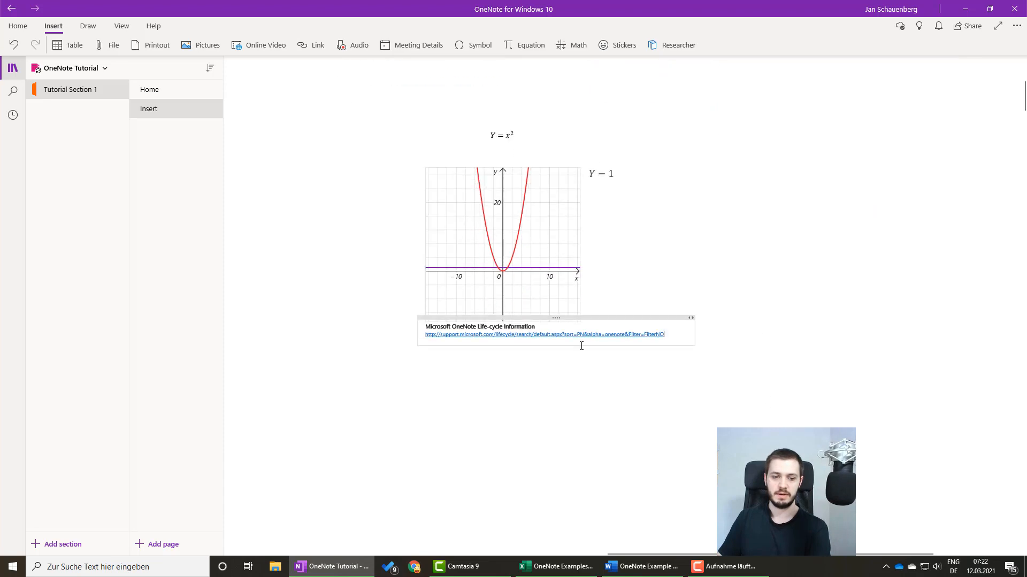
left_click_drag(601, 319, 856, 163)
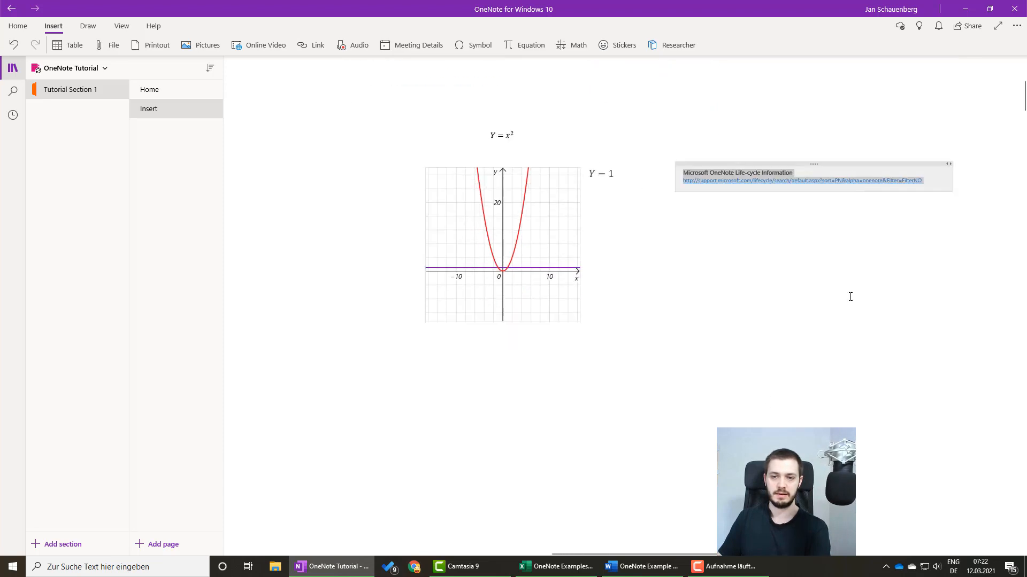
left_click(837, 302)
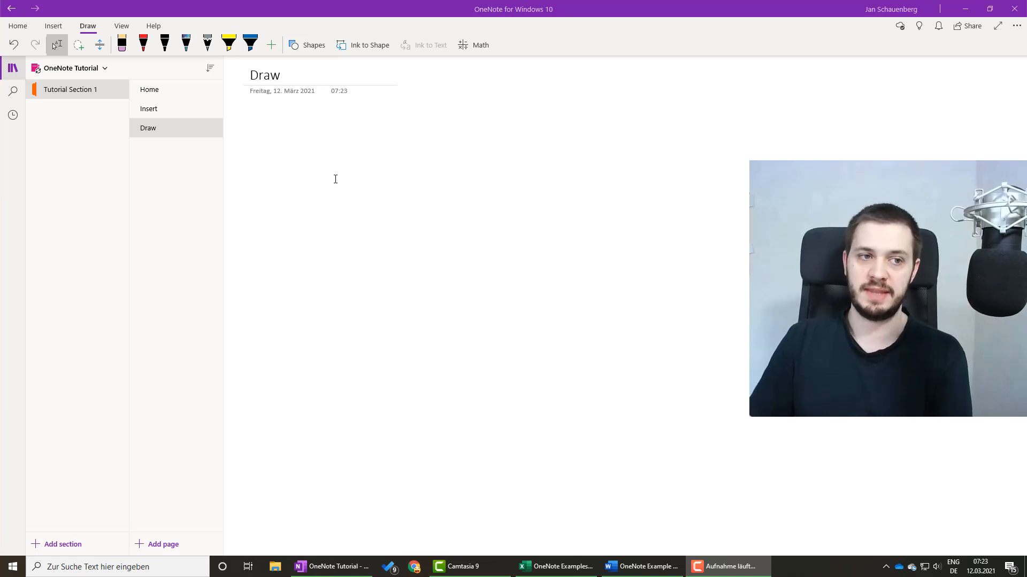
- View the pen types that can be added to the drawing tools
left_click(122, 45)
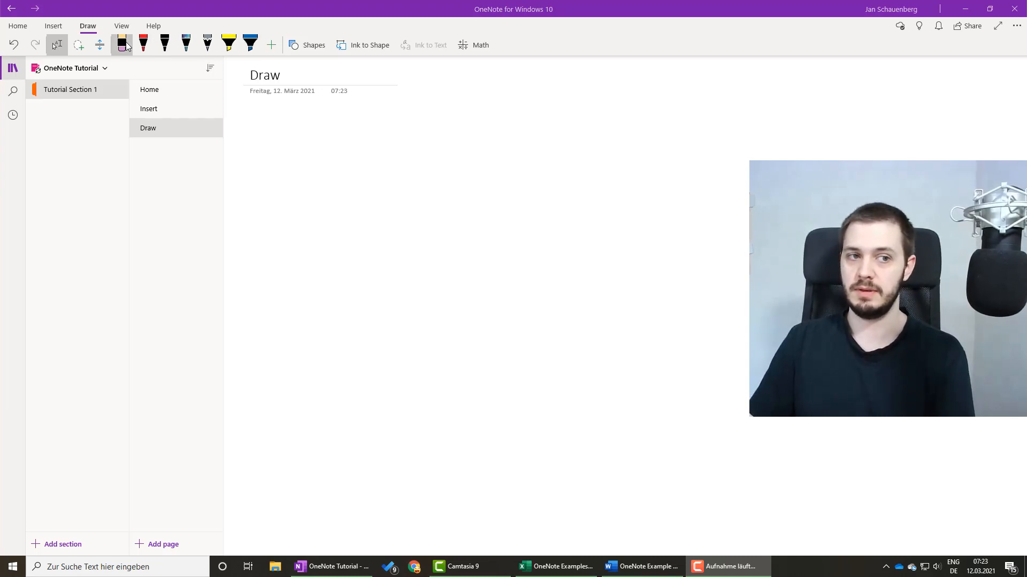
left_click(272, 46)
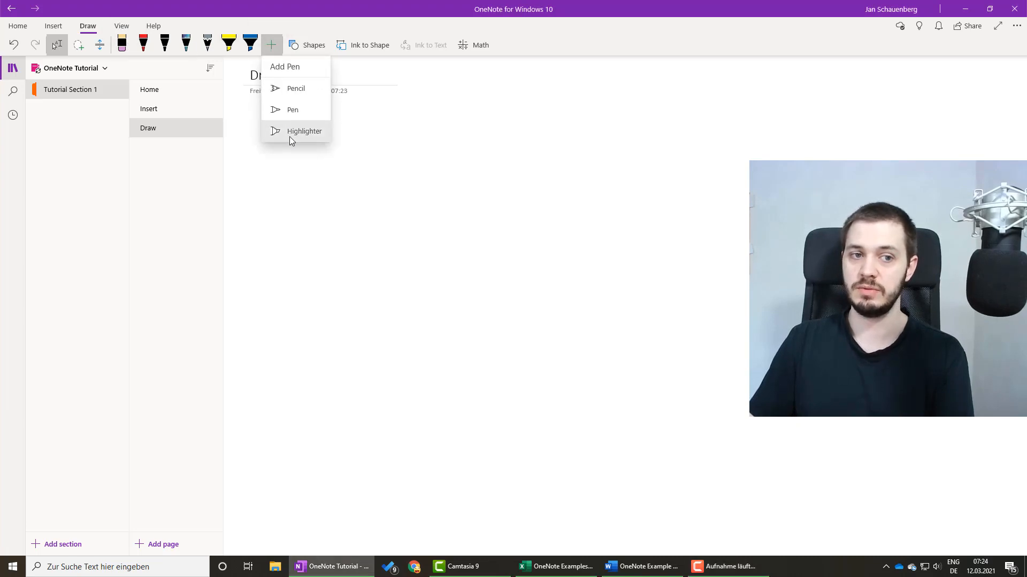
left_click(271, 45)
- Check the black pen's thickness and color options, and draw a smiley with two eye strokes and a curved mouth on the Draw page
left_click(166, 45)
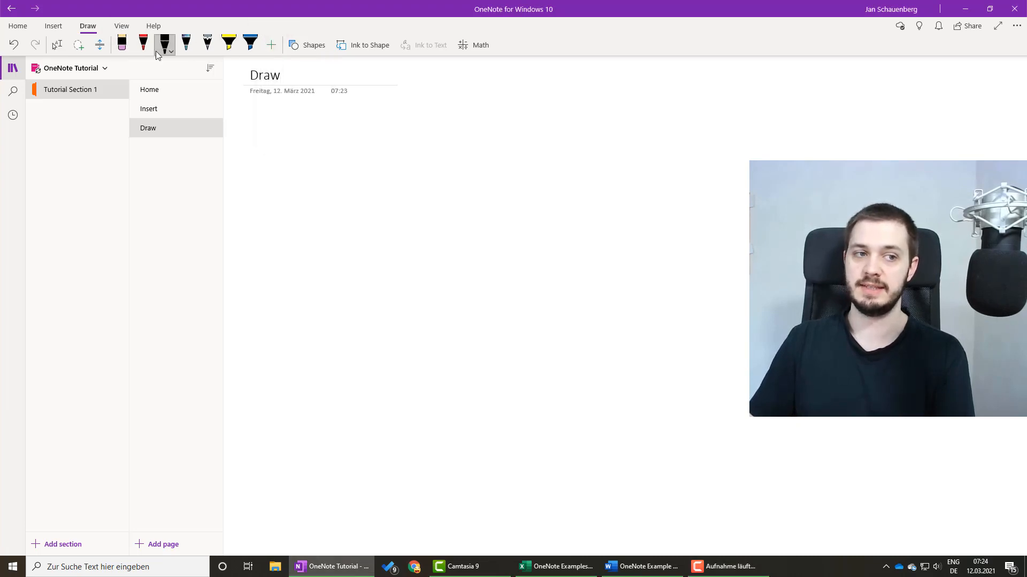
left_click(171, 52)
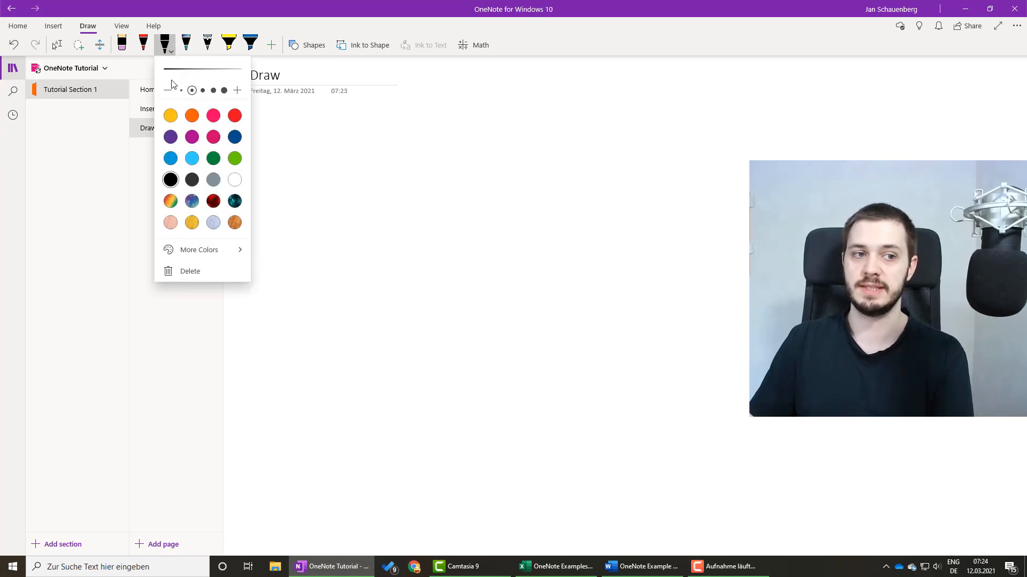
left_click(169, 51)
left_click_drag(433, 167, 434, 207)
left_click_drag(507, 170, 510, 202)
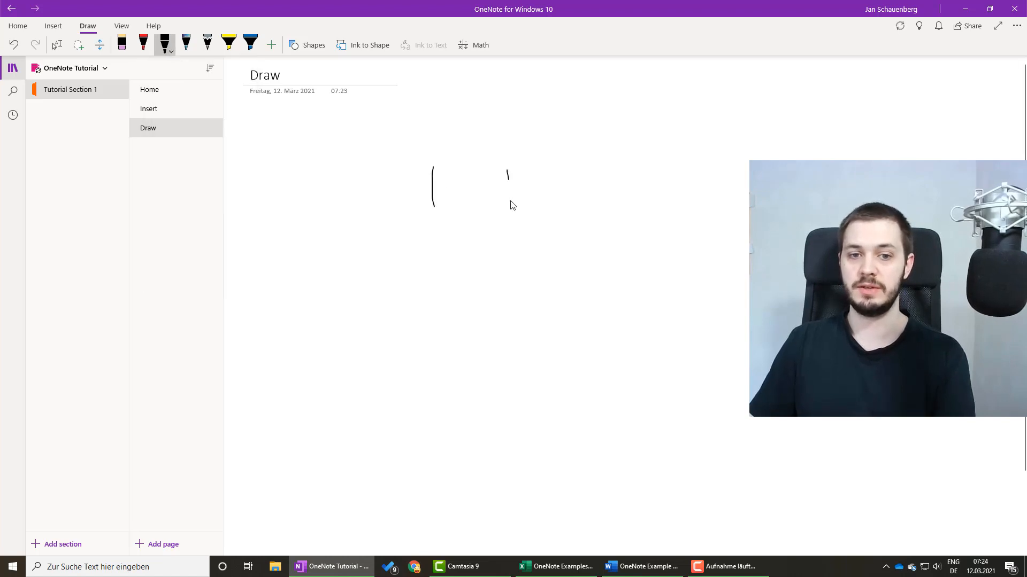
left_click_drag(398, 219, 581, 222)
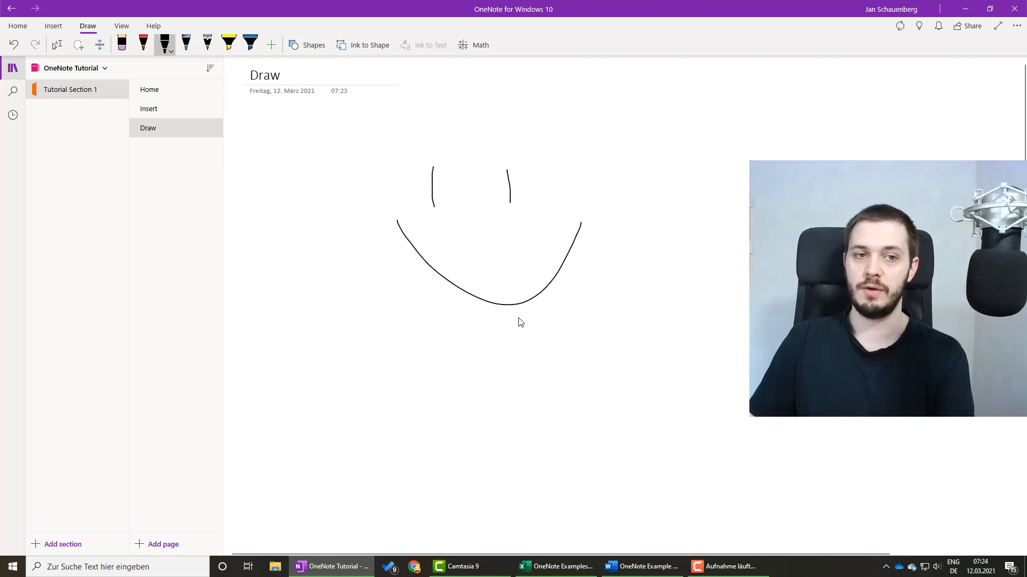
- Erase the smiley's eye and mouth strokes from the Draw page and reselect the black pen
left_click(122, 45)
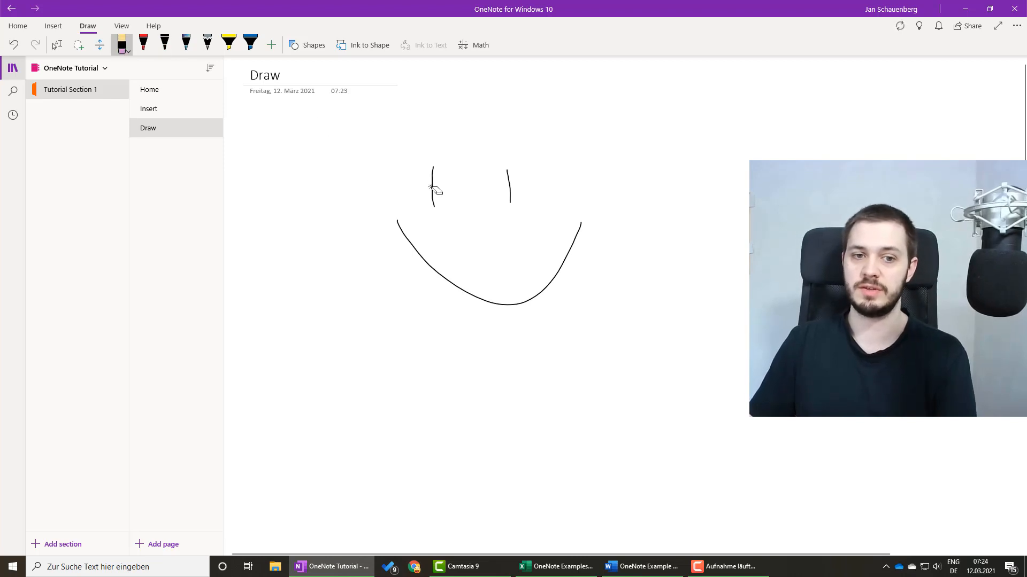
left_click_drag(436, 190, 395, 182)
left_click_drag(546, 193, 542, 284)
left_click(165, 45)
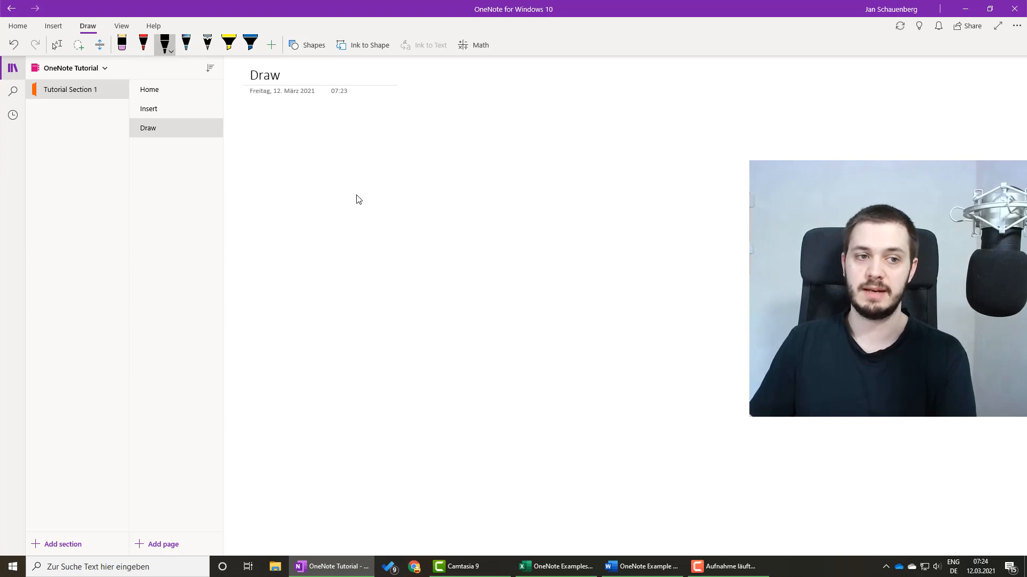
- Add two separate notes reading "Text" on the Draw page, the second one further right and slightly higher than the first
left_click(56, 45)
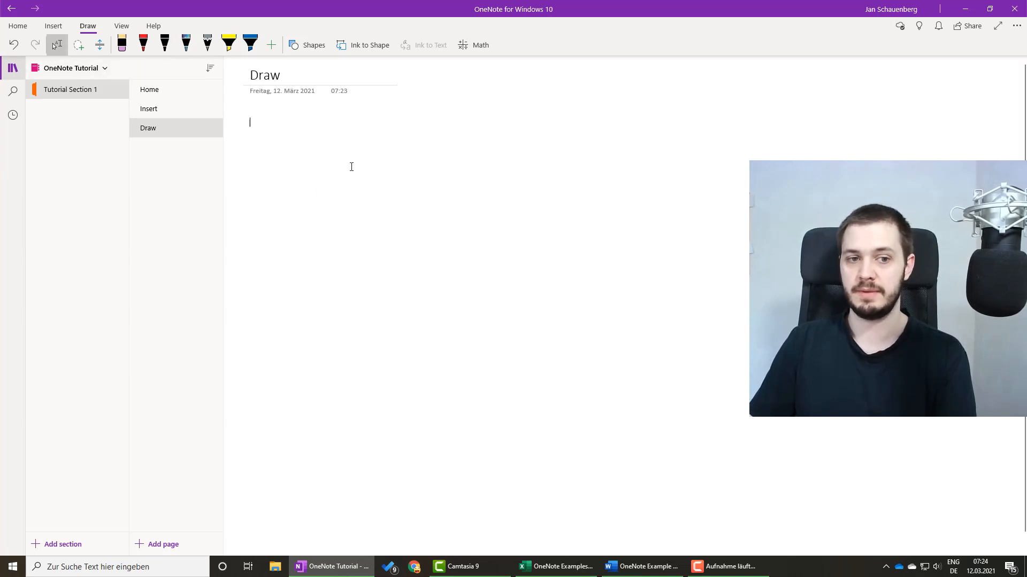
left_click(427, 231)
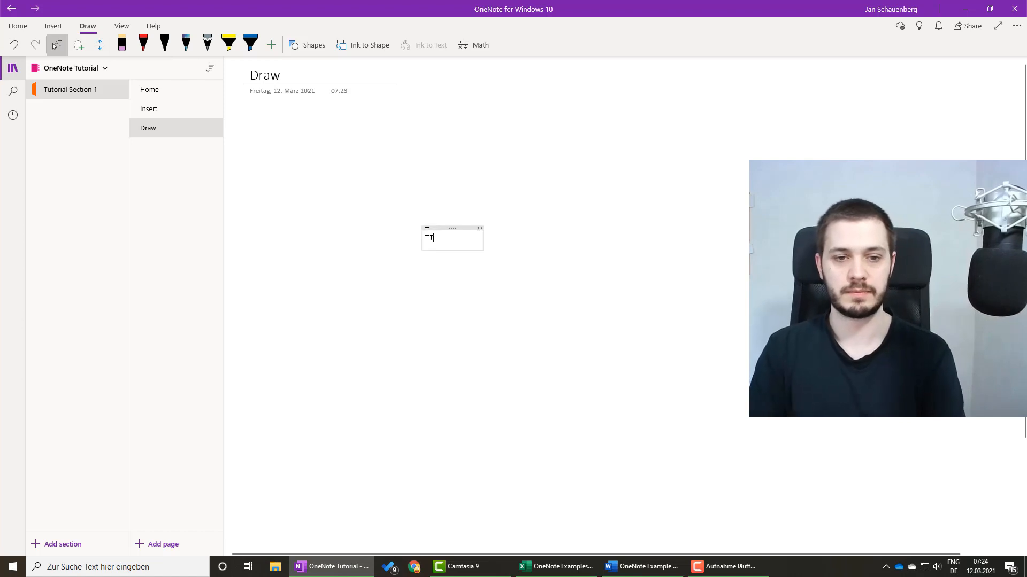
type("Text")
left_click(749, 186)
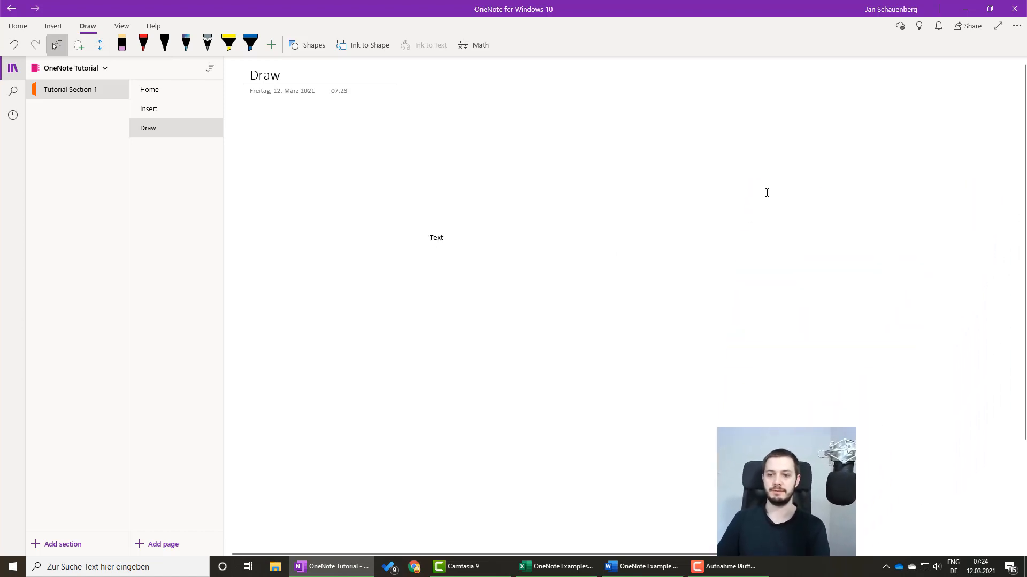
type("Text")
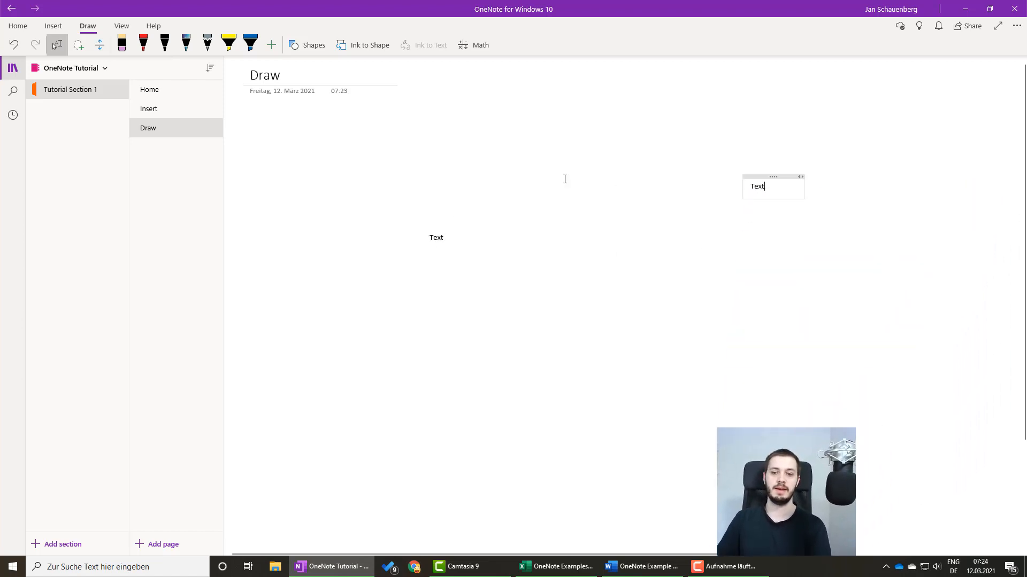
- Draw a freehand arrow with the black pen between the two Text notes and erase it again
left_click(165, 43)
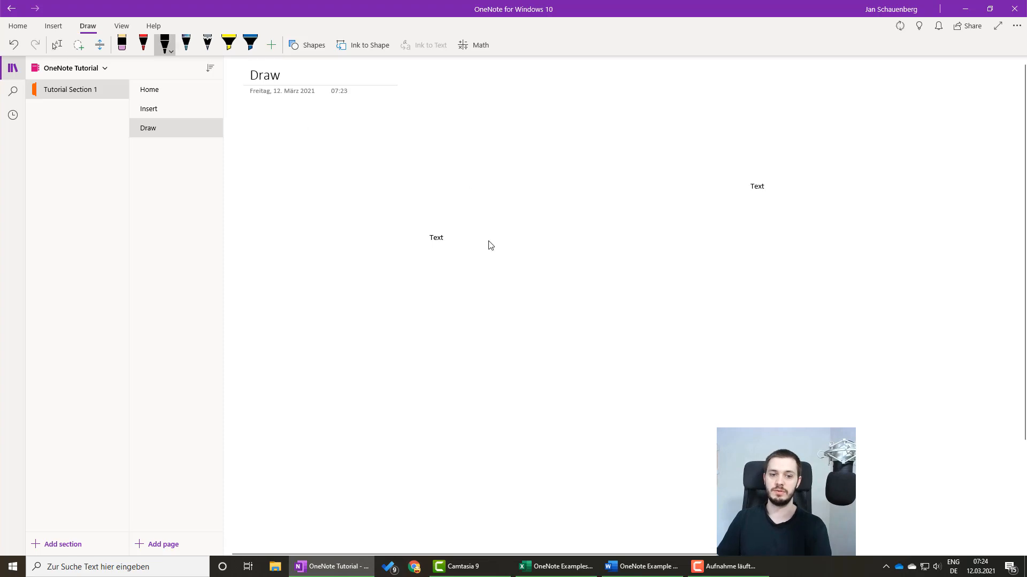
left_click_drag(490, 227, 734, 198)
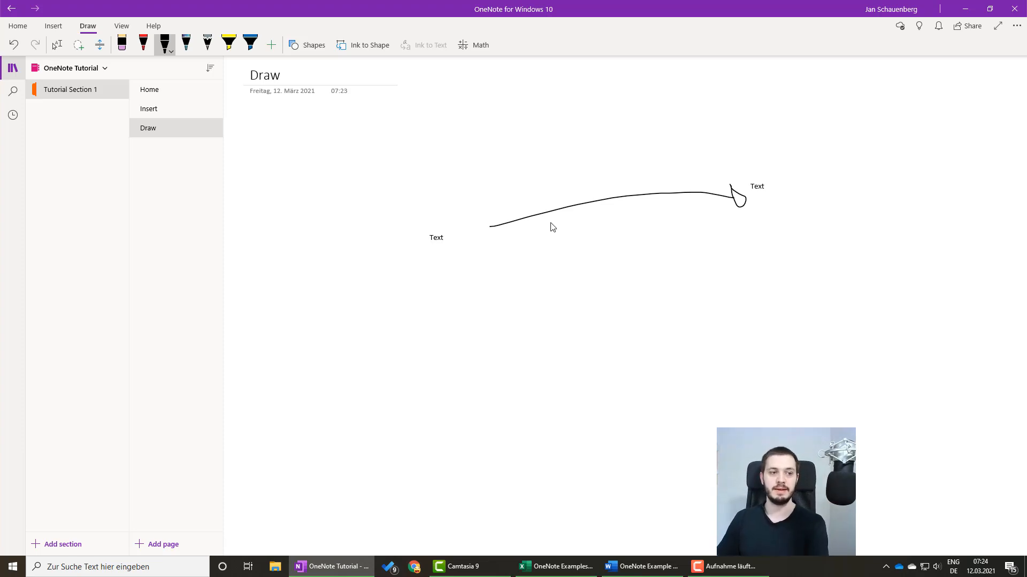
left_click(122, 48)
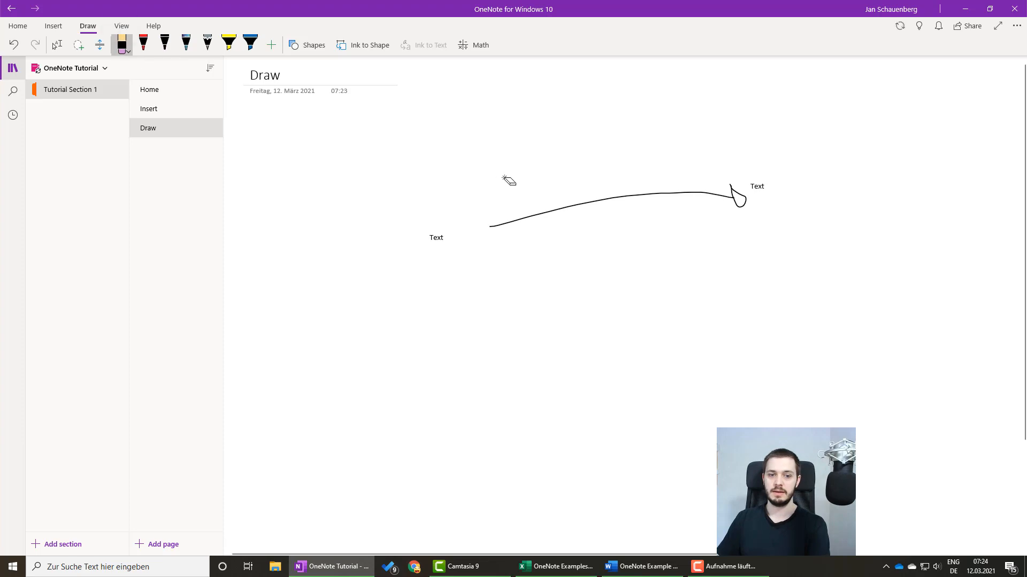
mouse_move(509, 179)
left_mouse_down()
mouse_move(619, 226)
mouse_move(725, 203)
mouse_move(710, 218)
left_mouse_up()
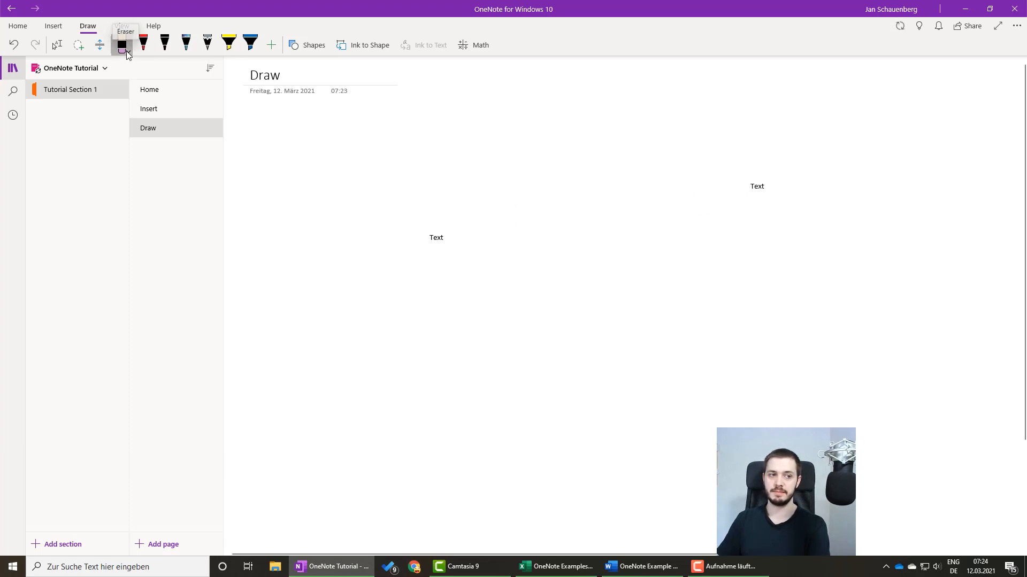
- Check the available eraser types and choose the Stroke Eraser
left_click(127, 53)
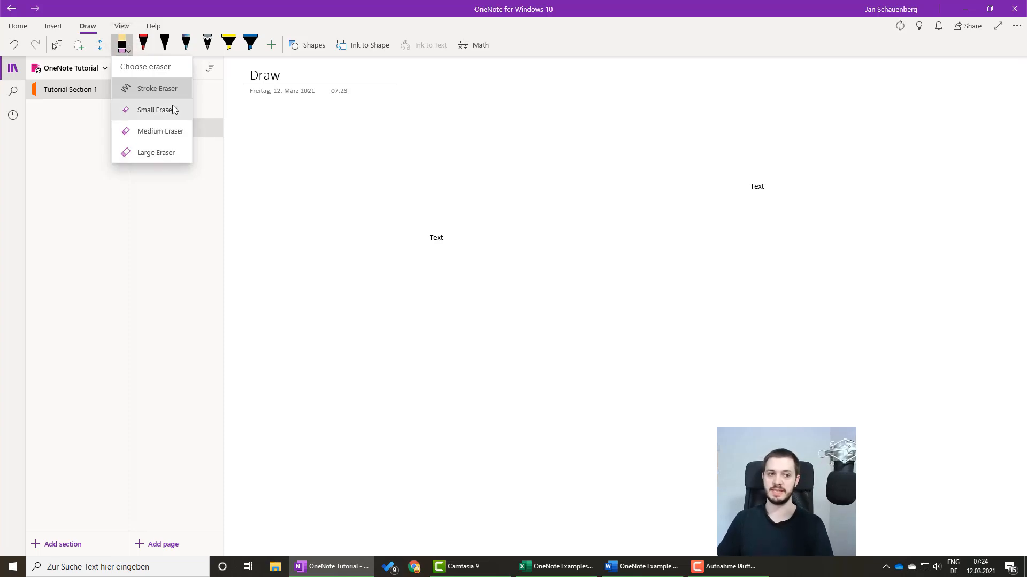
left_click(131, 93)
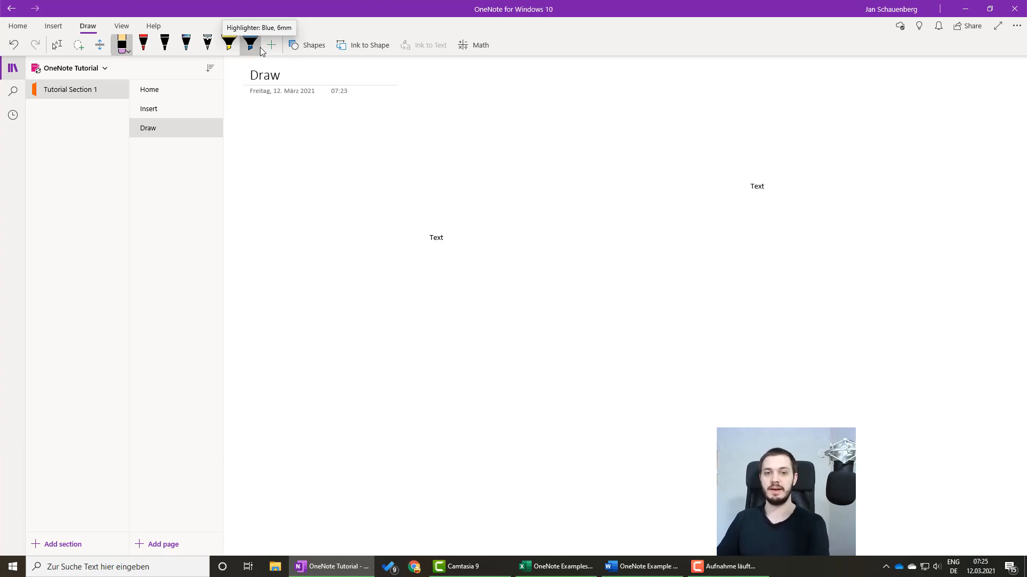
- Insert a straight single-headed arrow shape from the left Text note to the right one, and look over the other available shapes
left_click(297, 47)
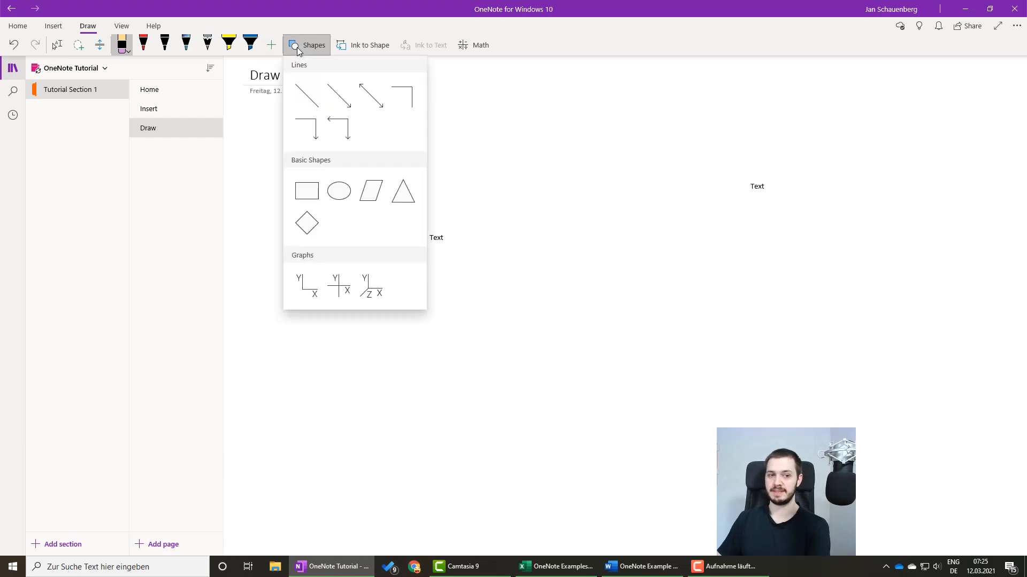
left_click(339, 96)
left_click_drag(495, 227, 736, 196)
left_click(672, 267)
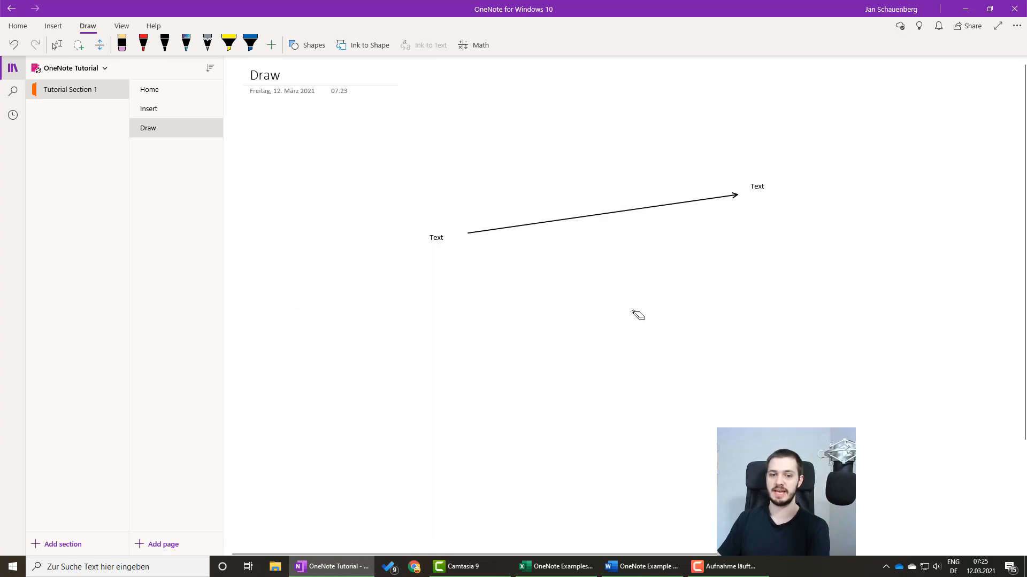
left_click(297, 45)
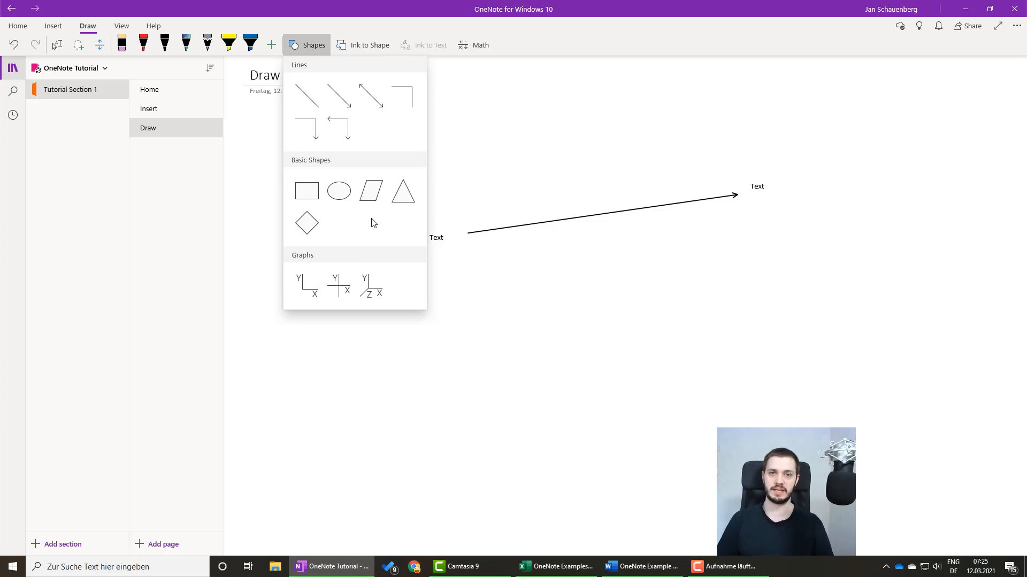
left_click(311, 44)
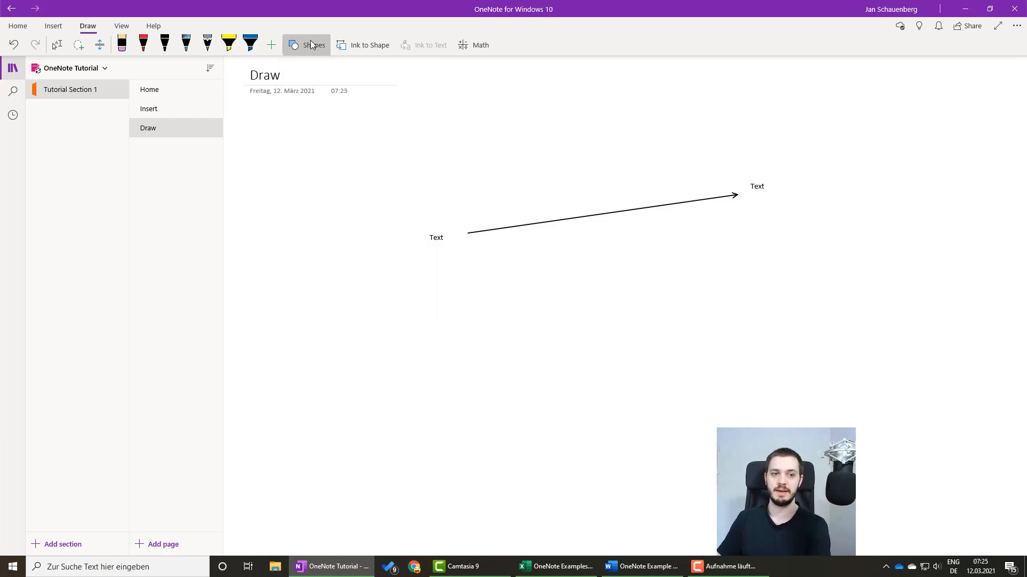
- With Ink to Shape on, draw a circle and a rectangle beneath the arrow using the black pen, and switch the conversion off
left_click(361, 48)
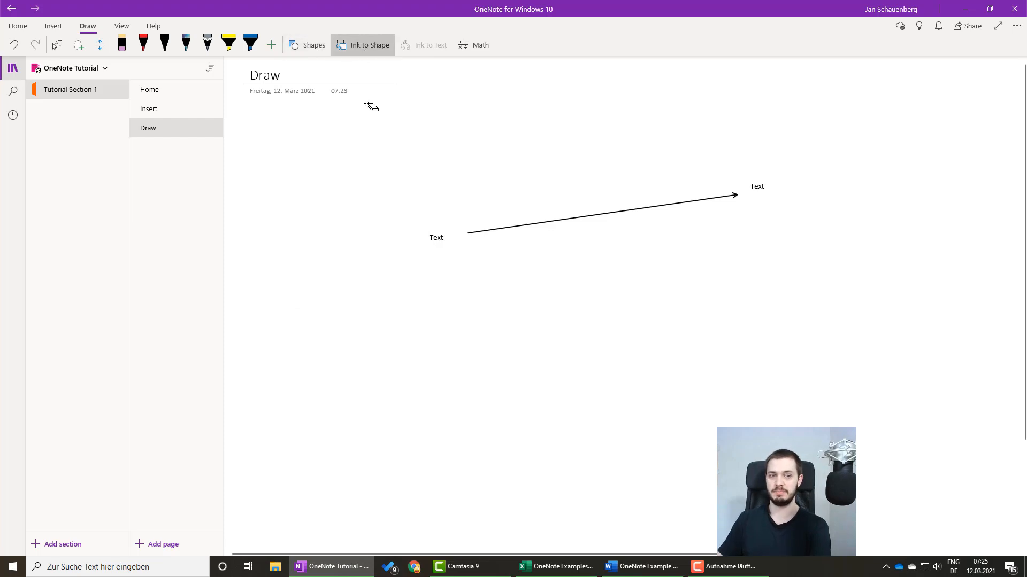
left_click(164, 45)
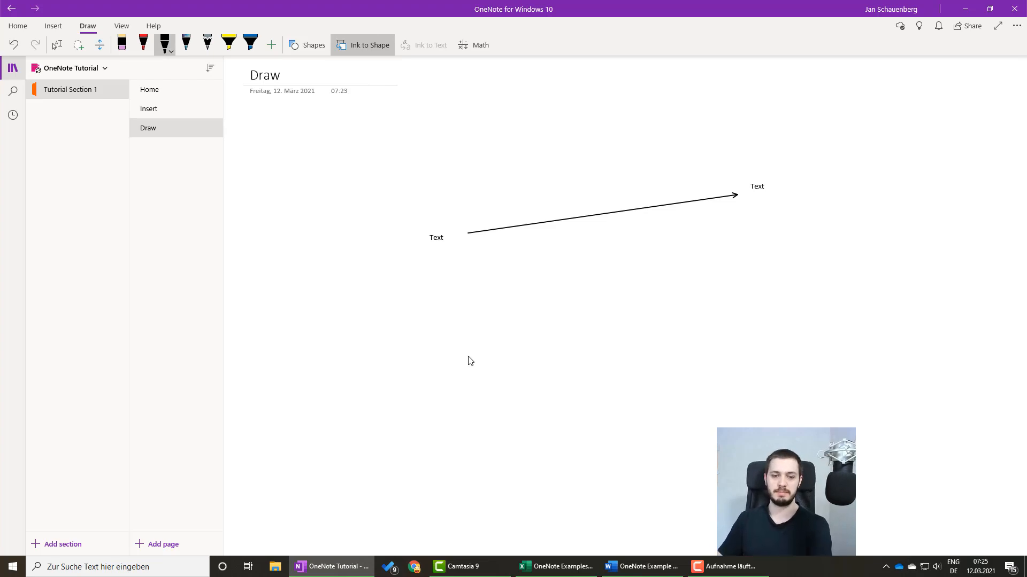
mouse_move(483, 341)
left_mouse_down()
mouse_move(451, 351)
mouse_move(522, 413)
mouse_move(492, 339)
mouse_move(477, 339)
left_mouse_up()
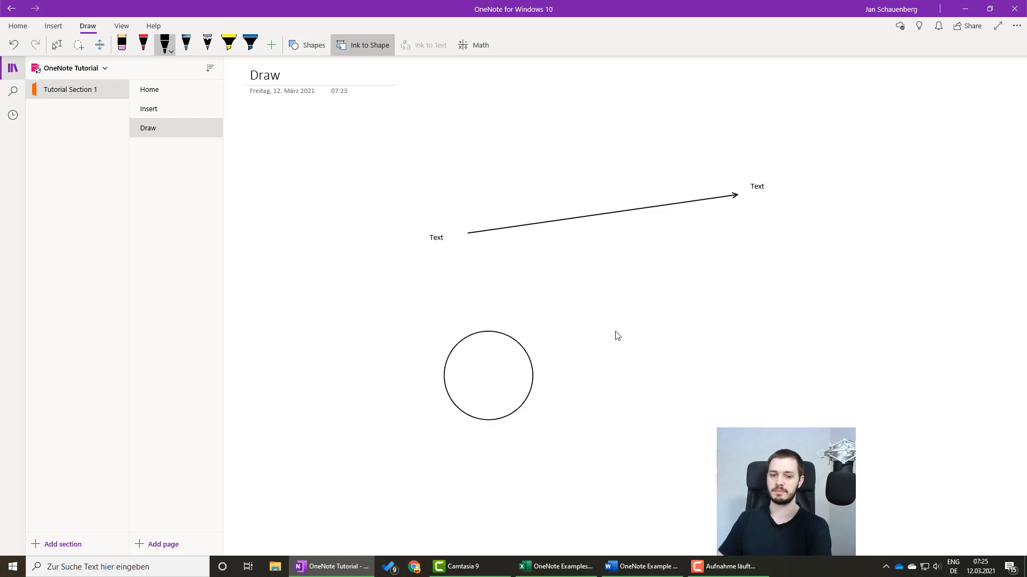
mouse_move(615, 332)
left_mouse_down()
mouse_move(626, 409)
mouse_move(722, 374)
mouse_move(663, 334)
mouse_move(616, 333)
left_mouse_up()
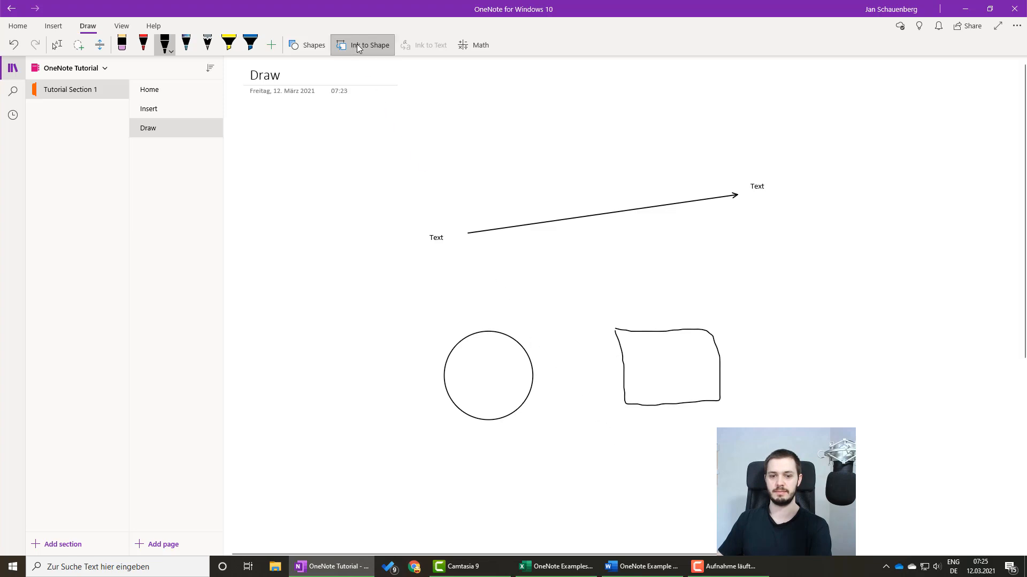
left_click_drag(616, 332, 616, 339)
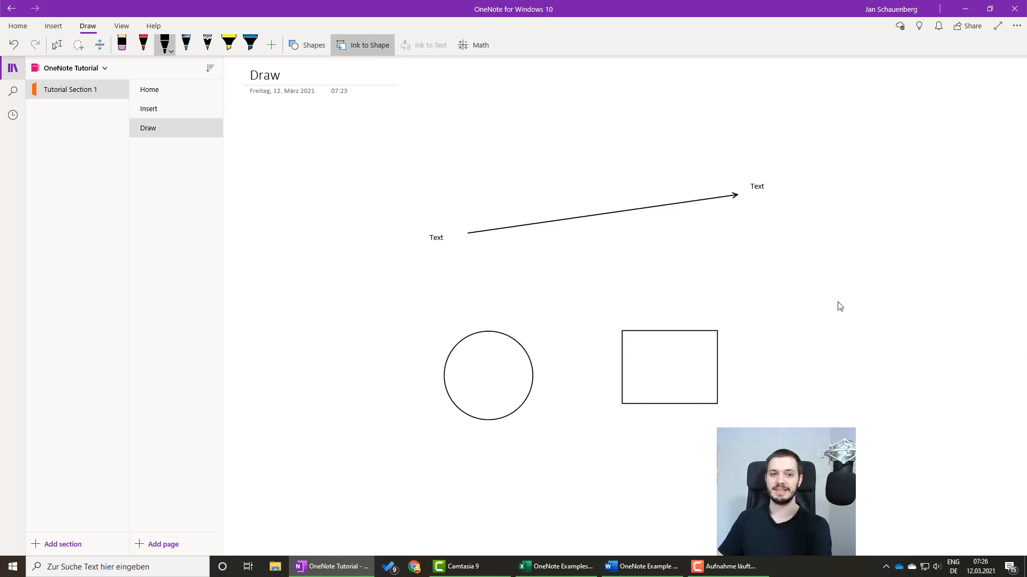
left_click(358, 45)
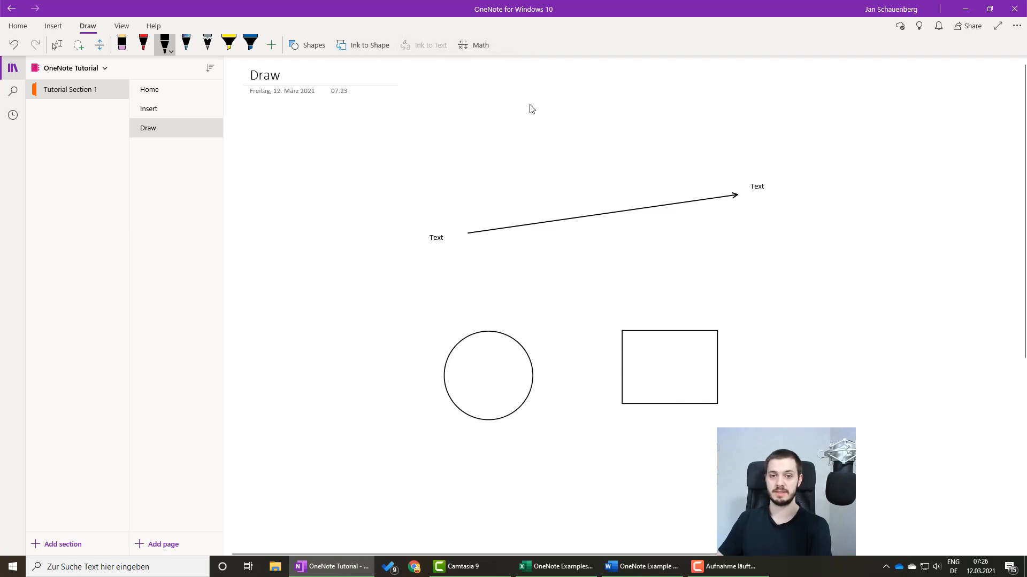
- Handwrite the equation y = x² above the arrow, display the Math tools, and lasso-select the whole equation
left_click_drag(532, 111, 537, 114)
mouse_move(545, 96)
left_mouse_down()
mouse_move(532, 131)
mouse_move(574, 102)
mouse_move(604, 110)
left_mouse_up()
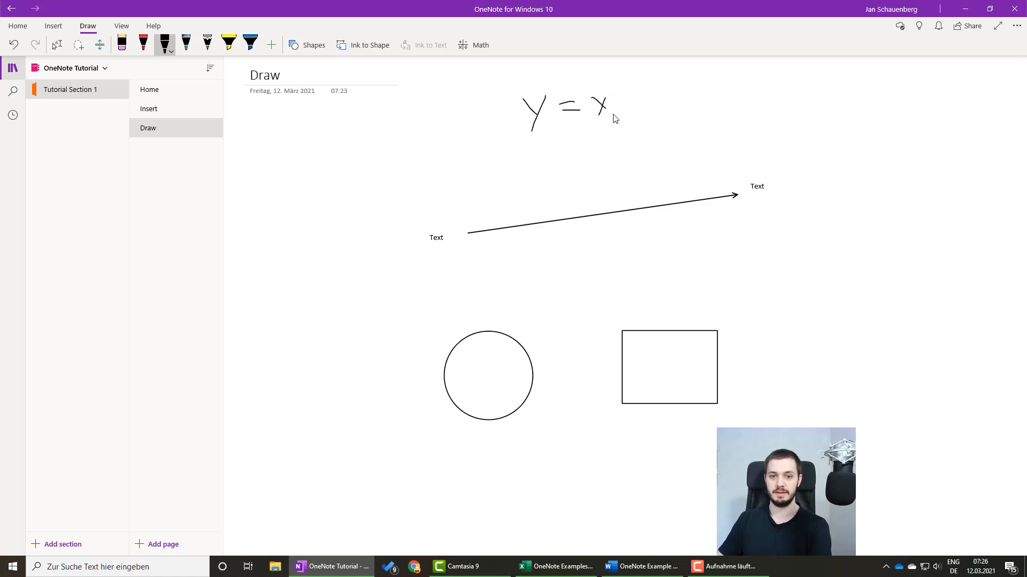
left_click(476, 46)
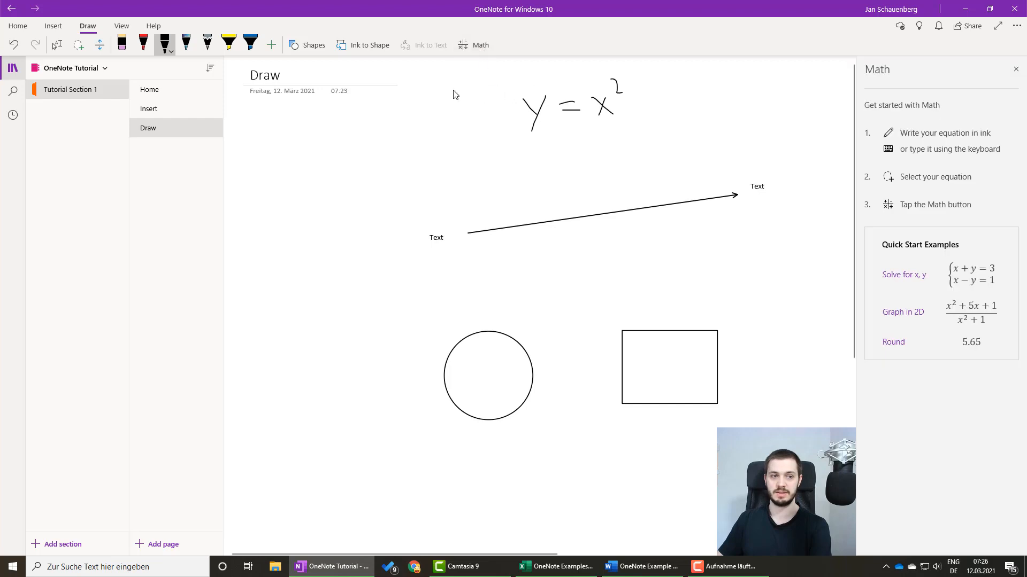
left_click(78, 45)
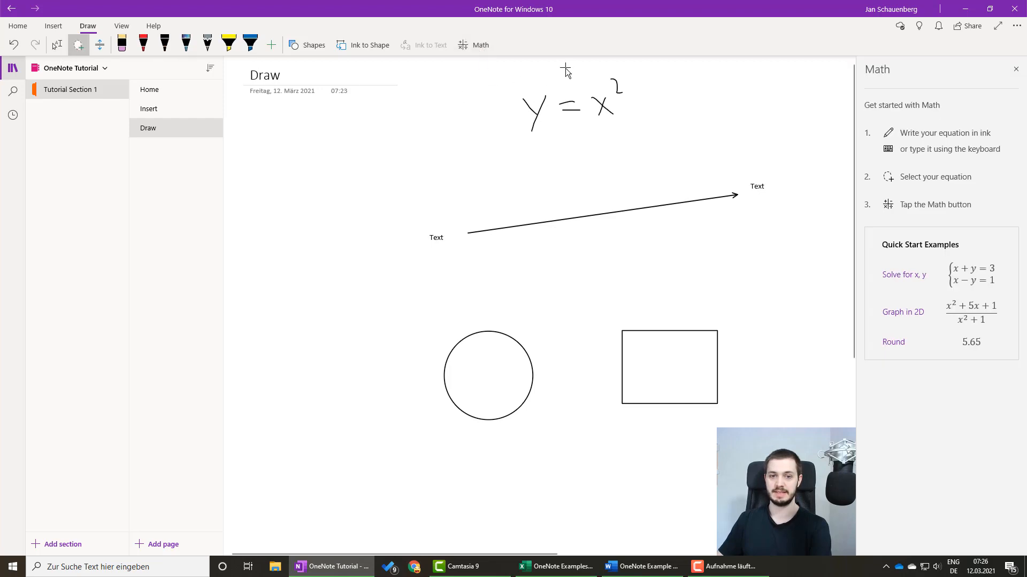
left_click_drag(558, 66, 603, 150)
left_click_drag(660, 137, 554, 74)
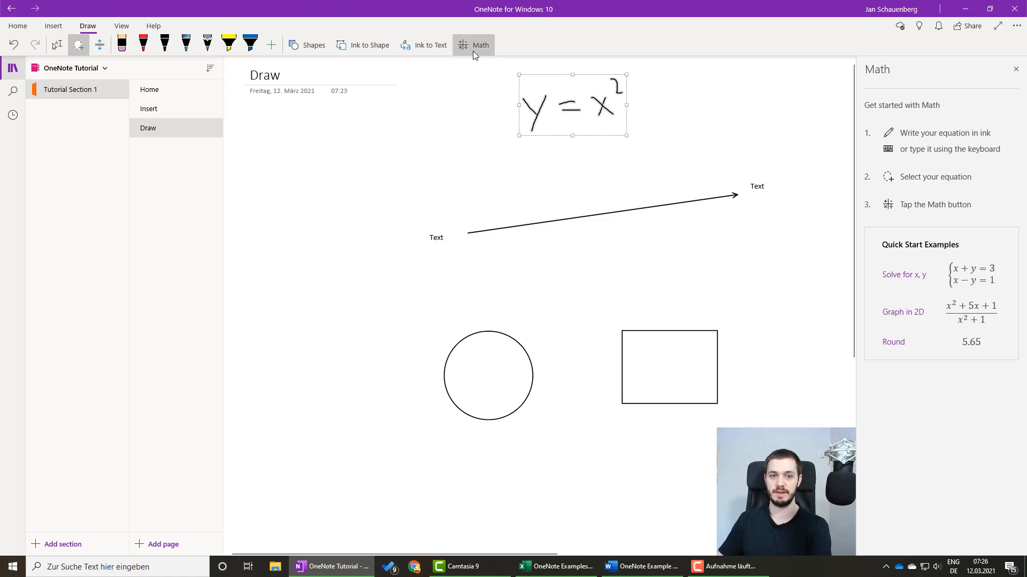
- Try converting the handwritten equation with Ink to Text and undo the conversion
left_click(438, 47)
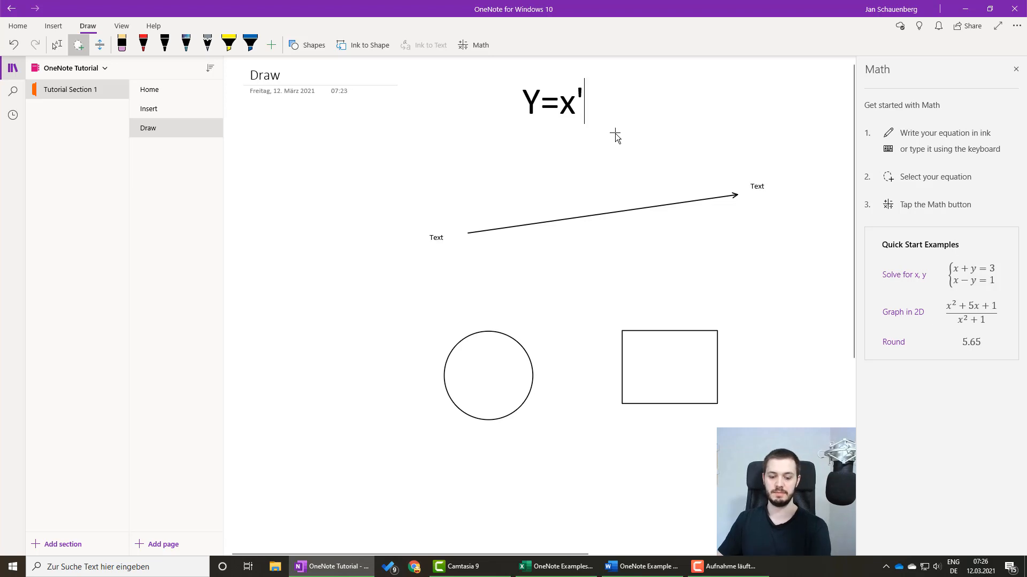
key("ctrl+z")
- Run Math on the selected equation, view it with Graph in 2D, and close the Math tools
left_click(467, 43)
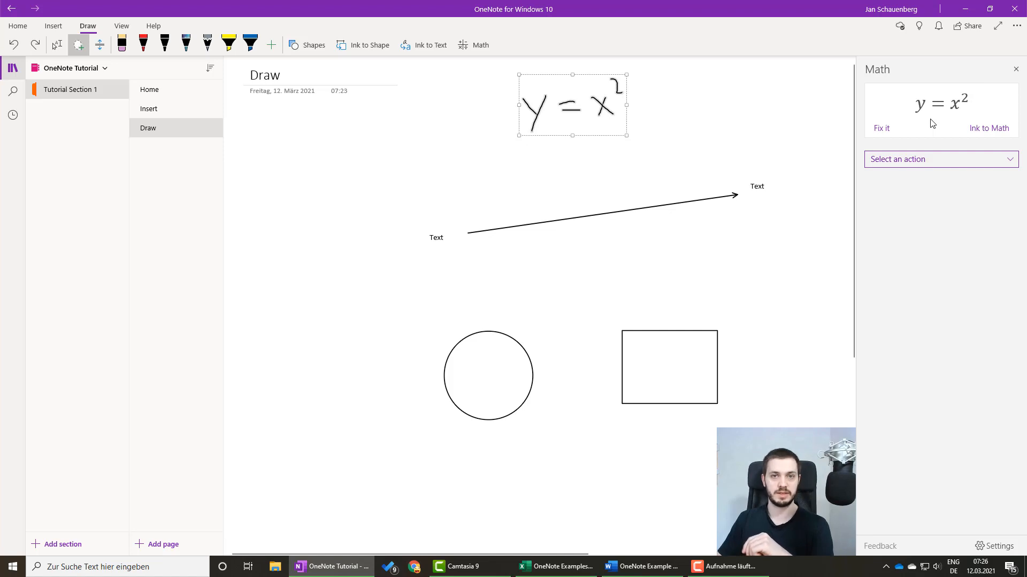
left_click(935, 157)
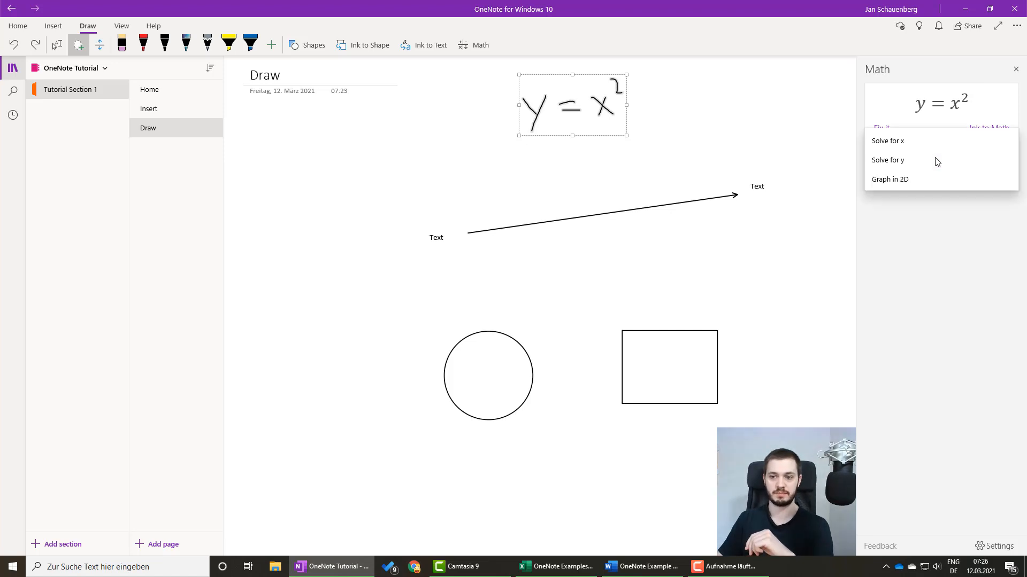
left_click(907, 180)
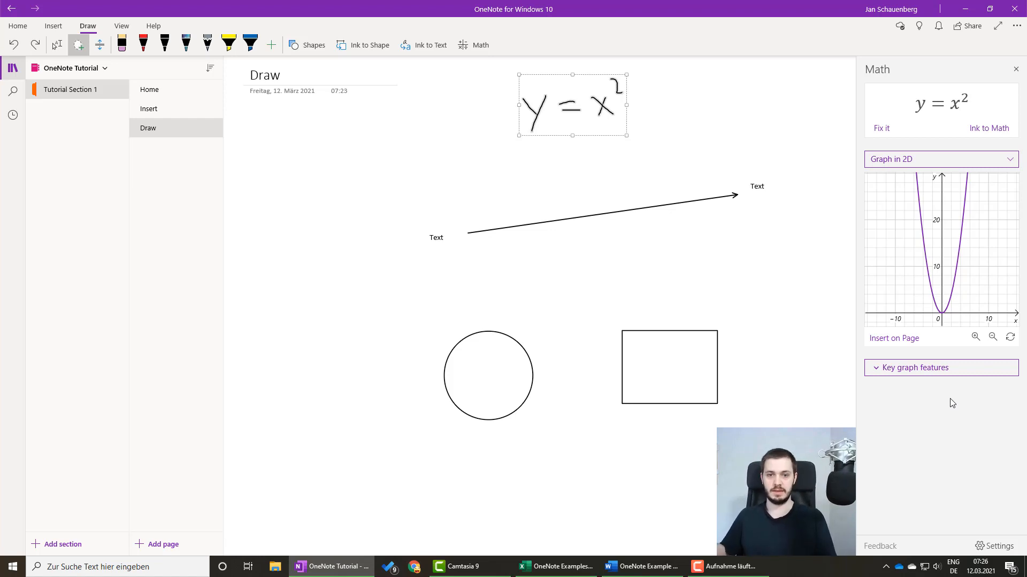
left_click(1015, 71)
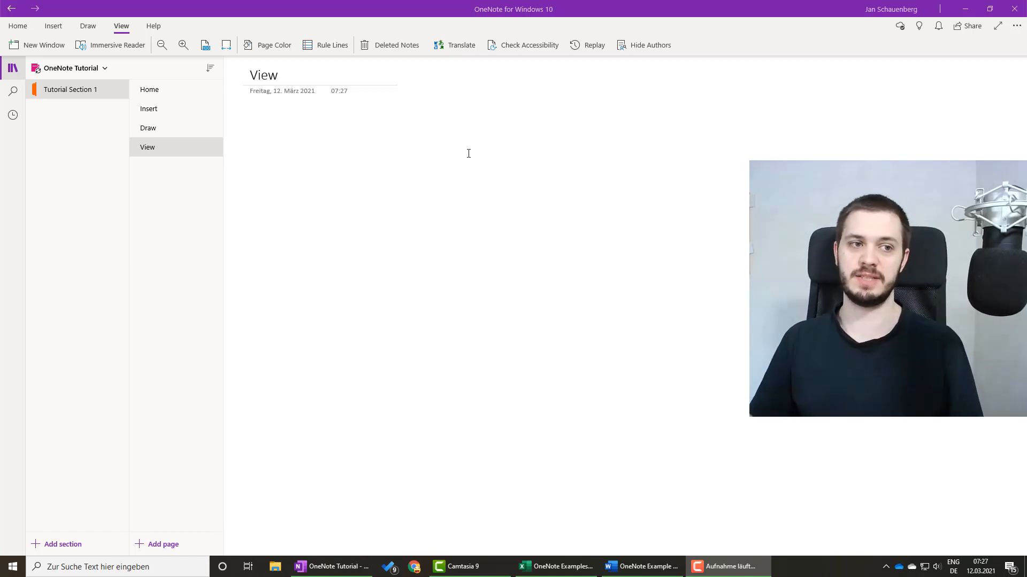
- Open the notebook in a second window, show the Draw page in the original window, and close the second window
left_click(40, 48)
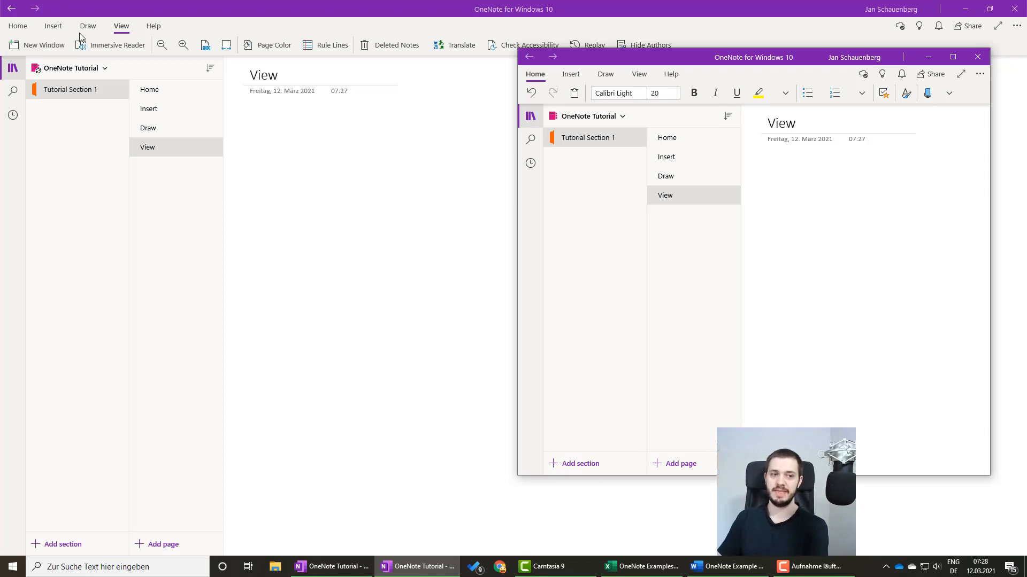
left_click(165, 133)
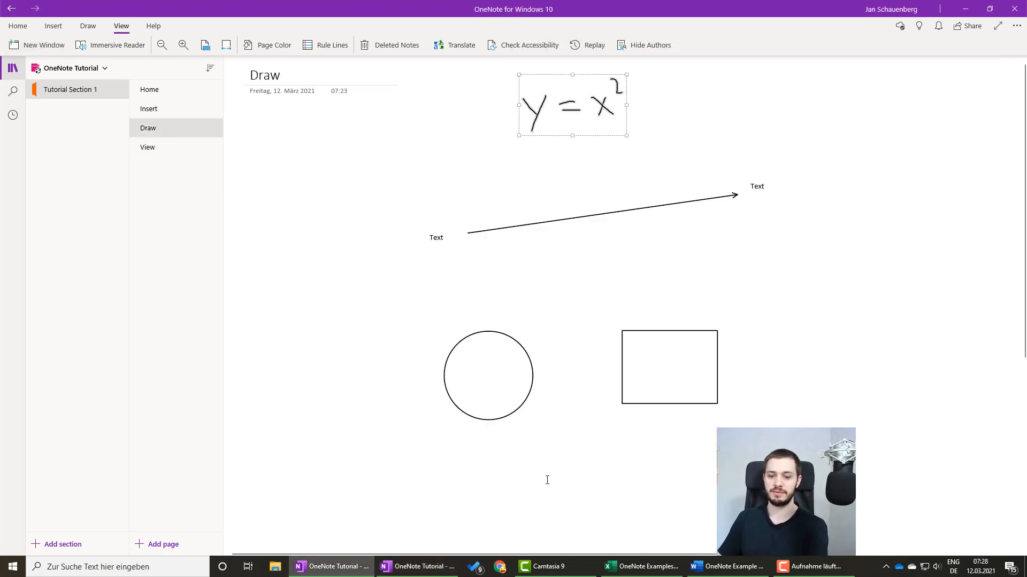
left_click(437, 572)
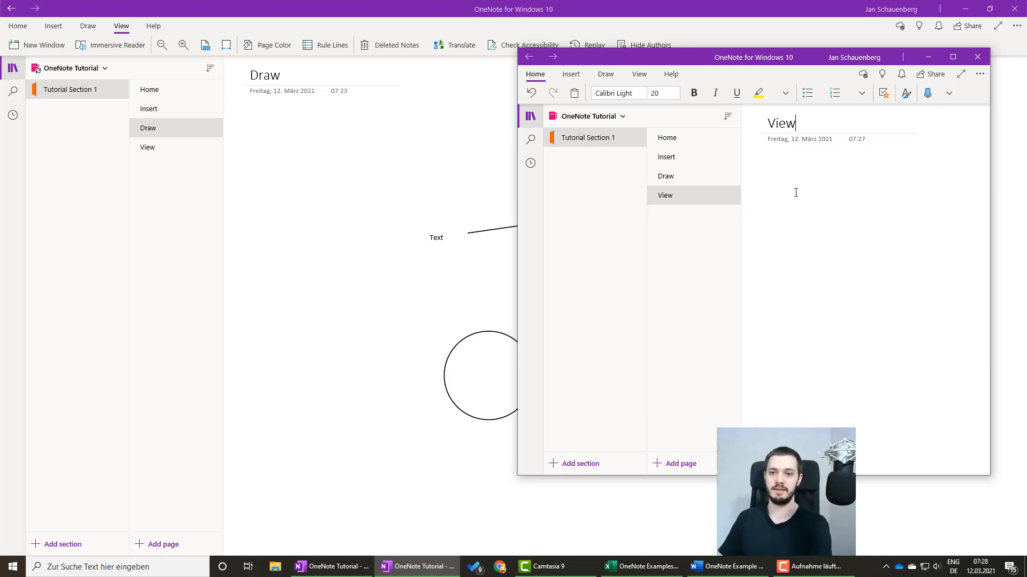
left_click(977, 57)
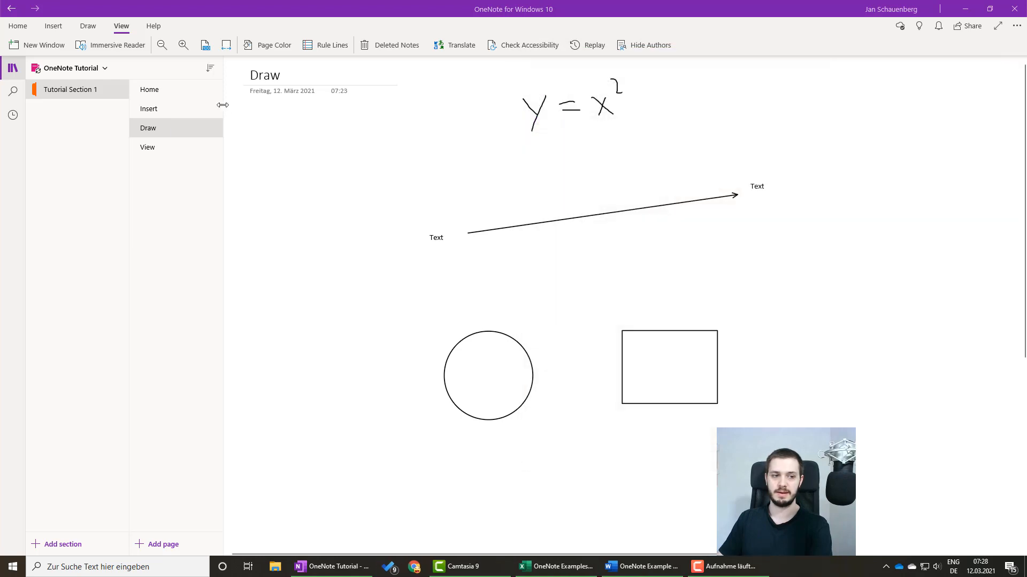
- Display the View page, zoom it in and out, fit it to Page Width, and return it to normal size
left_click(150, 146)
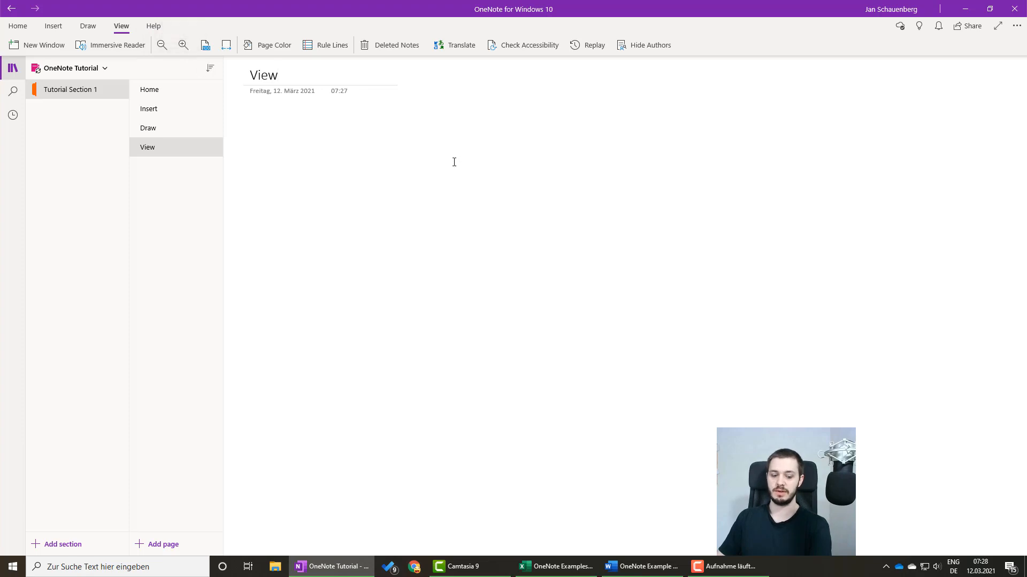
scroll(398, 132, "up", 3)
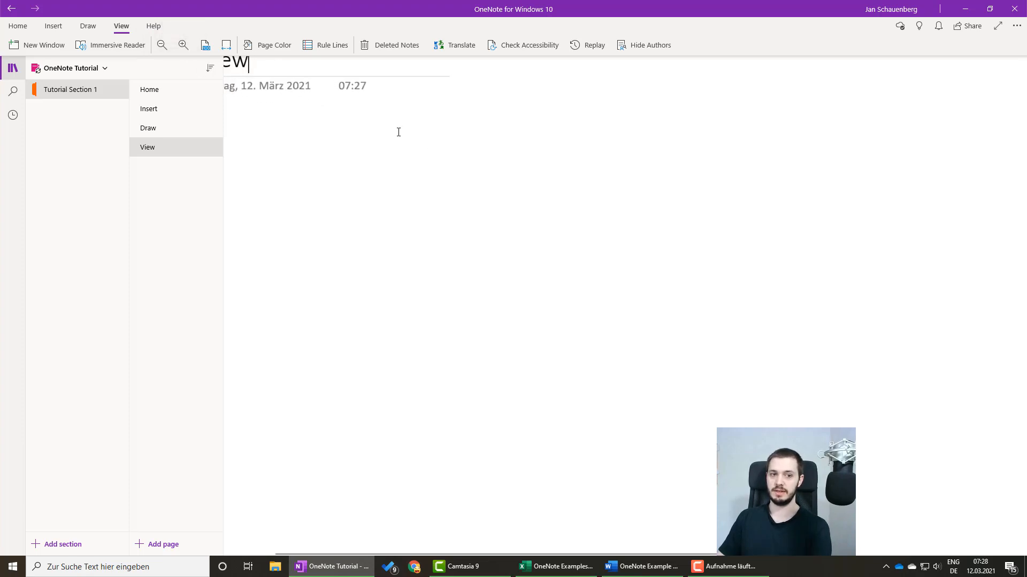
scroll(398, 132, "down", 3)
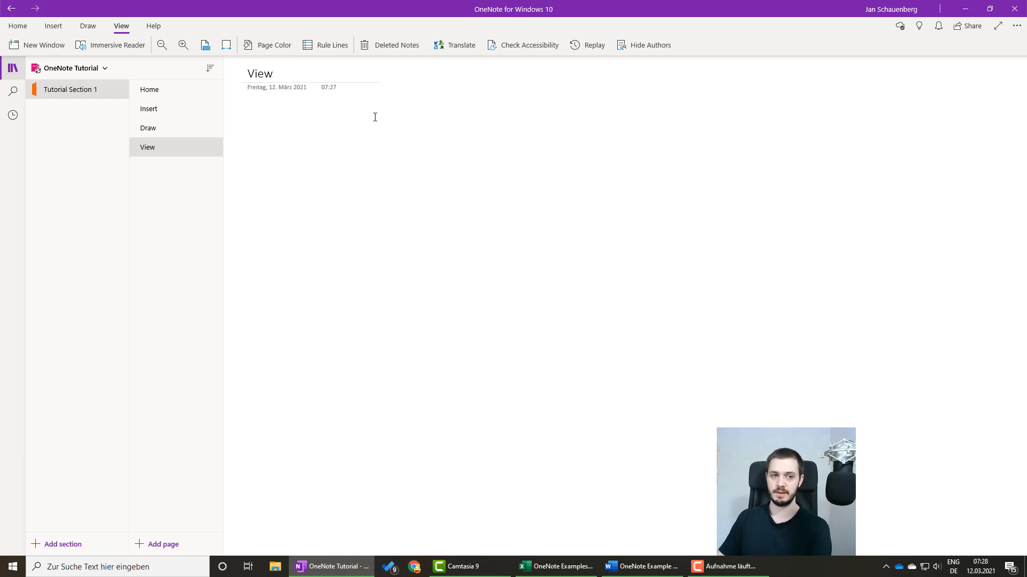
scroll(374, 117, "up", 3)
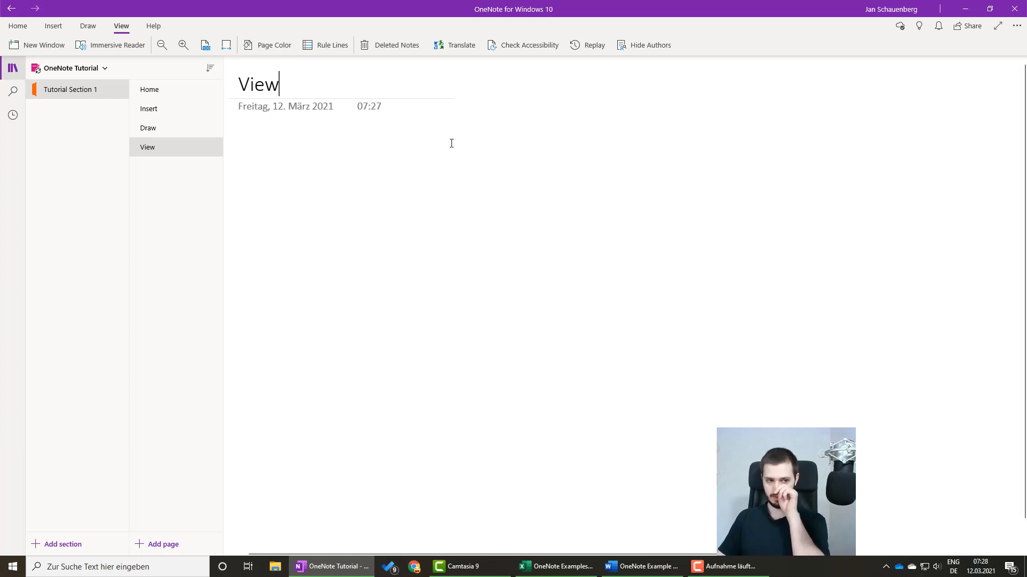
left_click(206, 48)
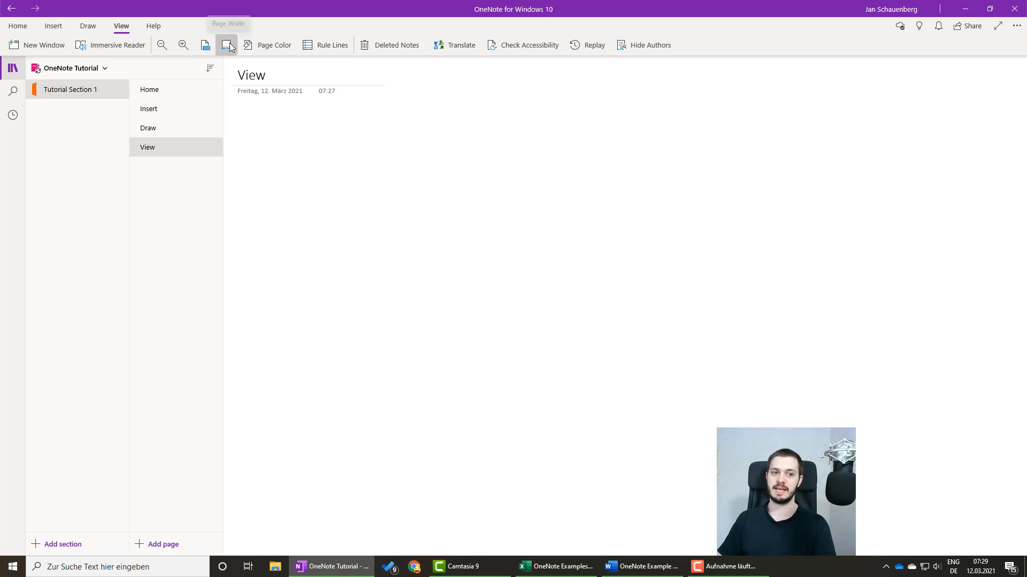
left_click(227, 46)
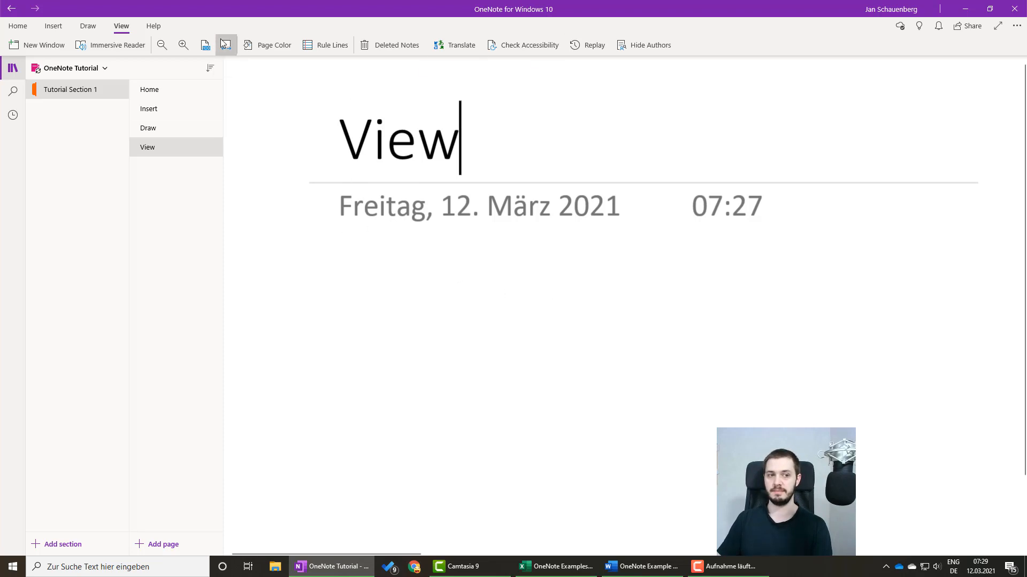
left_click(207, 49)
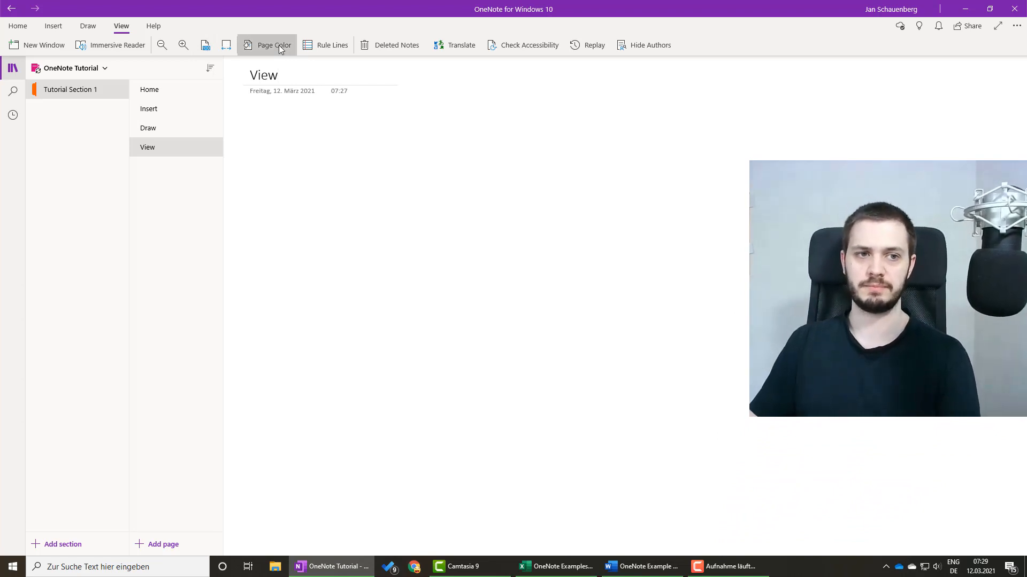
- Try pale green, peach and pale blue as the View page's background color
left_click(278, 45)
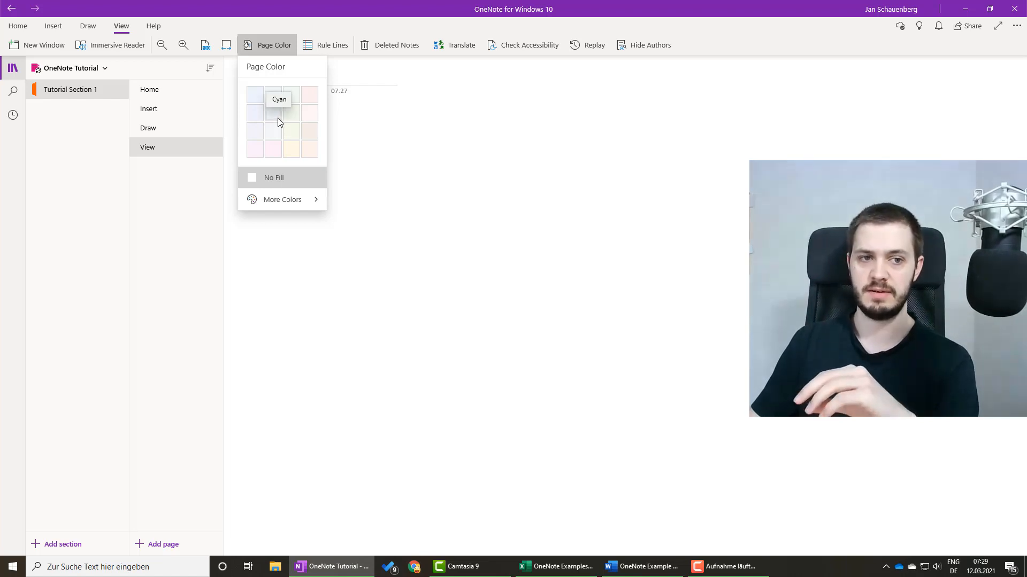
left_click(294, 114)
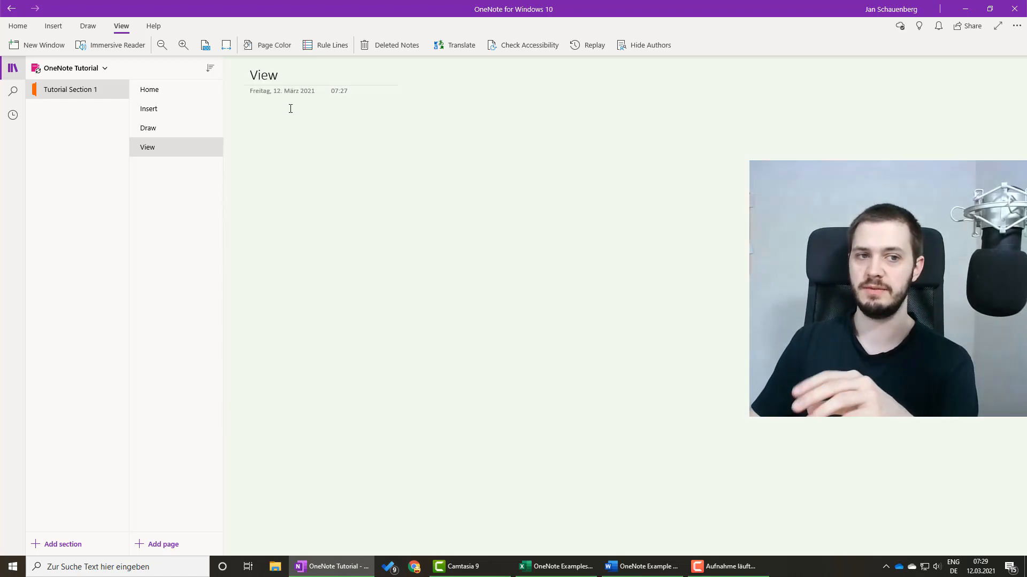
left_click(266, 46)
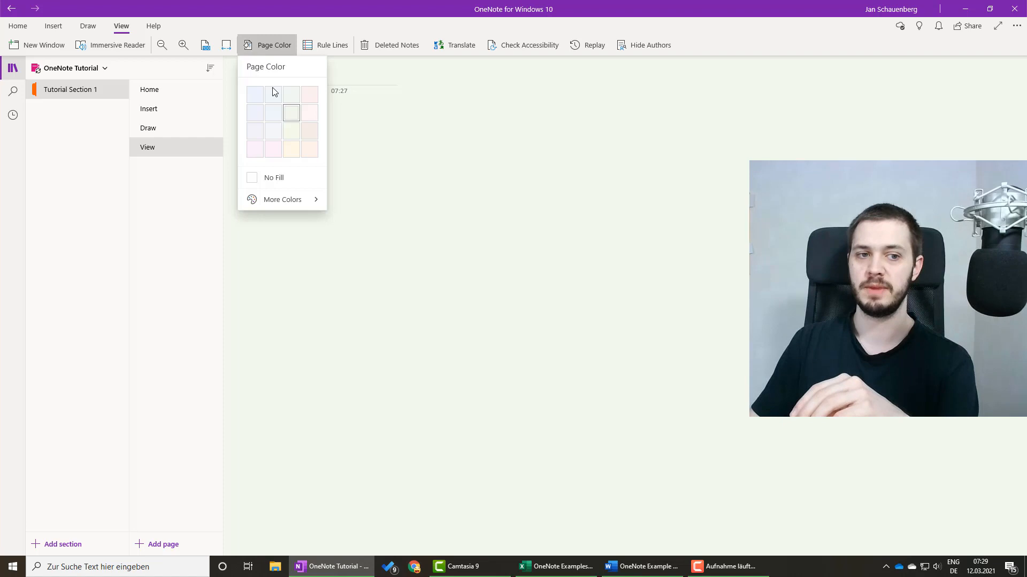
left_click(310, 151)
left_click(272, 50)
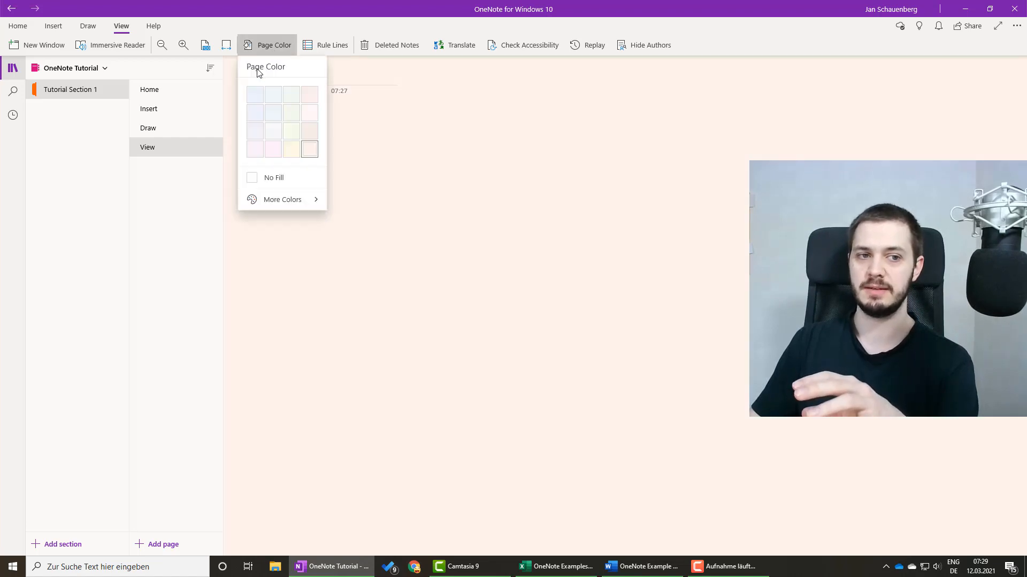
left_click(260, 96)
- Try a dark gray page color from the extended palette, and reset the page background to No Fill
left_click(269, 48)
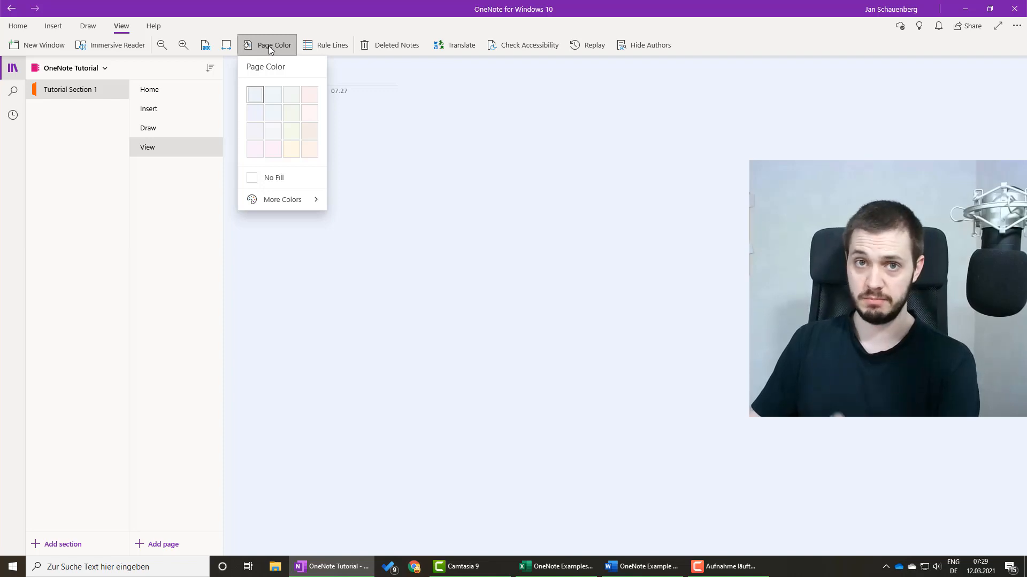
left_click(279, 199)
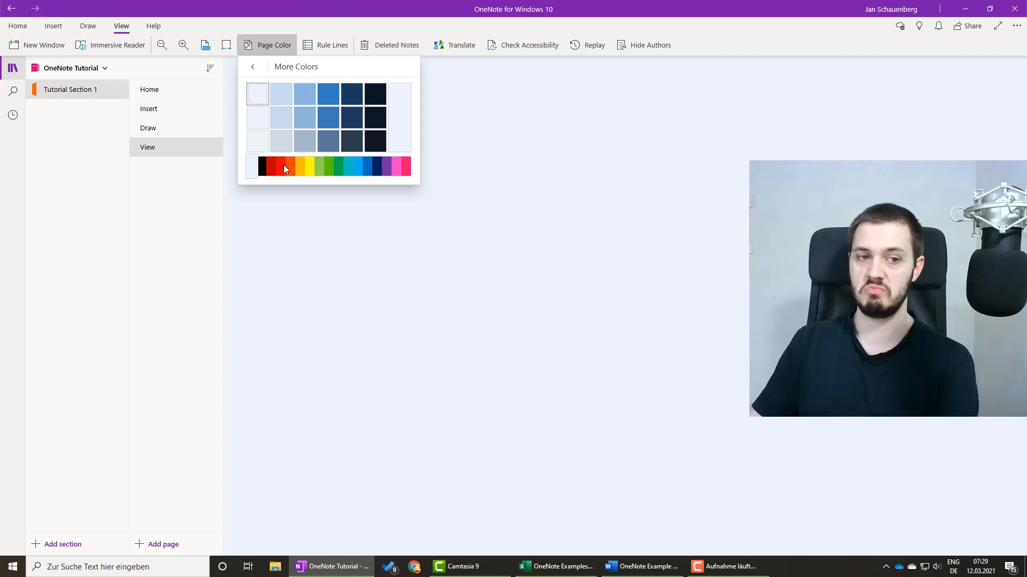
left_click(261, 165)
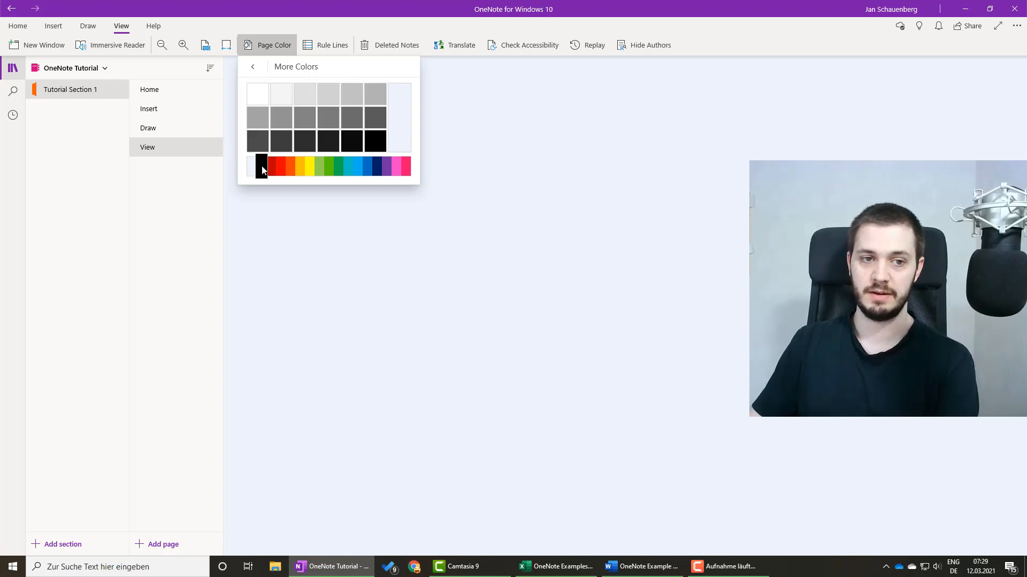
left_click(374, 121)
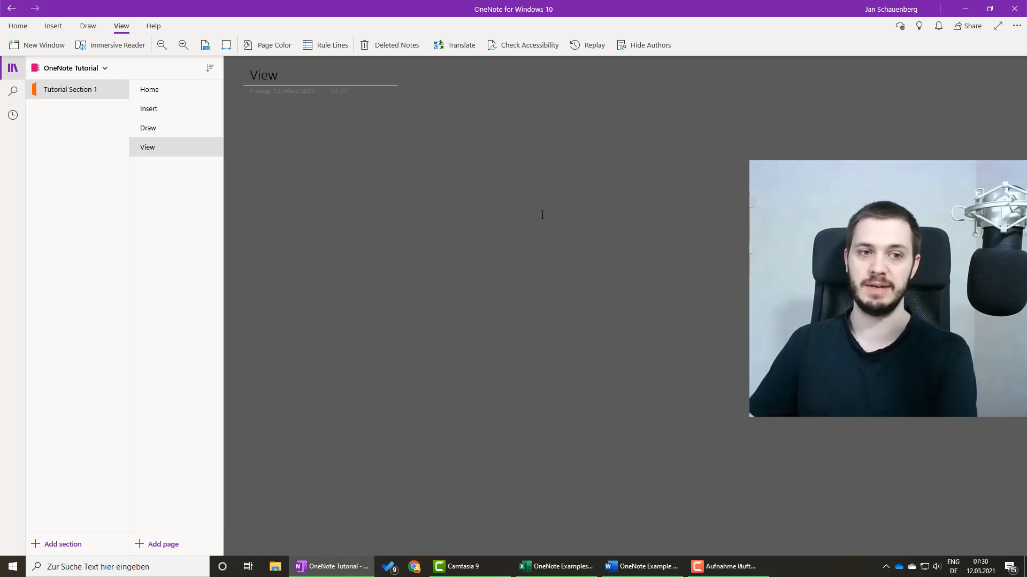
left_click(287, 48)
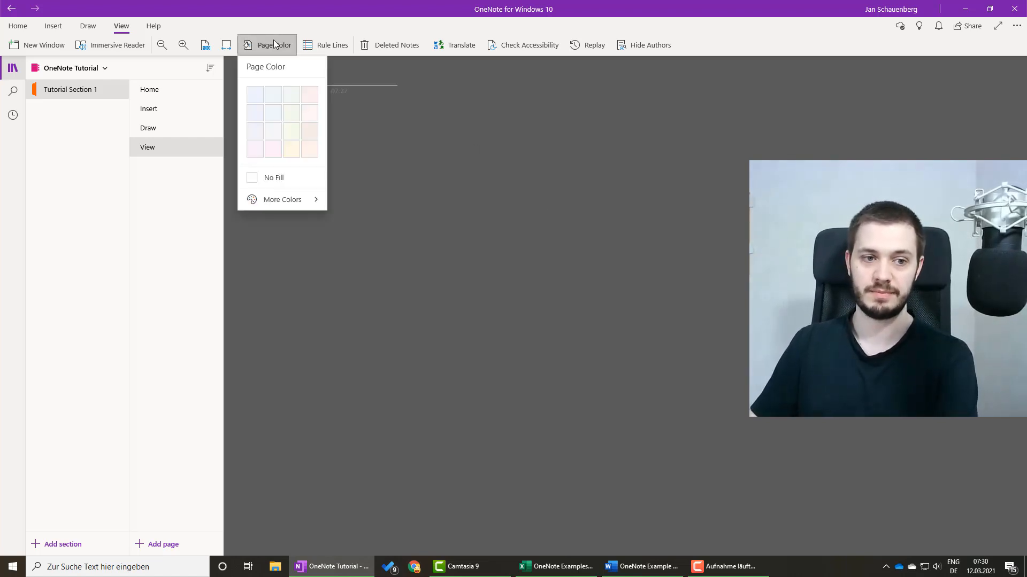
left_click(273, 182)
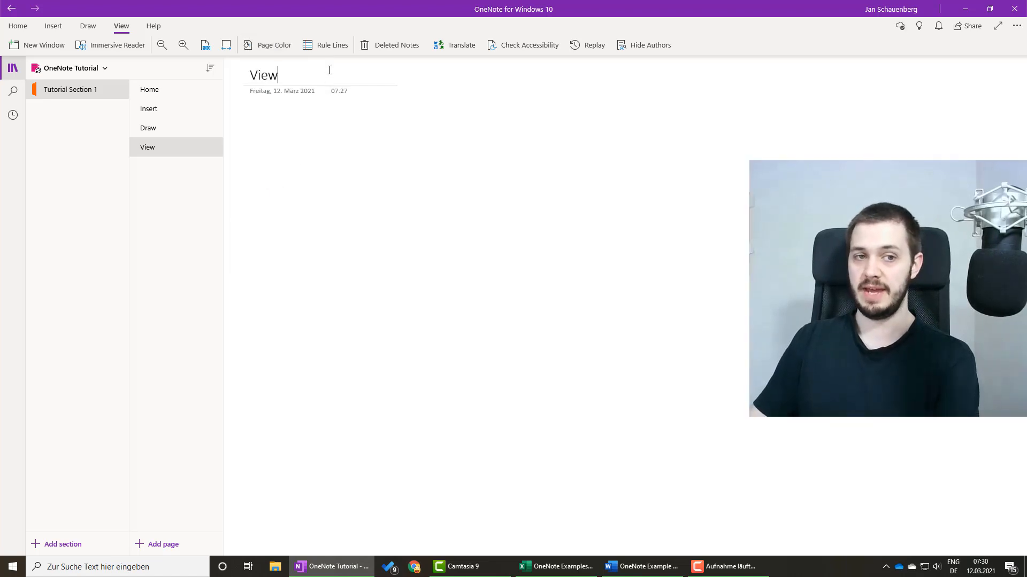
- Try the second-narrowest rule lines on the View page, and replace them with the second-smallest grid lines
left_click(328, 48)
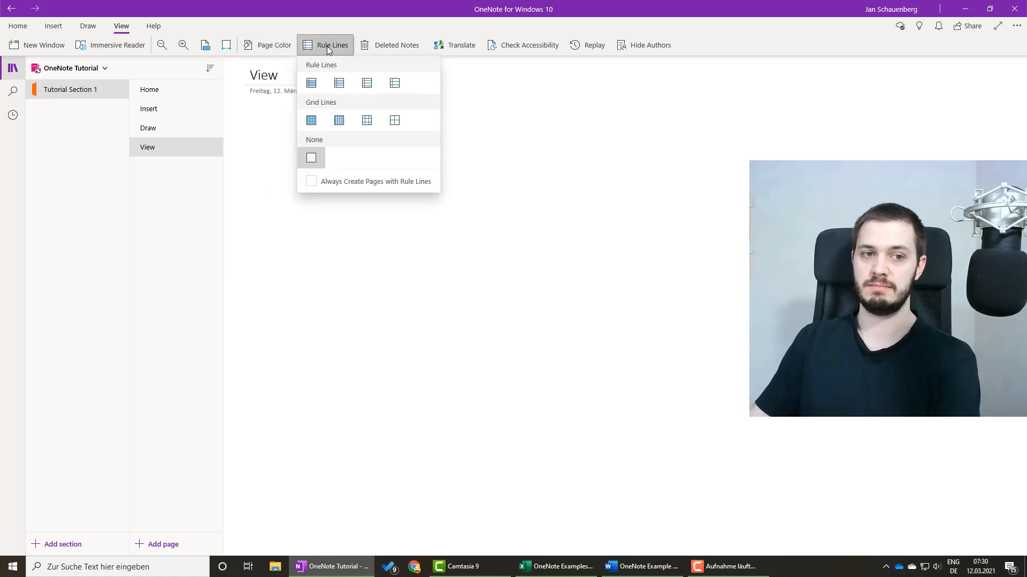
left_click(339, 84)
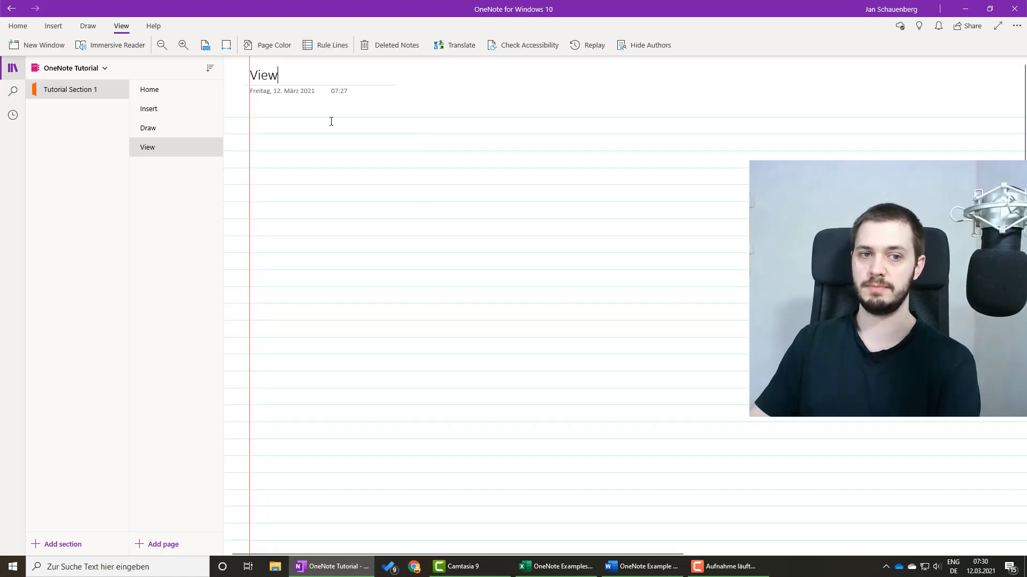
left_click(313, 51)
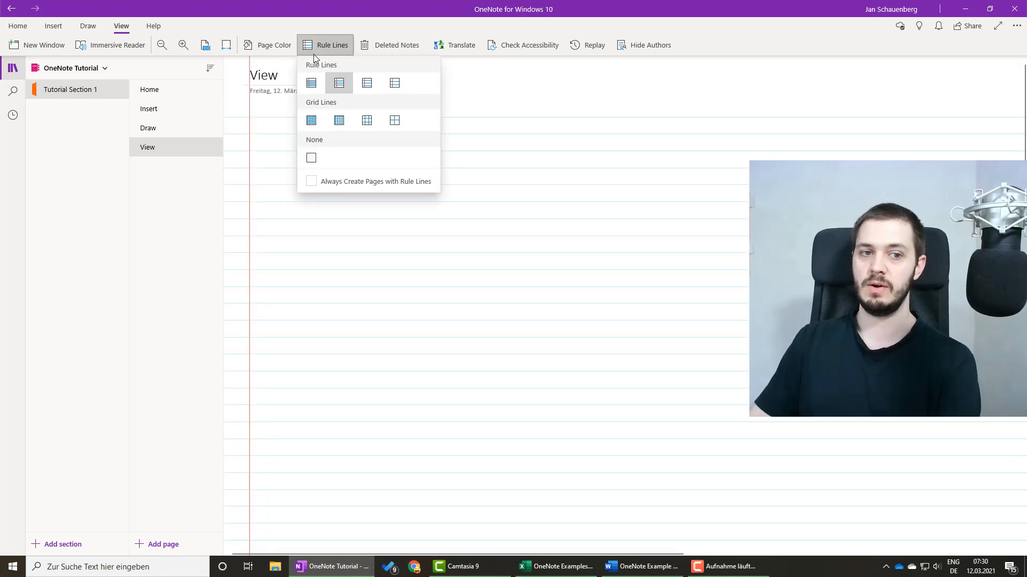
left_click(338, 122)
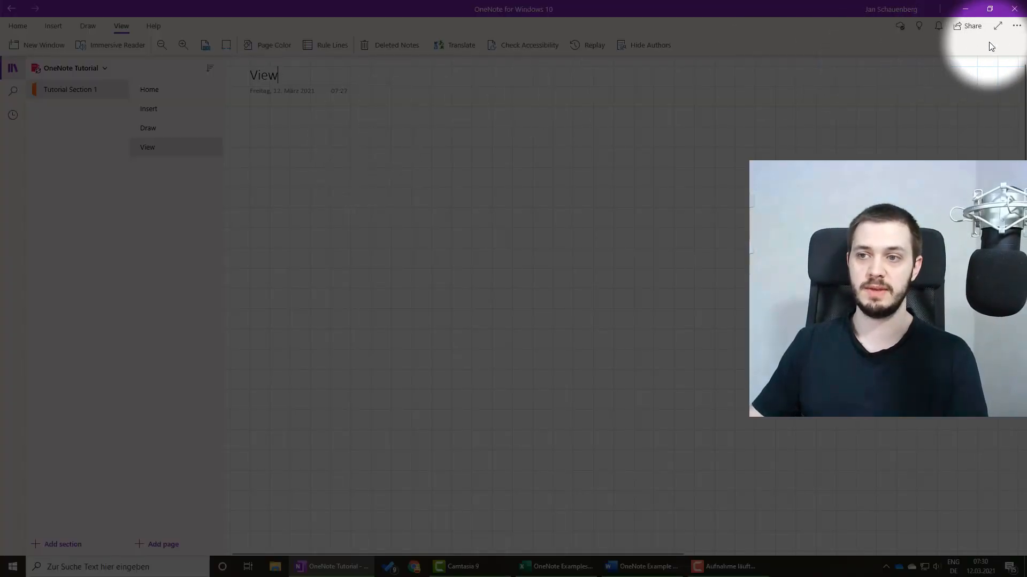
- Show where the Print and Settings options are, then view the notebook's Deleted Notes and return to the View page
left_click(1016, 28)
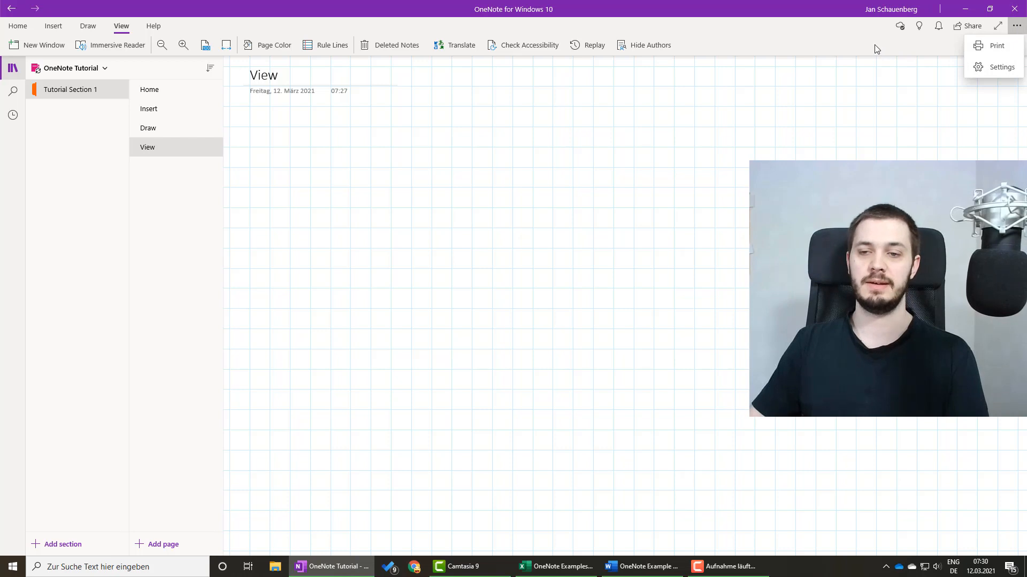
left_click(877, 48)
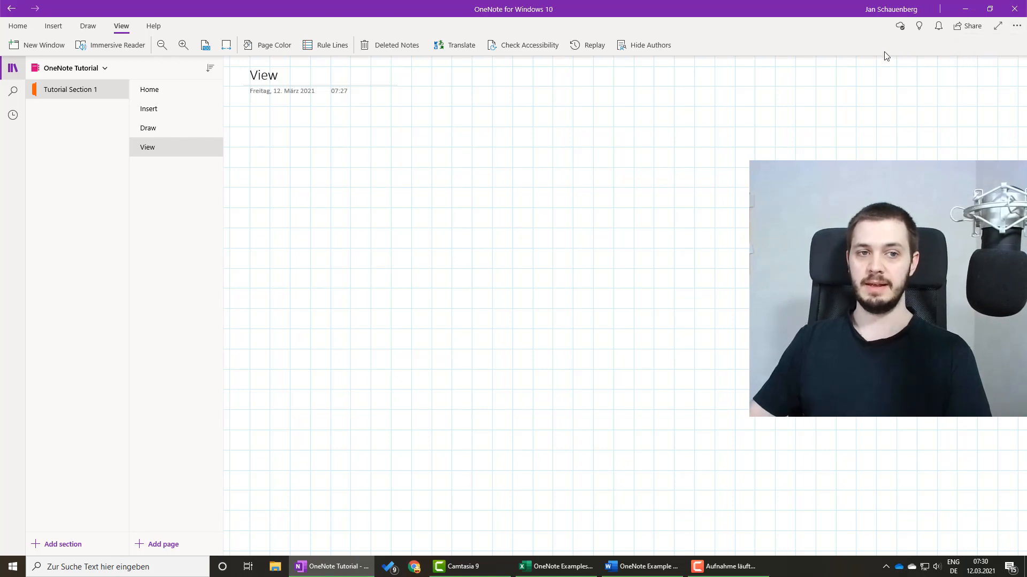
left_click(380, 45)
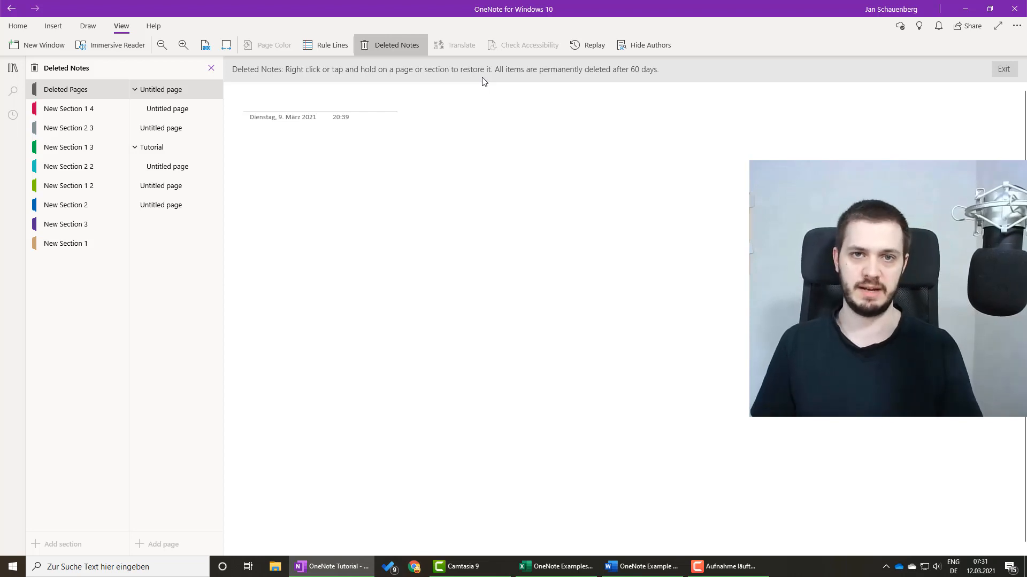
left_click(386, 47)
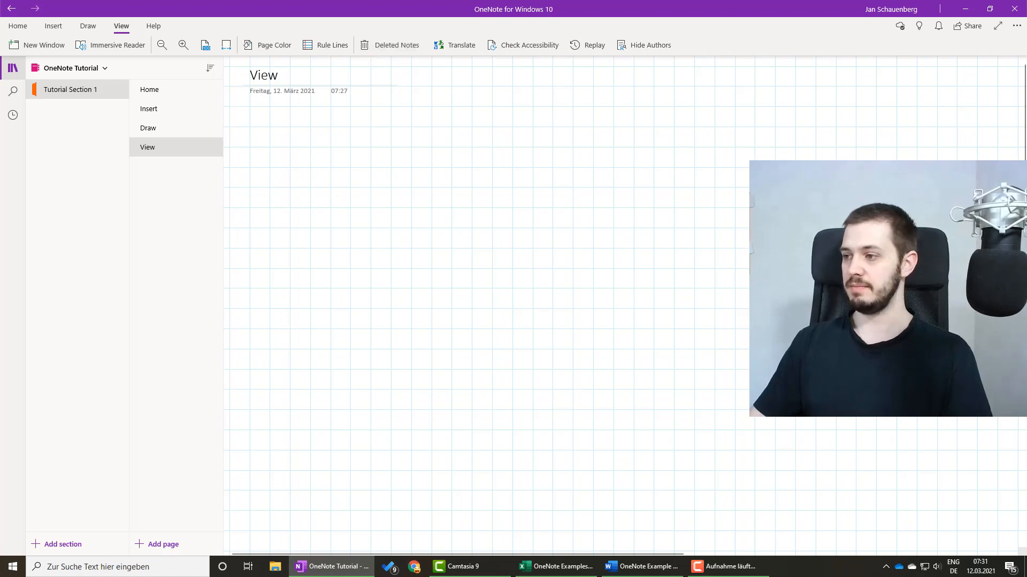
- Copy the German word list from Hausnummer to Willkürlich out of the Word example document into the View page, and delete the source link
key("alt+Tab")
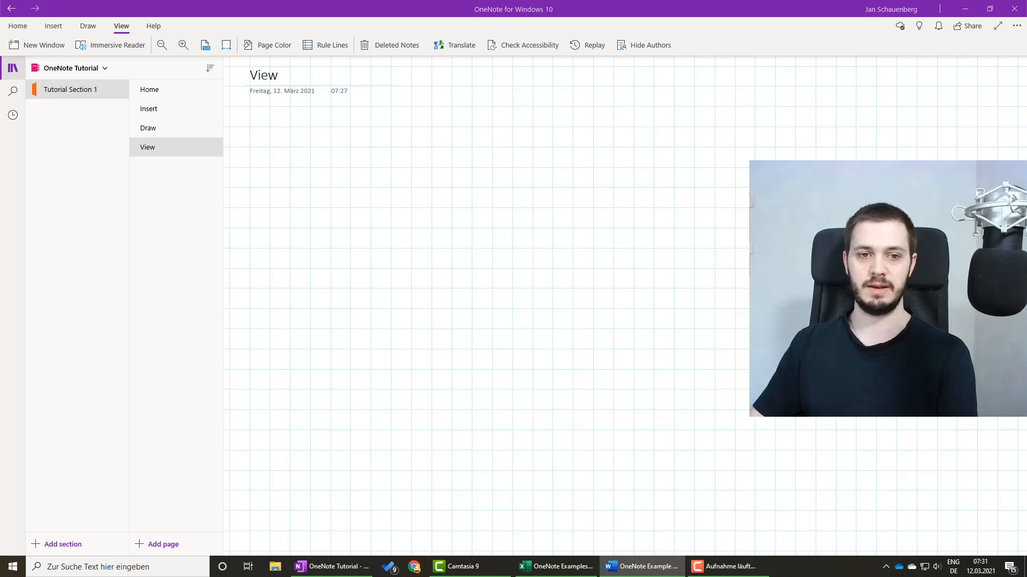
left_click(333, 196)
type("Hausnummer Führerschein Sprache Interesse Wind Beeindruckend Zwiebel Willkürlich  From <https://d.docs.live.net/9302cba061f1aadf/Desktop/OneNote%20Example%20Texts.docx>")
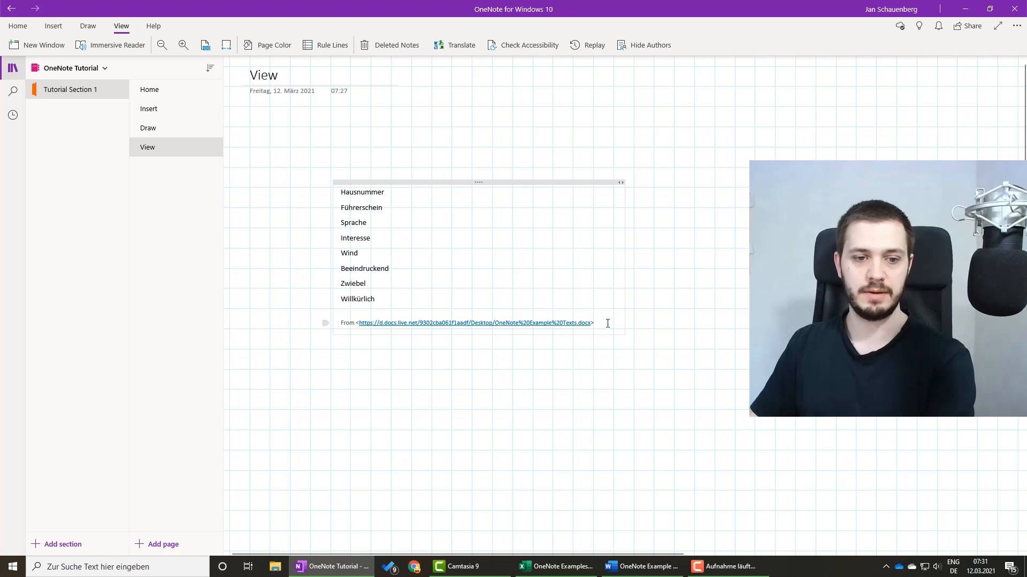
triple_click(607, 322)
key("Delete")
key("BackSpace")
left_click(706, 274)
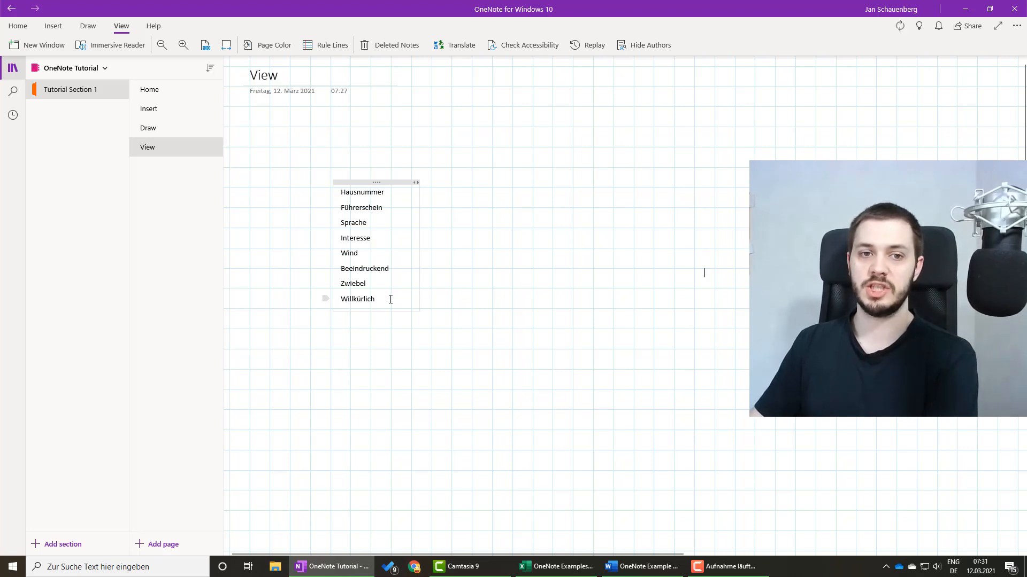
- Translate the selected German word list to English, insert the translation in its place, and close the Translator
left_click_drag(386, 302, 342, 192)
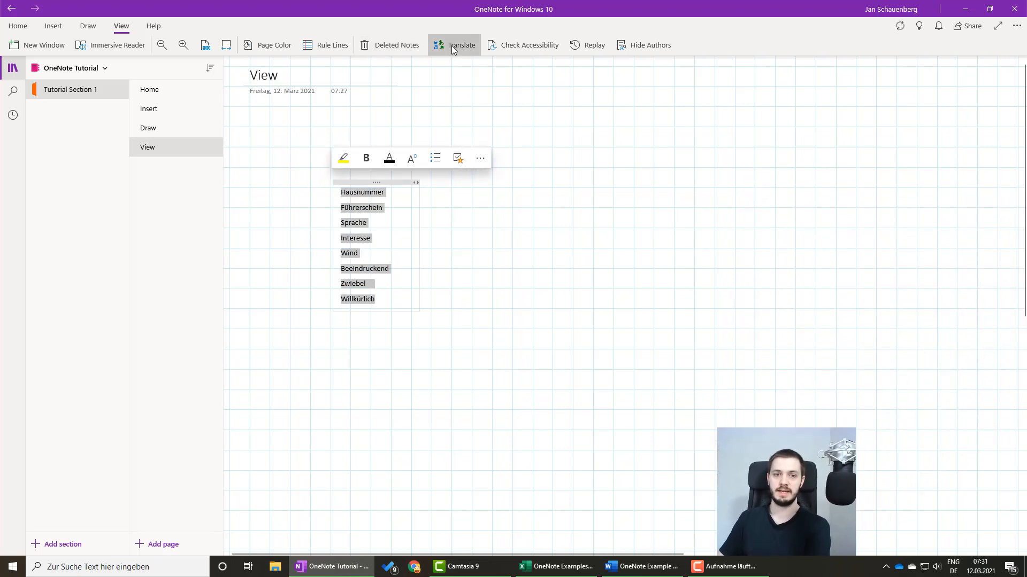
left_click(451, 46)
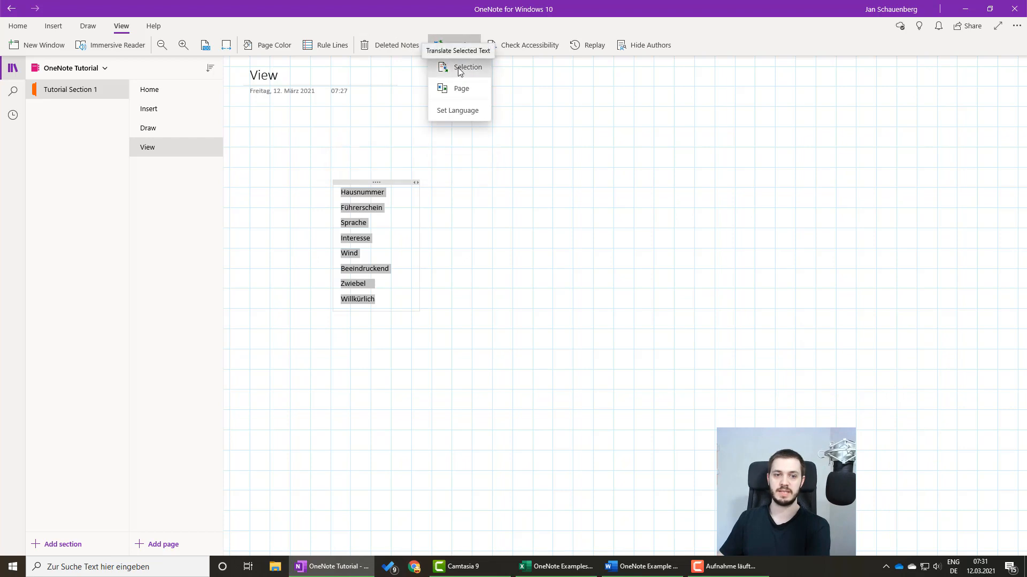
left_click(460, 68)
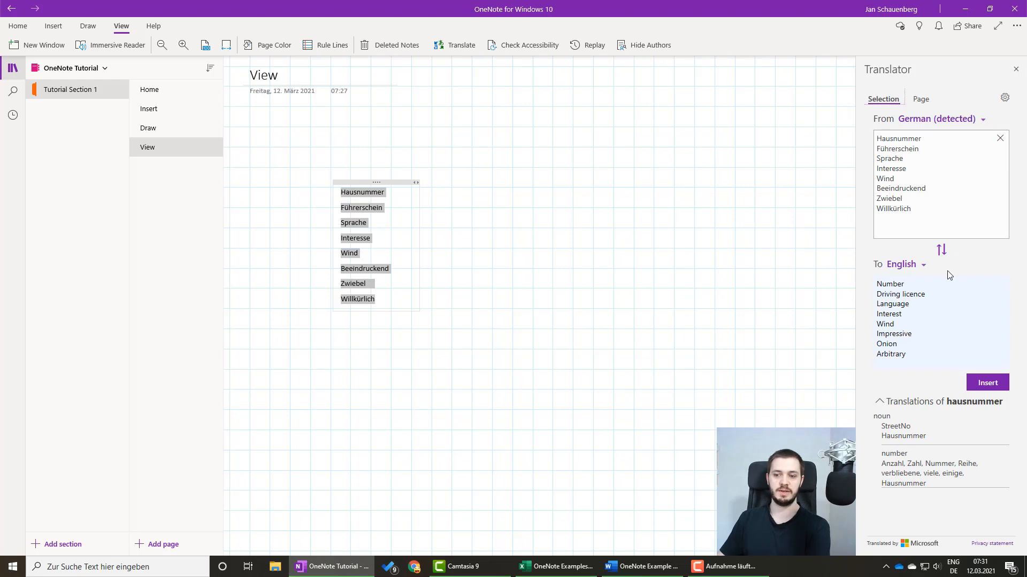
left_click(986, 385)
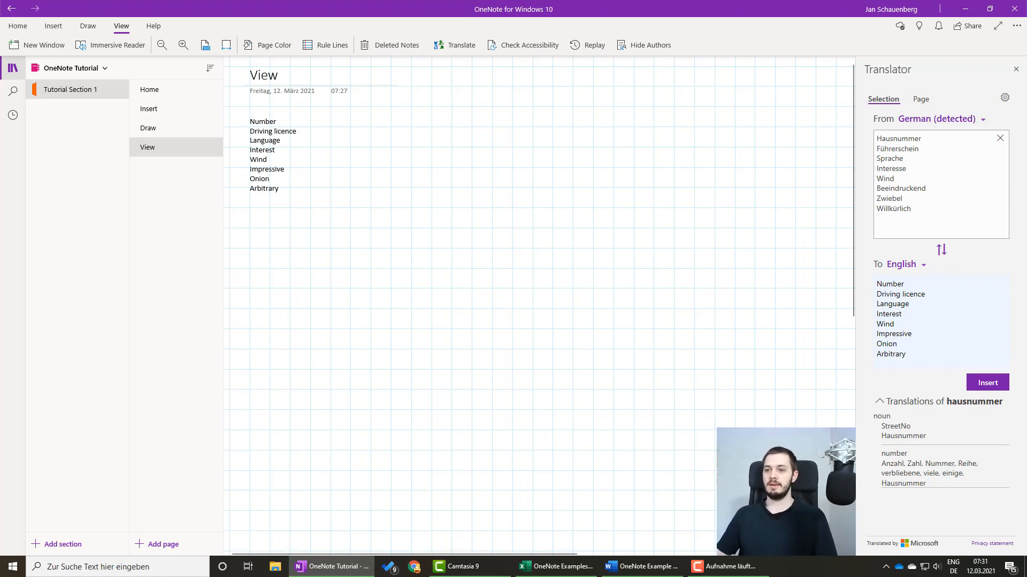
left_click(1010, 71)
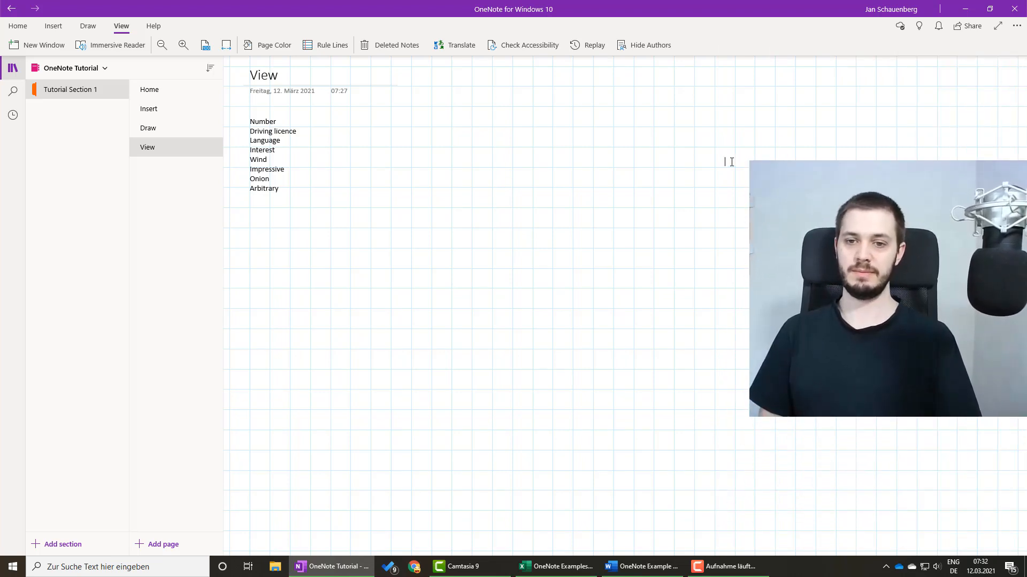
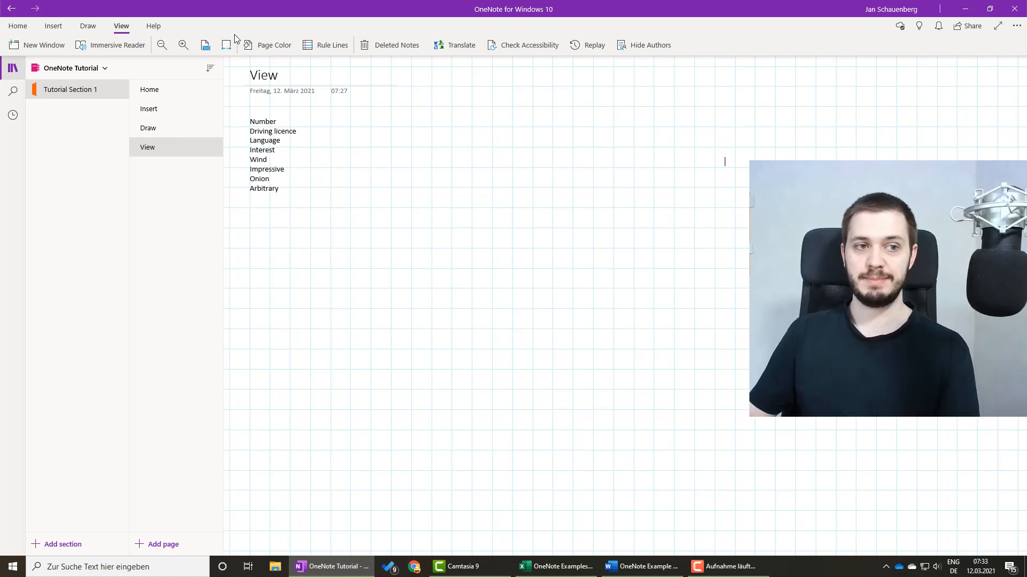
- Show the OneNote video training in Help and look through its topics
left_click(153, 27)
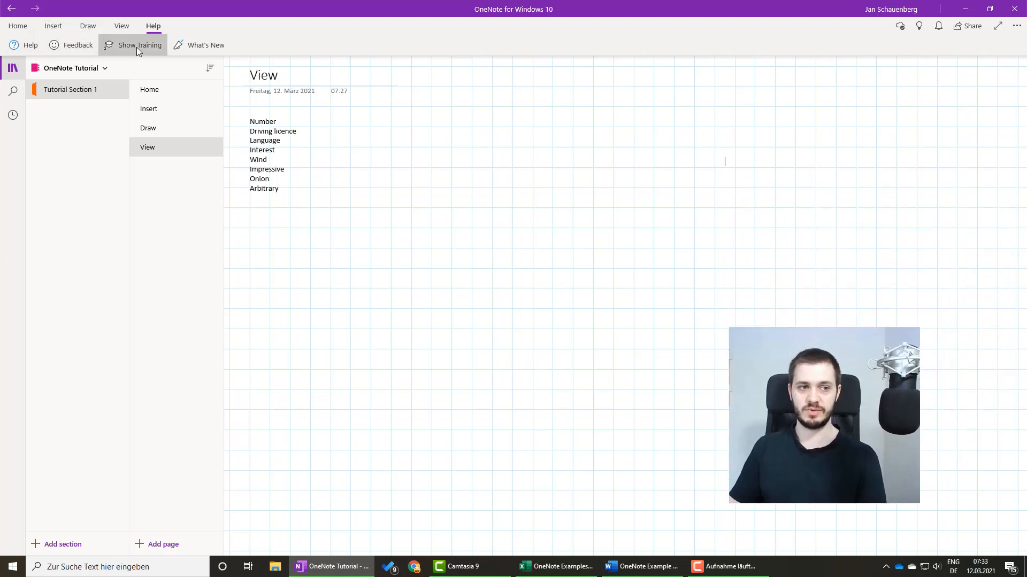
left_click(133, 49)
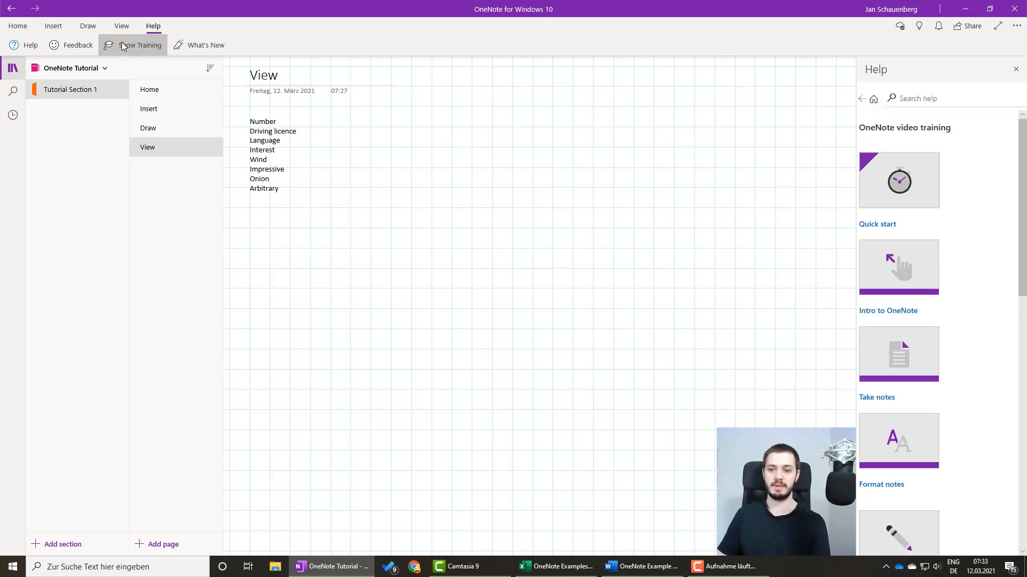
scroll(971, 205, "down", 3)
scroll(971, 207, "down", 6)
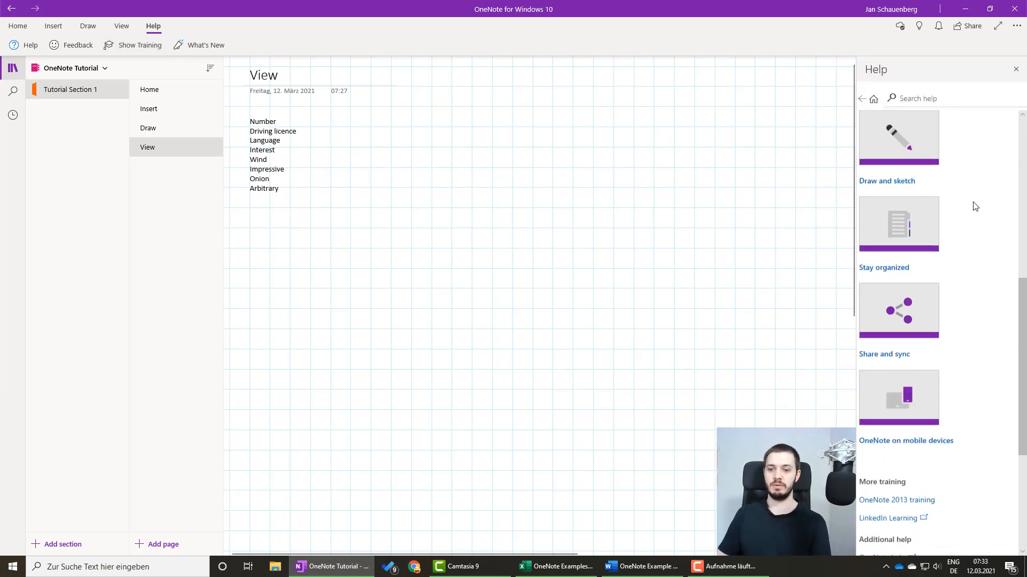
scroll(973, 206, "up", 7)
scroll(973, 207, "up", 3)
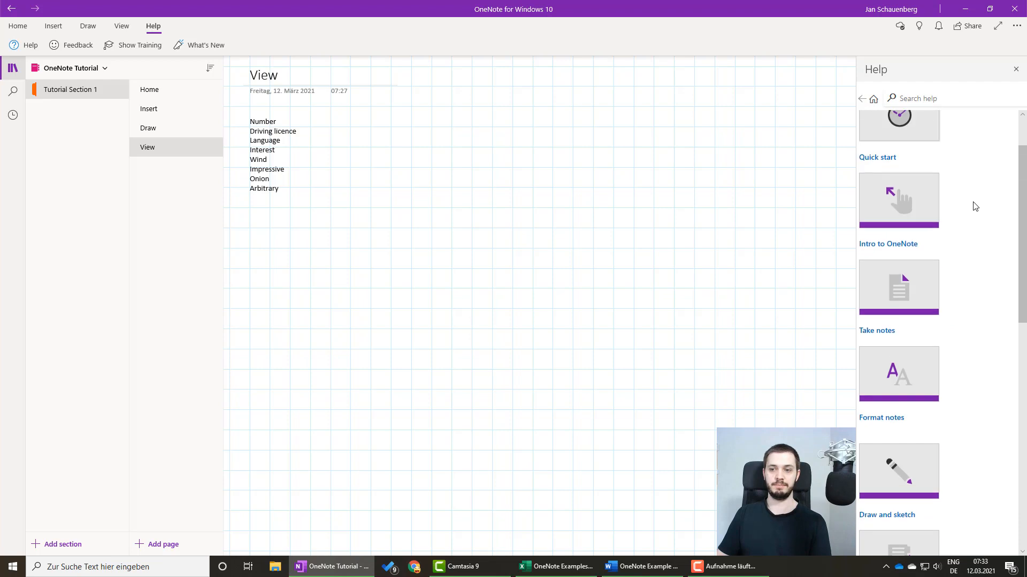